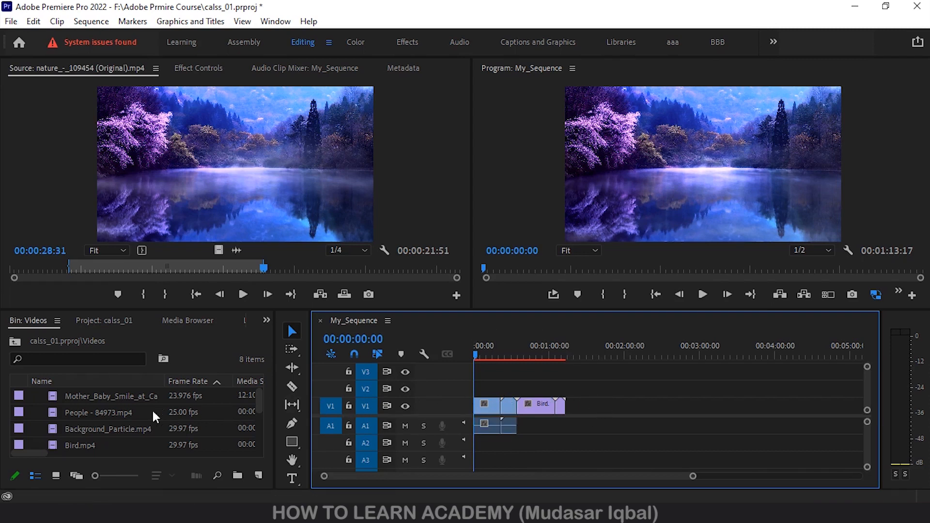
Step: Place Background_Particle.mp4 on track V2 at 00:00:36:21, above the Bird clip, and check the overlap in the preview
{"action": "left_click_drag", "start_coordinate": [101, 429], "coordinate": [519, 387]}
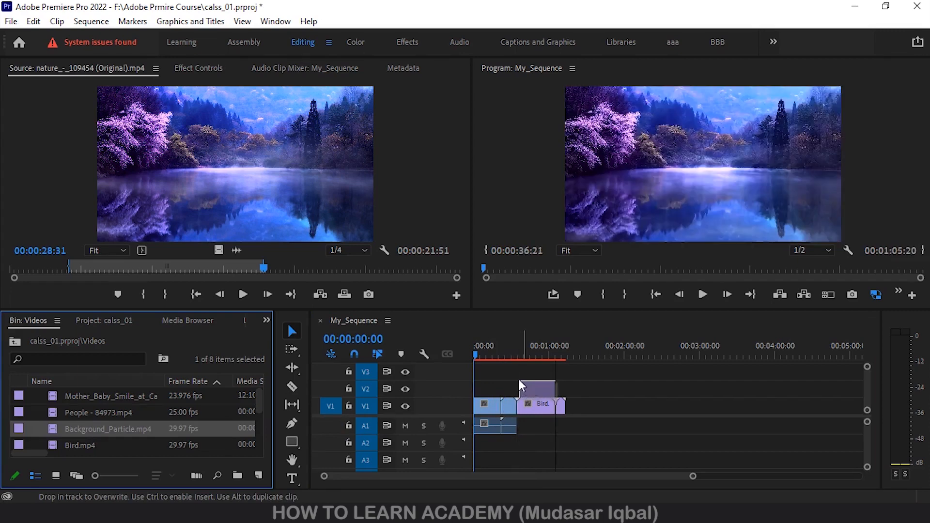
{"action": "left_click", "coordinate": [542, 356]}
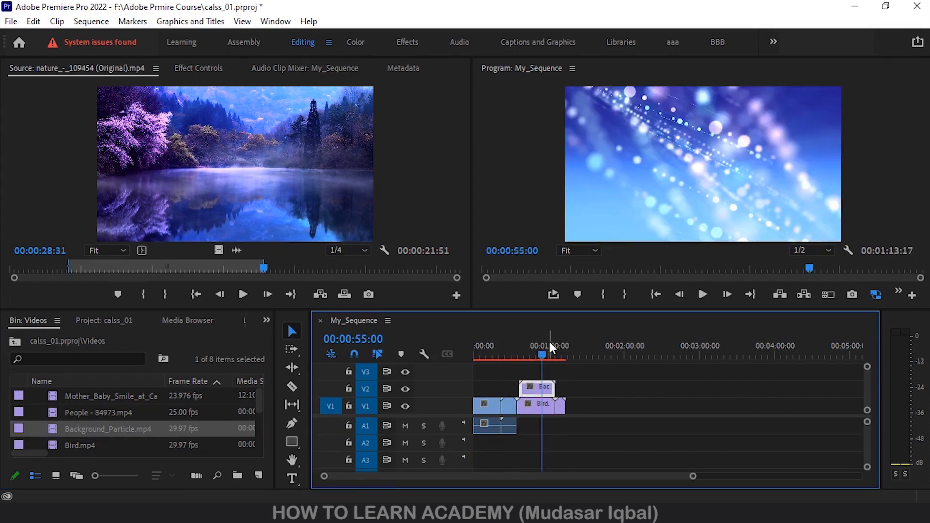
{"action": "mouse_move", "coordinate": [549, 342]}
{"action": "left_mouse_down"}
{"action": "mouse_move", "coordinate": [531, 345]}
{"action": "mouse_move", "coordinate": [550, 346]}
{"action": "left_mouse_up"}
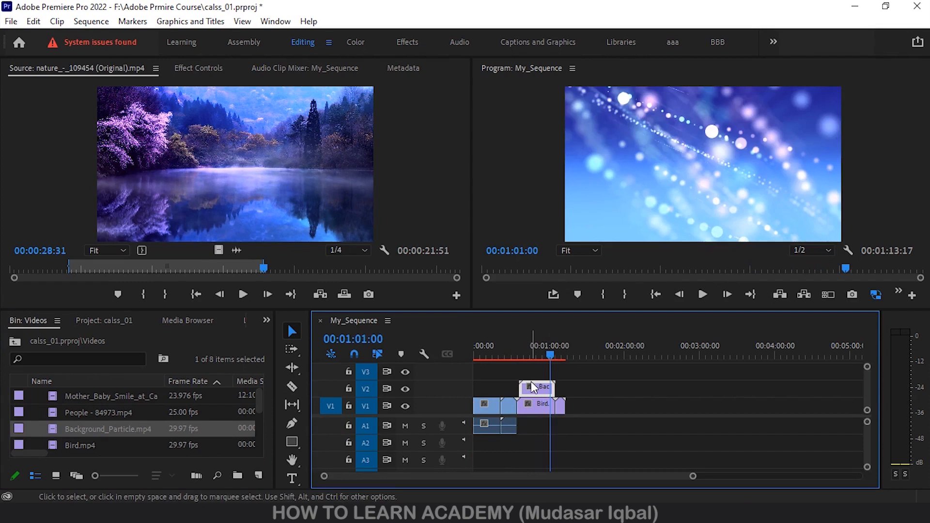
{"action": "left_click", "coordinate": [531, 406]}
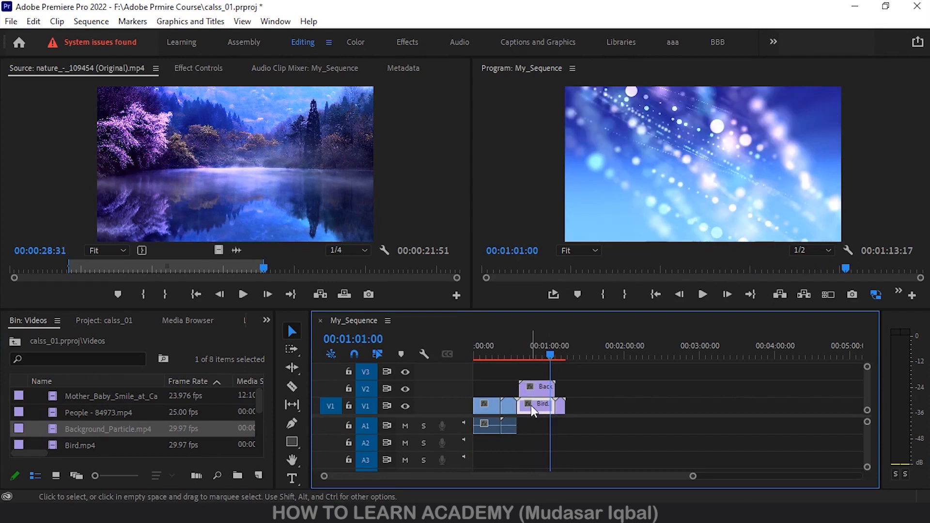
{"action": "left_click", "coordinate": [540, 350]}
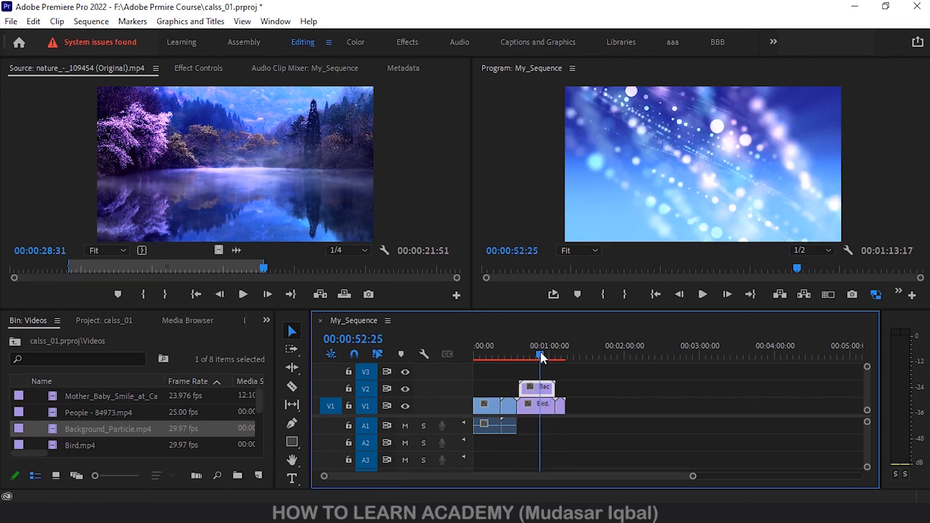
{"action": "left_click", "coordinate": [547, 388]}
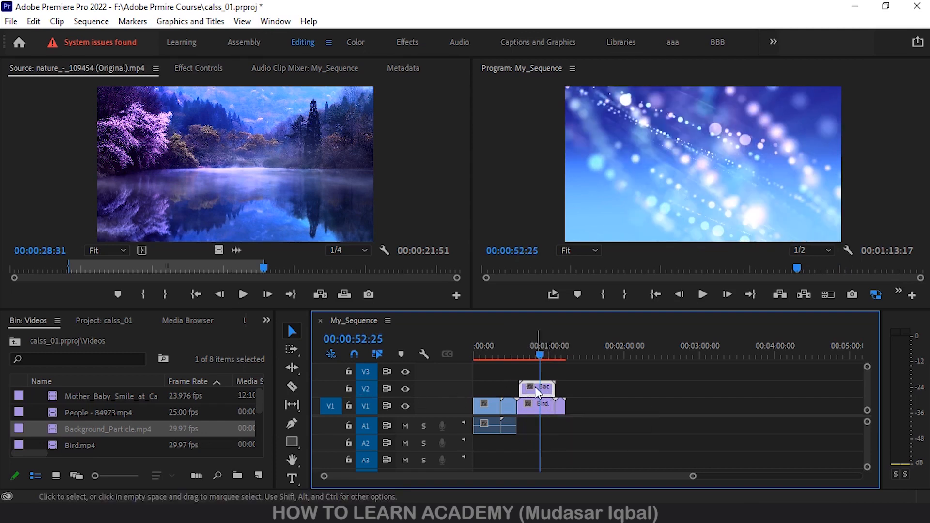
Step: Lock video track V2 and audio track A1, and unlock both again
{"action": "left_click", "coordinate": [349, 388]}
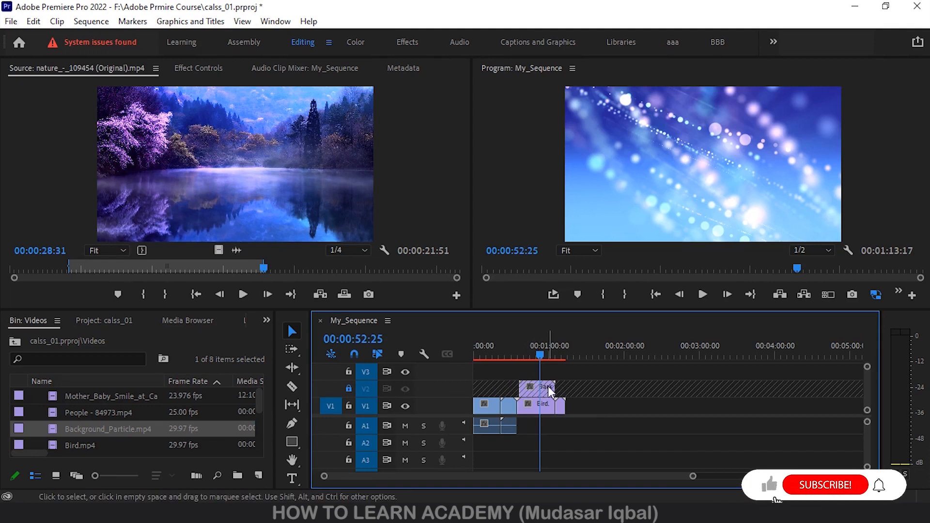
{"action": "left_click", "coordinate": [349, 424]}
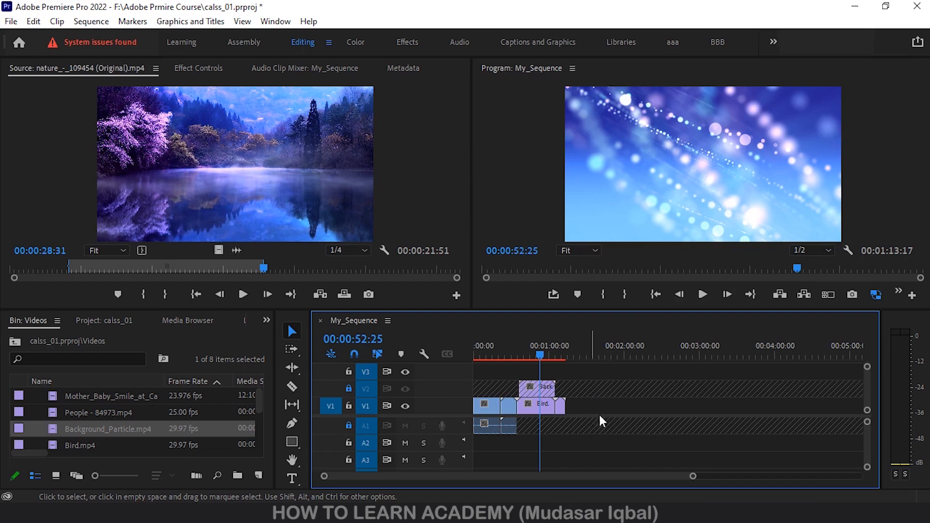
{"action": "left_click", "coordinate": [350, 389]}
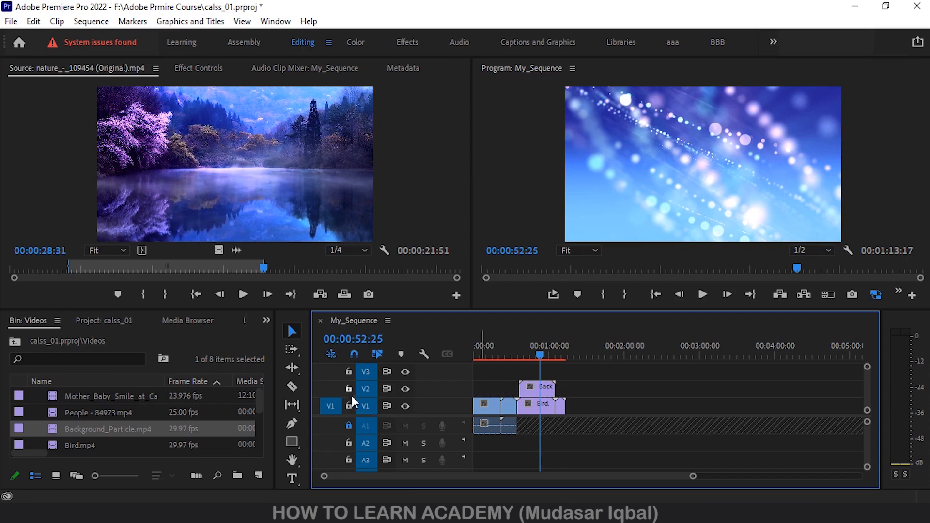
{"action": "left_click", "coordinate": [349, 423]}
Step: Hide the output of track V2 to preview the Bird clip beneath it, and turn the track's output back on
{"action": "left_click_drag", "start_coordinate": [539, 351], "coordinate": [526, 351]}
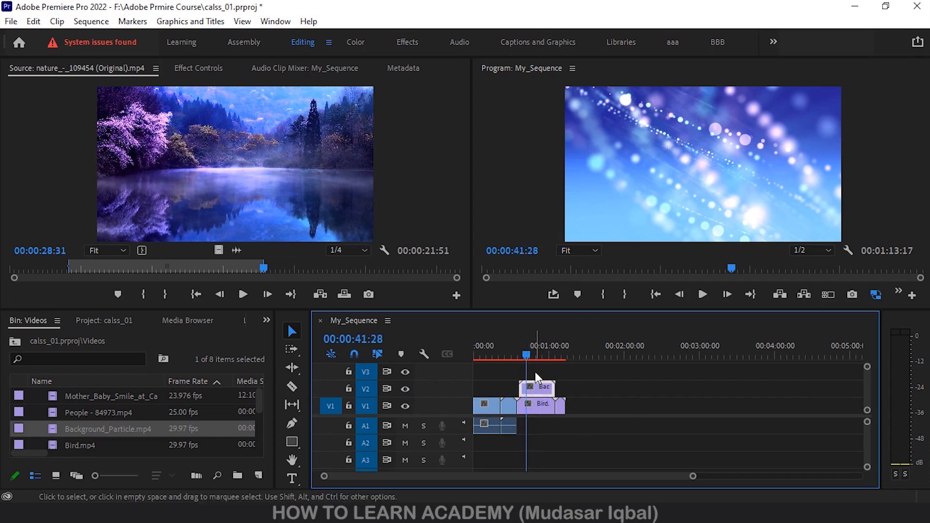
{"action": "left_click", "coordinate": [536, 388]}
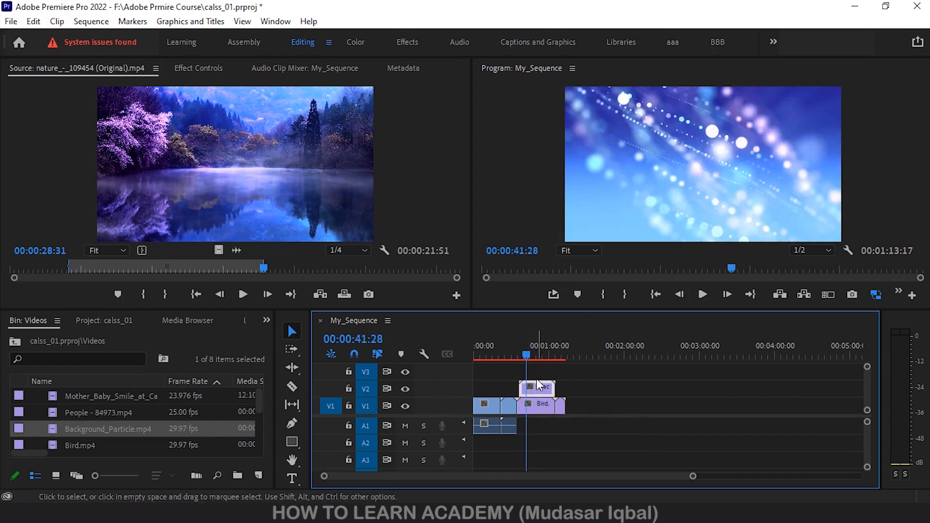
{"action": "left_click", "coordinate": [406, 388]}
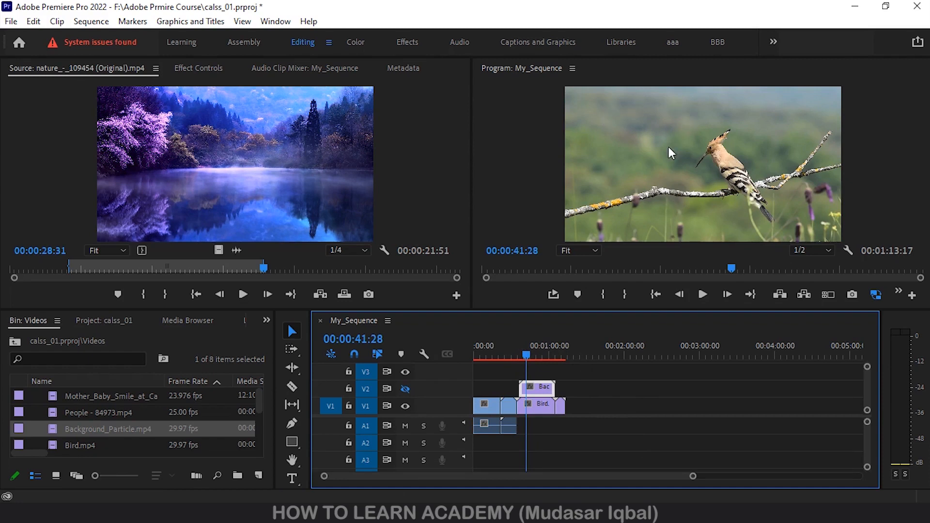
{"action": "mouse_move", "coordinate": [526, 352]}
{"action": "left_mouse_down"}
{"action": "mouse_move", "coordinate": [503, 350]}
{"action": "mouse_move", "coordinate": [554, 348]}
{"action": "mouse_move", "coordinate": [539, 349]}
{"action": "left_mouse_up"}
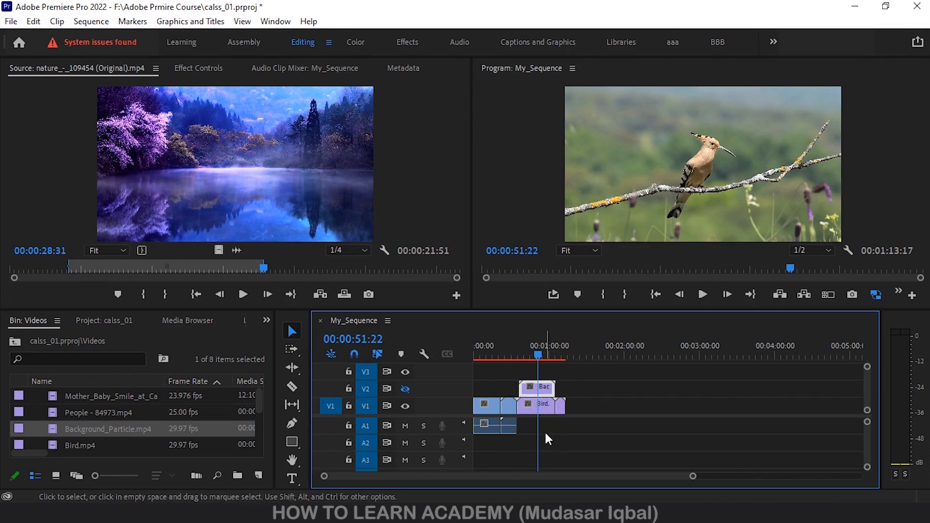
{"action": "left_click", "coordinate": [405, 390]}
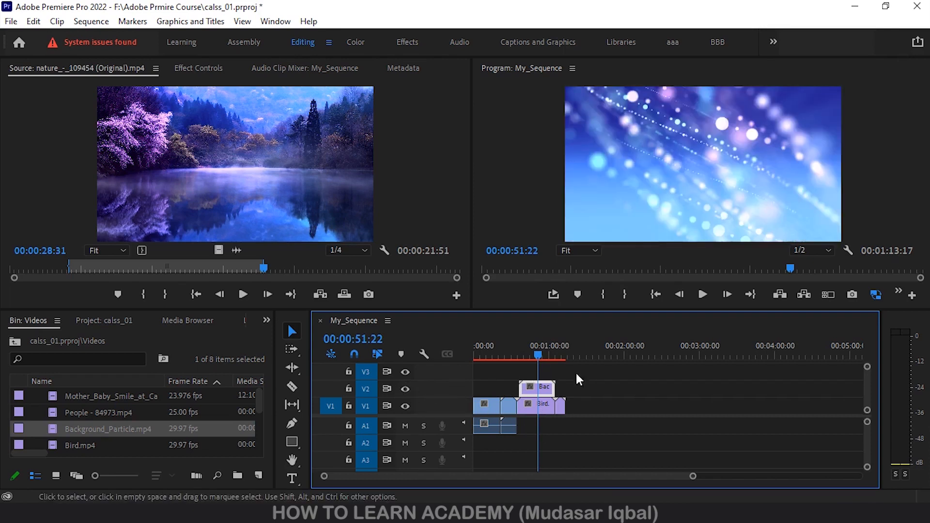
Step: Move the Background_Particle clip on V2 to start at 00:00:44:17, so it ends together with the last V1 clip
{"action": "left_click", "coordinate": [509, 348]}
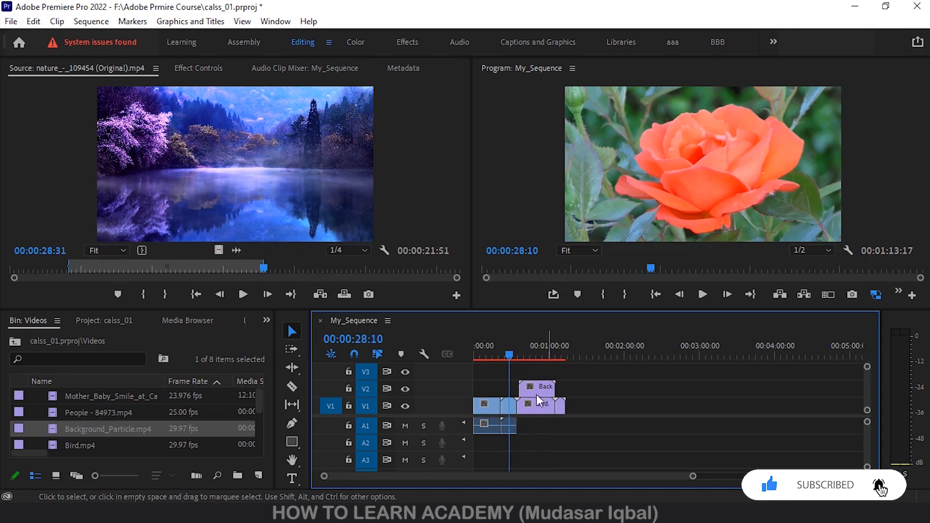
{"action": "left_click_drag", "start_coordinate": [508, 359], "coordinate": [535, 357]}
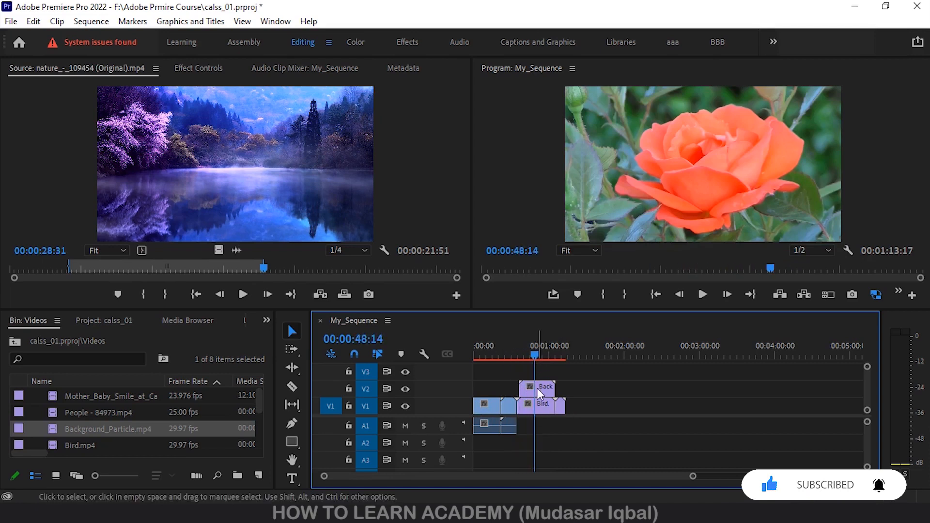
{"action": "left_click", "coordinate": [547, 387]}
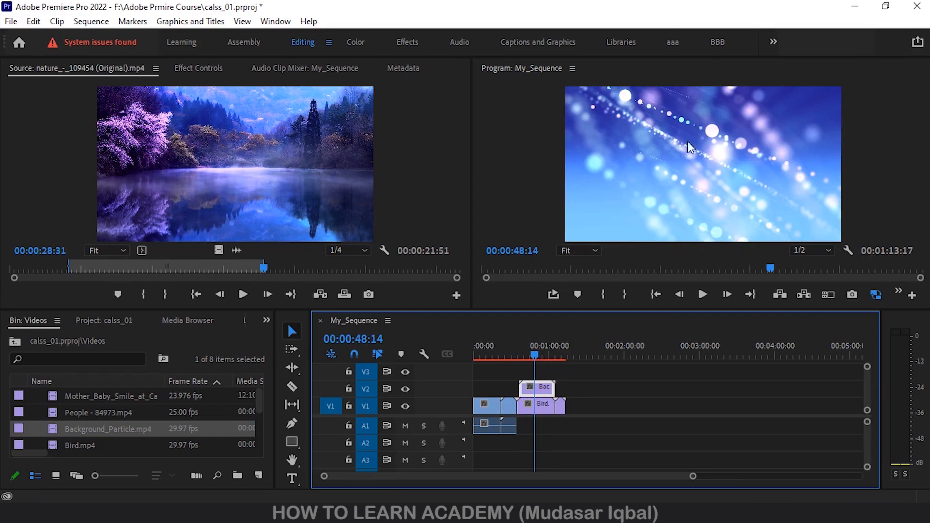
{"action": "left_click", "coordinate": [540, 387]}
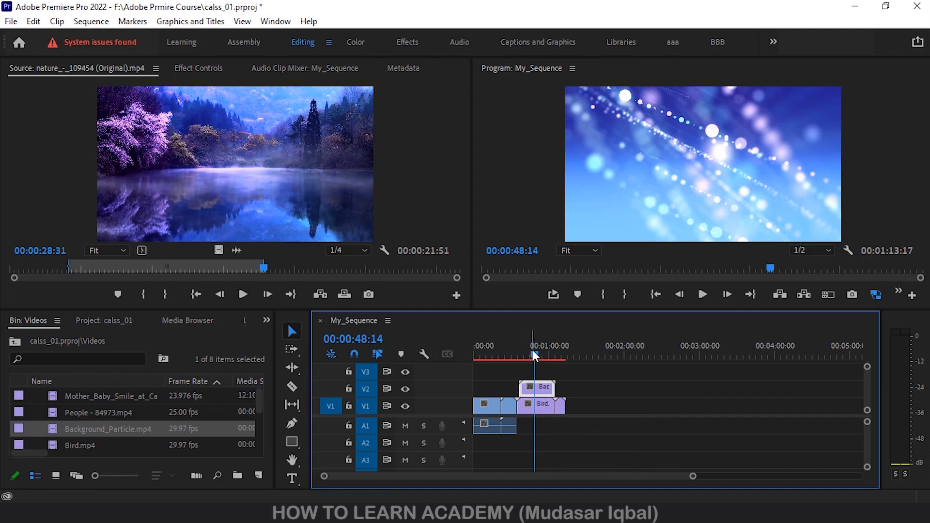
{"action": "mouse_move", "coordinate": [533, 355]}
{"action": "left_mouse_down"}
{"action": "mouse_move", "coordinate": [514, 355]}
{"action": "mouse_move", "coordinate": [535, 357]}
{"action": "left_mouse_up"}
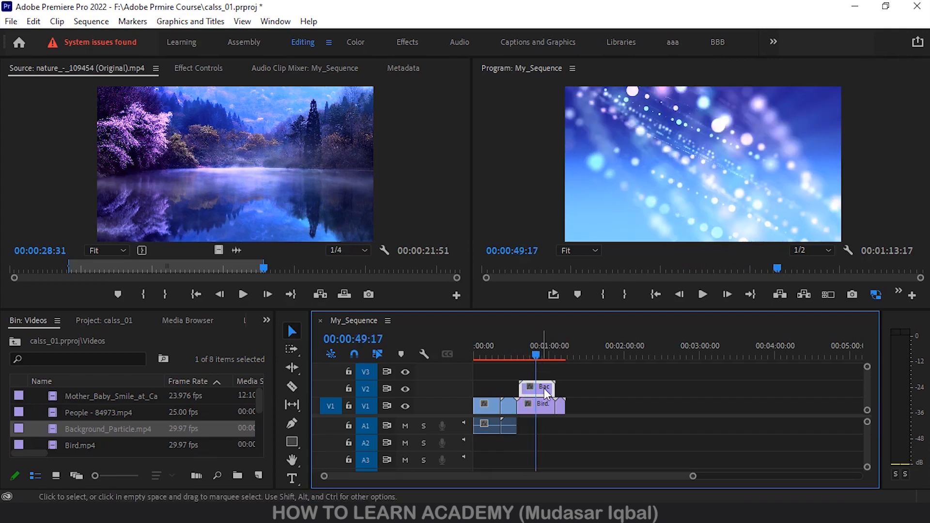
{"action": "left_click_drag", "start_coordinate": [545, 387], "coordinate": [554, 388]}
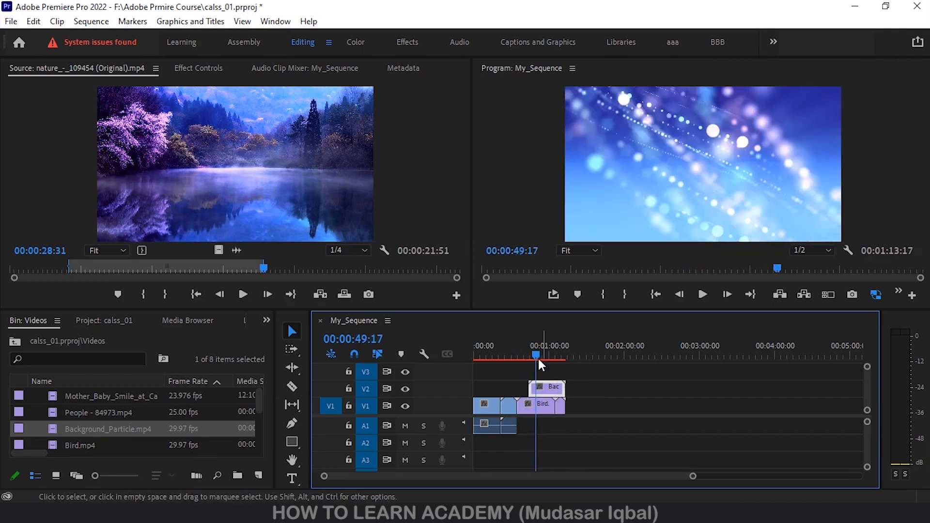
Step: Scale the Background_Particle clip down to about one fifth of the frame width, centred over the Bird footage, and deselect it
{"action": "left_click_drag", "start_coordinate": [536, 353], "coordinate": [523, 353]}
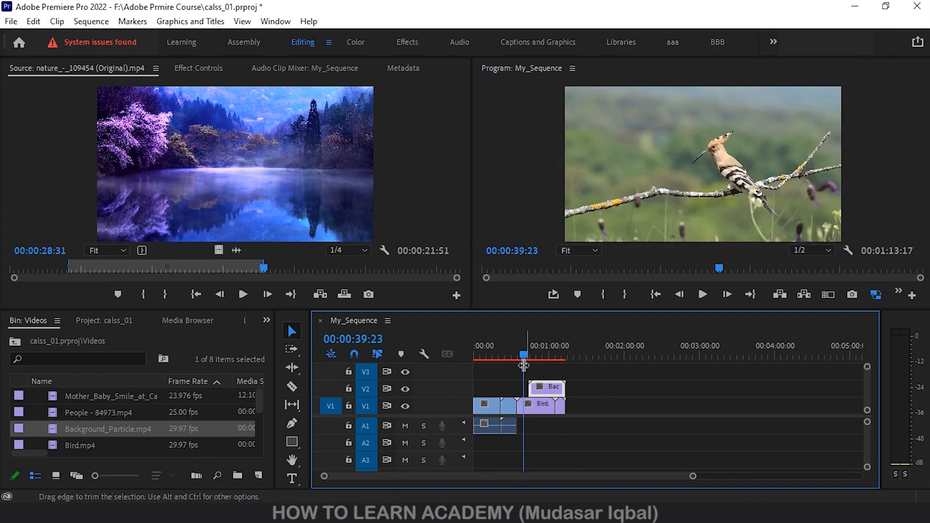
{"action": "left_click_drag", "start_coordinate": [523, 354], "coordinate": [535, 356]}
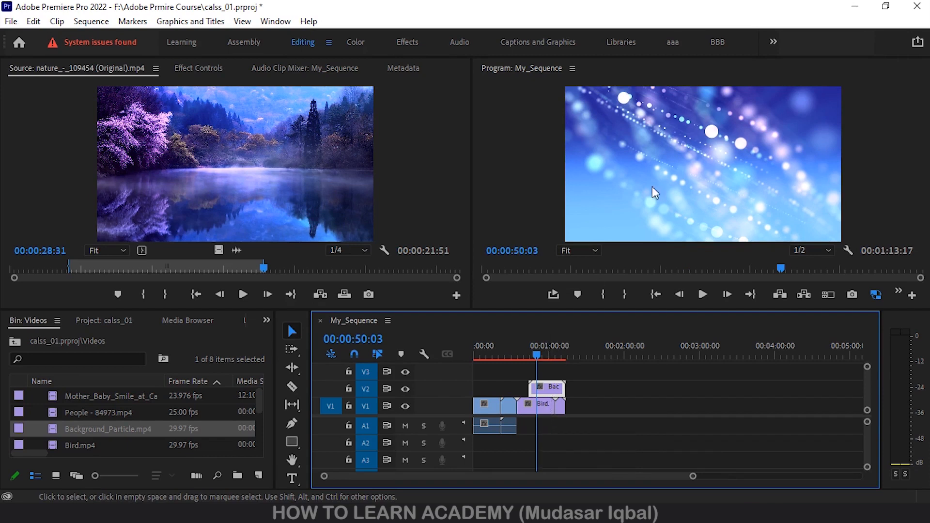
{"action": "double_click", "coordinate": [552, 393]}
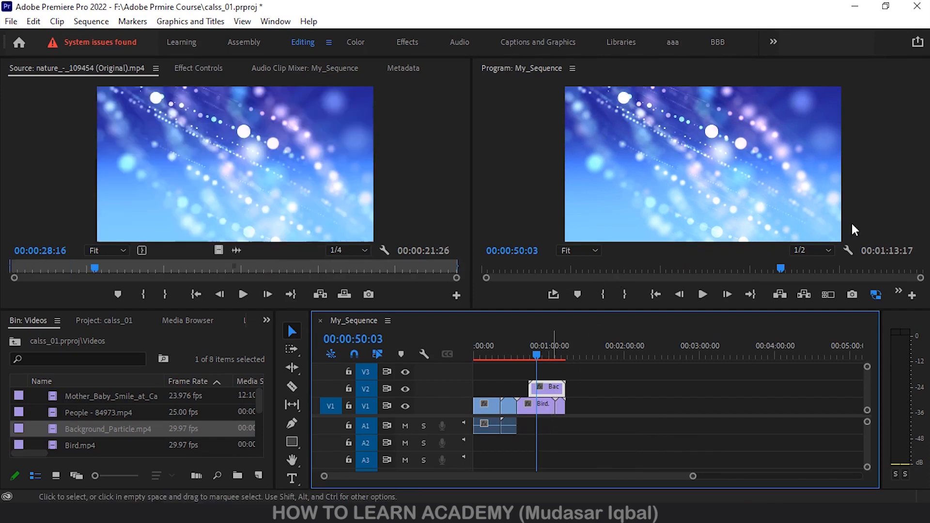
{"action": "left_click", "coordinate": [766, 200]}
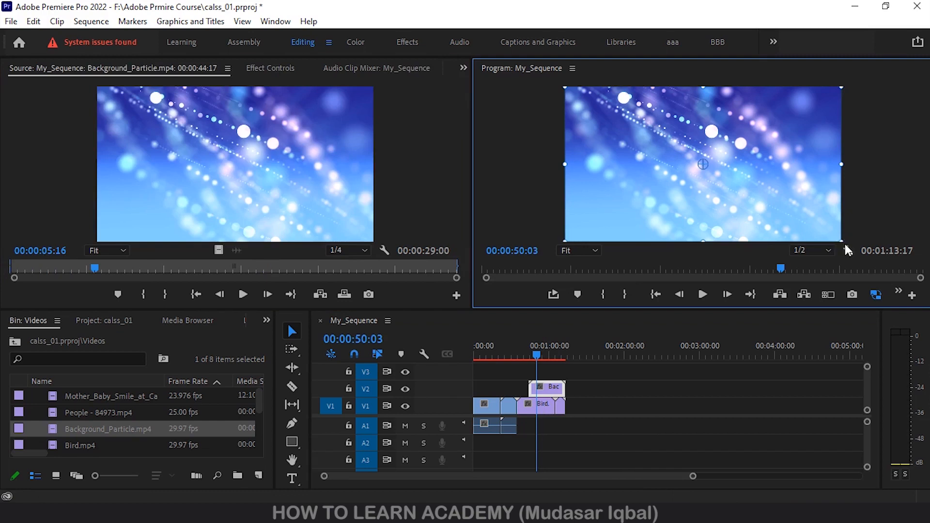
{"action": "left_click_drag", "start_coordinate": [841, 241], "coordinate": [756, 176]}
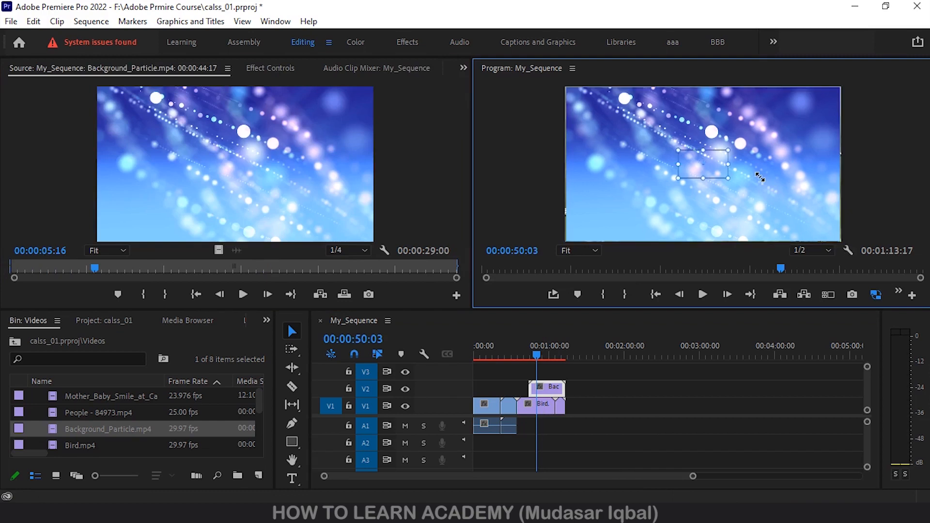
{"action": "left_click", "coordinate": [545, 355]}
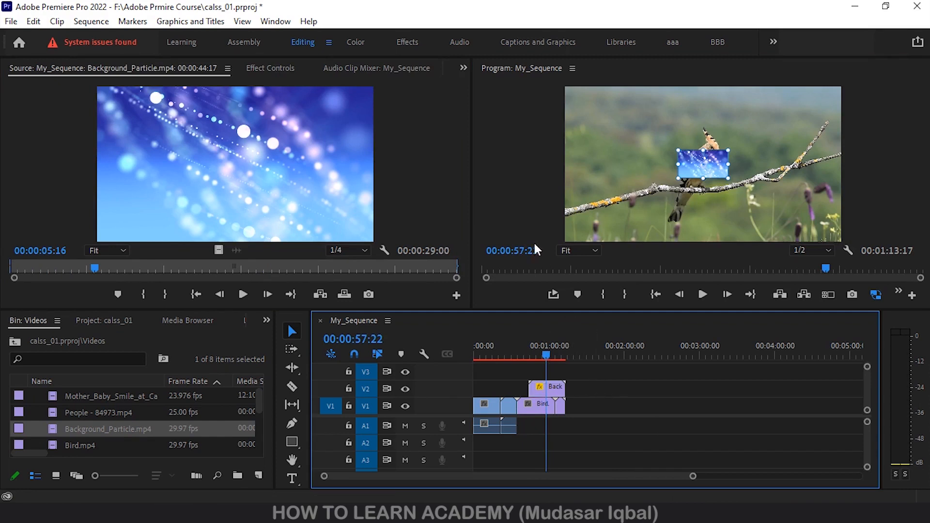
{"action": "left_click", "coordinate": [521, 222]}
{"action": "left_click", "coordinate": [542, 357]}
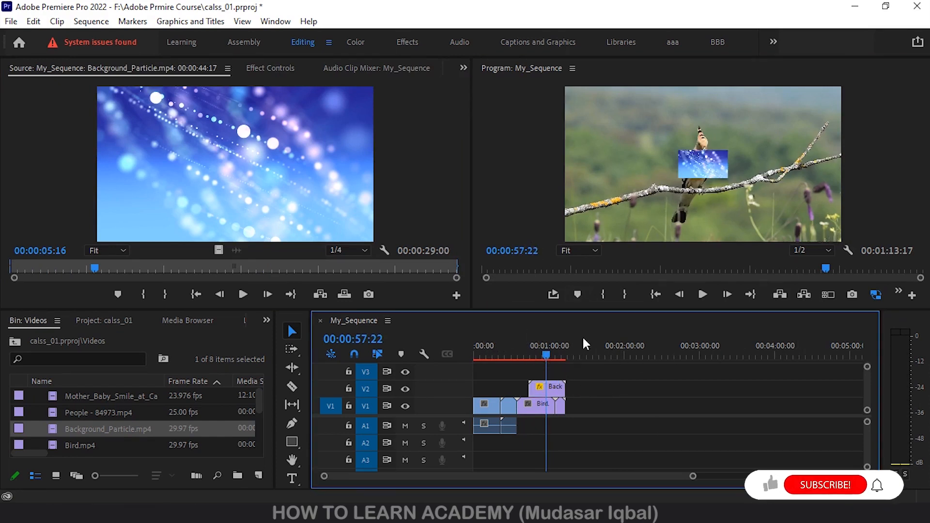
Step: Scrub the sequence to examine the overlay section, the empty area past the last clip, and the earlier flower and lake clips
{"action": "mouse_move", "coordinate": [546, 356]}
{"action": "left_mouse_down"}
{"action": "mouse_move", "coordinate": [473, 354]}
{"action": "mouse_move", "coordinate": [543, 359]}
{"action": "left_mouse_up"}
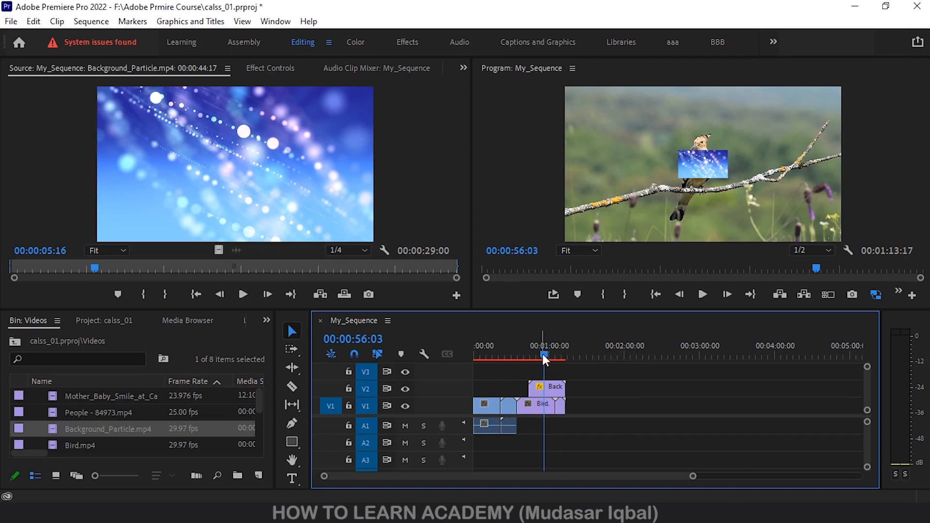
{"action": "mouse_move", "coordinate": [543, 354]}
{"action": "left_mouse_down"}
{"action": "mouse_move", "coordinate": [675, 355]}
{"action": "mouse_move", "coordinate": [480, 349]}
{"action": "mouse_move", "coordinate": [576, 351]}
{"action": "mouse_move", "coordinate": [507, 345]}
{"action": "mouse_move", "coordinate": [586, 342]}
{"action": "mouse_move", "coordinate": [515, 333]}
{"action": "mouse_move", "coordinate": [566, 335]}
{"action": "mouse_move", "coordinate": [519, 346]}
{"action": "mouse_move", "coordinate": [562, 351]}
{"action": "mouse_move", "coordinate": [521, 339]}
{"action": "mouse_move", "coordinate": [540, 341]}
{"action": "left_mouse_up"}
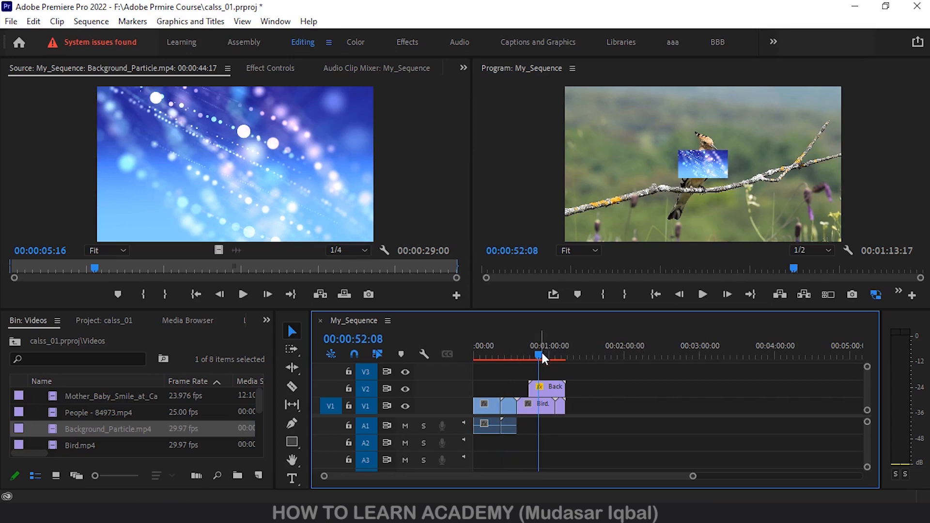
{"action": "mouse_move", "coordinate": [542, 354]}
{"action": "left_mouse_down"}
{"action": "mouse_move", "coordinate": [500, 353]}
{"action": "mouse_move", "coordinate": [651, 354]}
{"action": "mouse_move", "coordinate": [531, 344]}
{"action": "mouse_move", "coordinate": [617, 344]}
{"action": "mouse_move", "coordinate": [546, 344]}
{"action": "left_mouse_up"}
{"action": "left_click", "coordinate": [619, 355]}
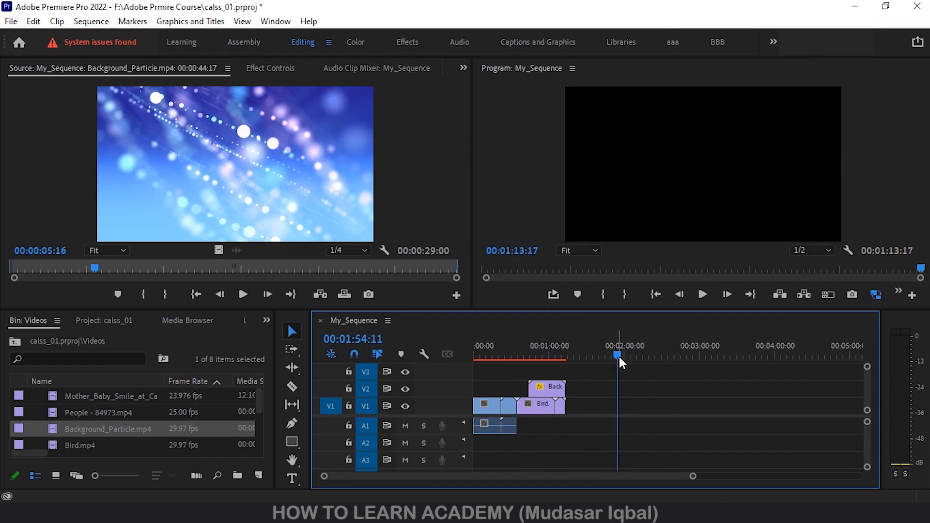
{"action": "mouse_move", "coordinate": [619, 356]}
{"action": "left_mouse_down"}
{"action": "mouse_move", "coordinate": [547, 355]}
{"action": "mouse_move", "coordinate": [605, 359]}
{"action": "left_mouse_up"}
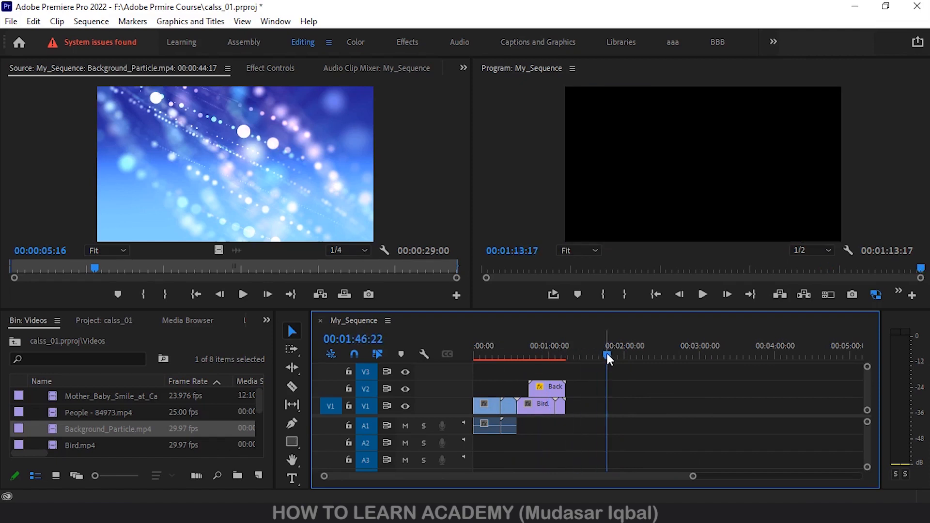
{"action": "left_click_drag", "start_coordinate": [607, 354], "coordinate": [587, 364]}
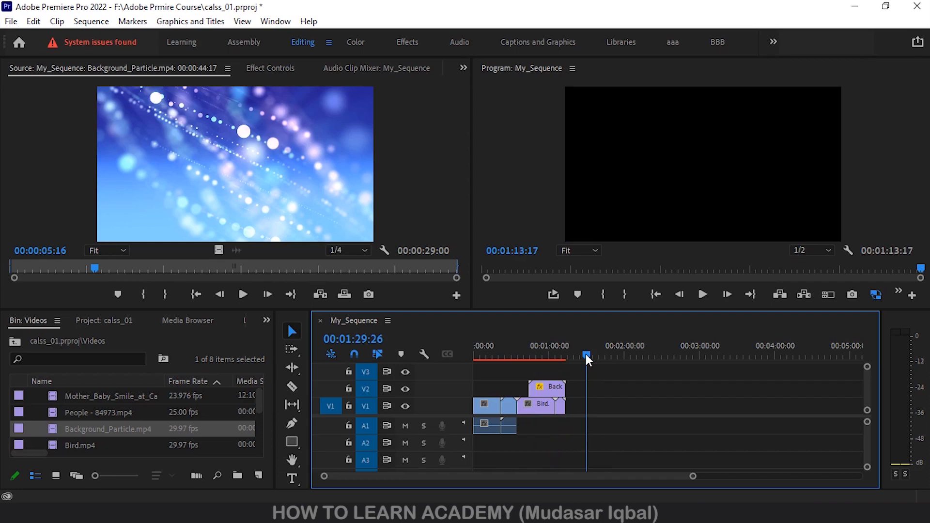
{"action": "left_click_drag", "start_coordinate": [585, 354], "coordinate": [514, 341]}
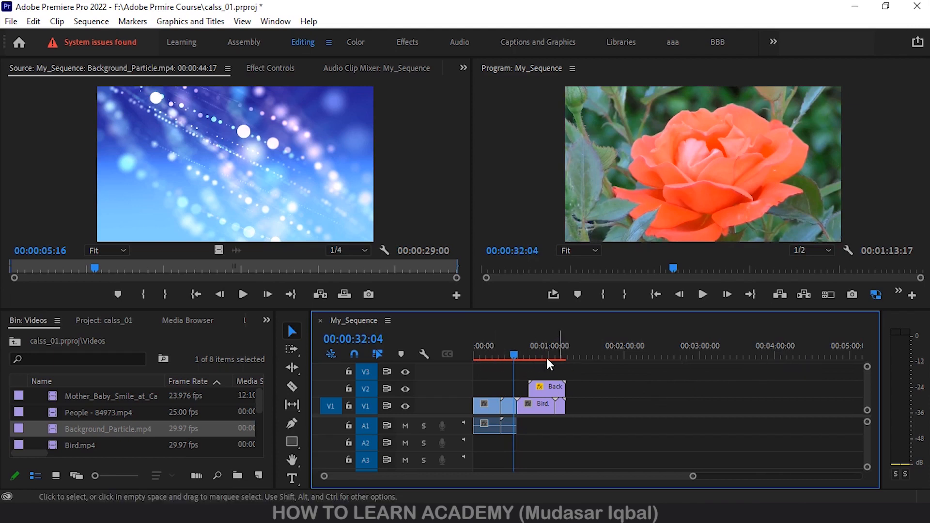
{"action": "left_click", "coordinate": [519, 355]}
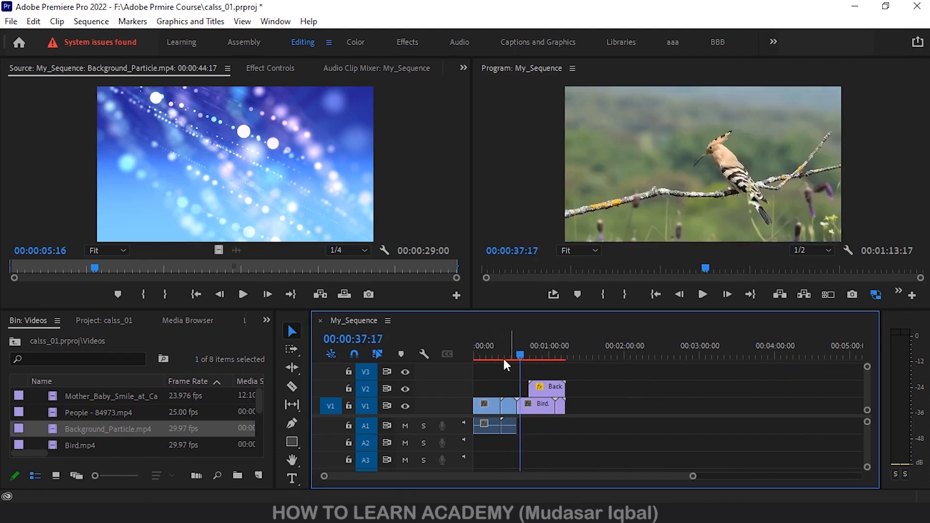
{"action": "left_click", "coordinate": [498, 357]}
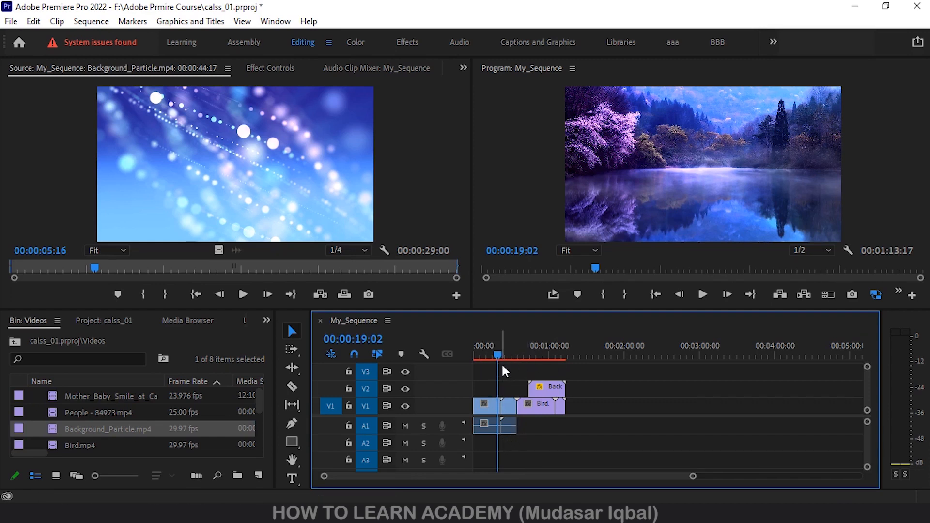
Step: Scrub the playhead back and forth across the cut between the lake and rose clips, ending at 00:00:19:02
{"action": "left_click_drag", "start_coordinate": [498, 356], "coordinate": [502, 354]}
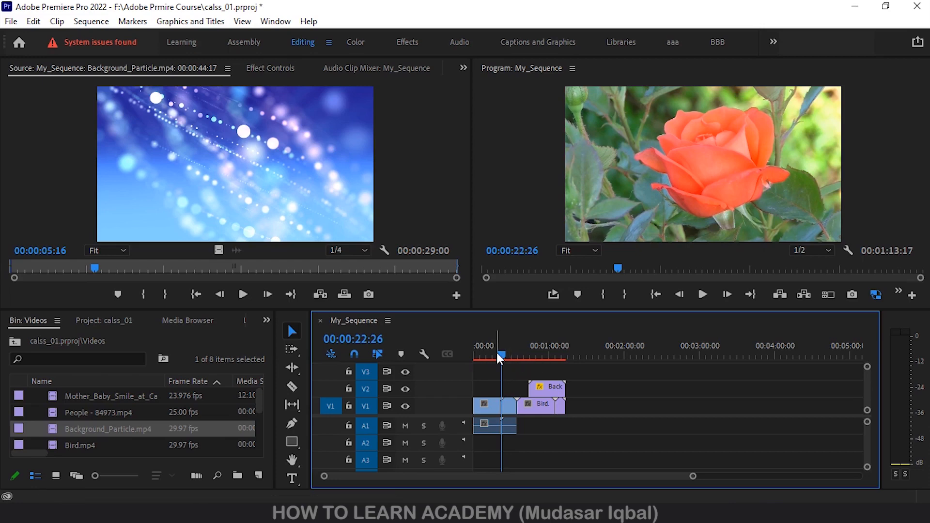
{"action": "mouse_move", "coordinate": [496, 353]}
{"action": "left_mouse_down"}
{"action": "mouse_move", "coordinate": [518, 354]}
{"action": "mouse_move", "coordinate": [488, 354]}
{"action": "mouse_move", "coordinate": [503, 353]}
{"action": "left_mouse_up"}
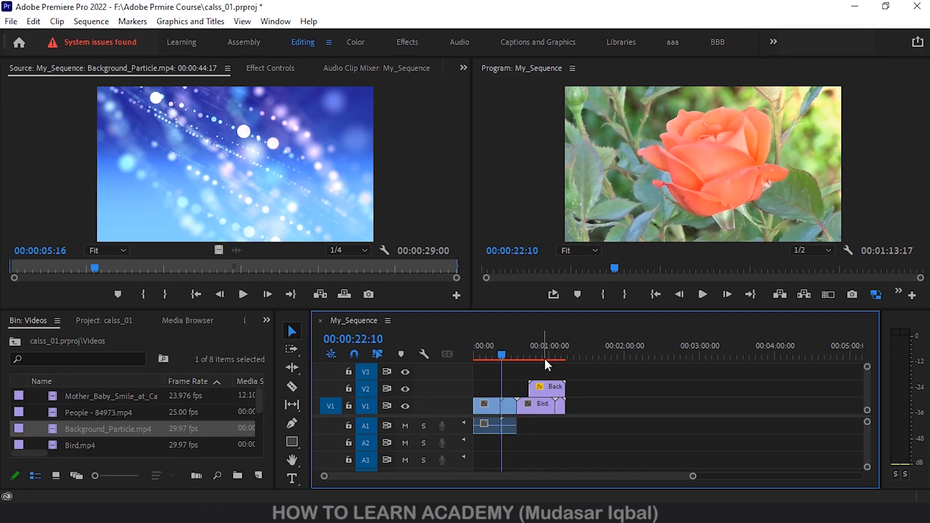
{"action": "left_click_drag", "start_coordinate": [500, 350], "coordinate": [499, 352]}
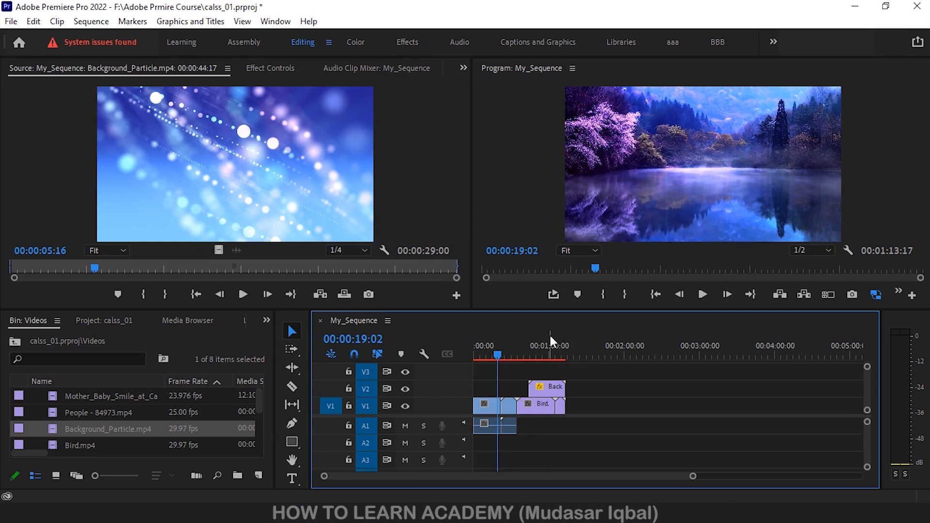
Step: Play the sequence forward from the lake clip into the rose clip with pauses, play it briefly in reverse, and stop
{"action": "key", "text": "space"}
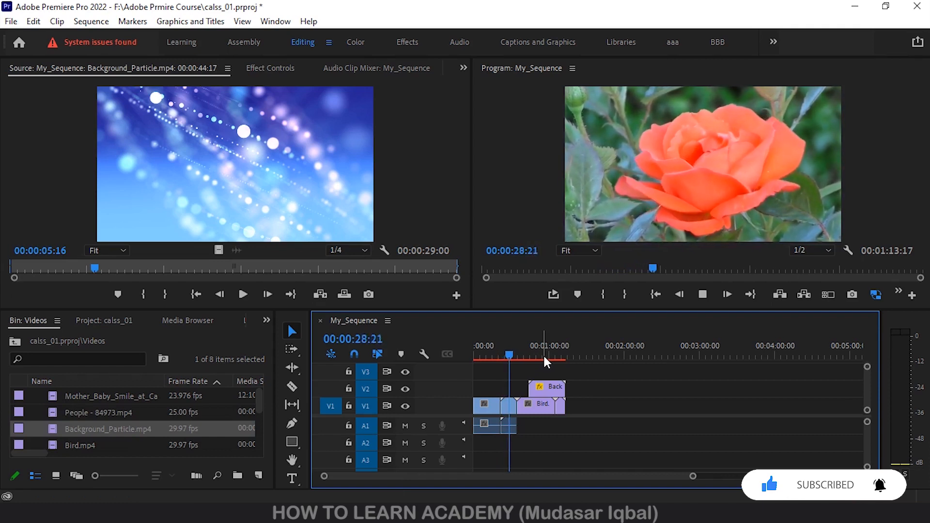
{"action": "key", "text": "space"}
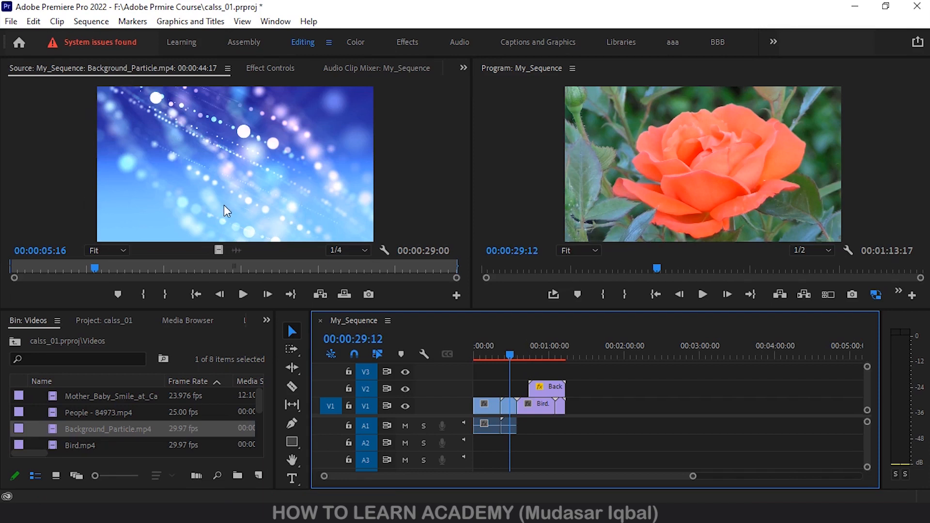
{"action": "key", "text": "space"}
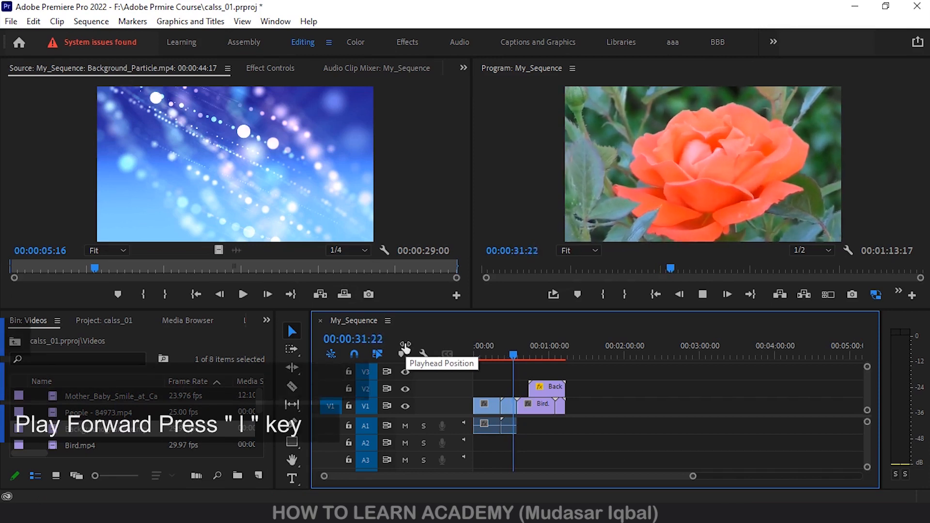
{"action": "key", "text": "k"}
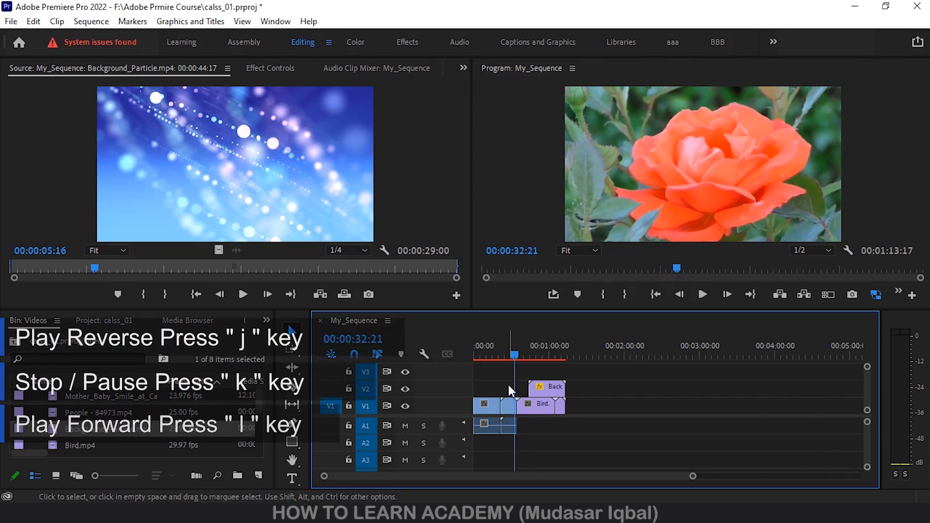
{"action": "key", "text": "h"}
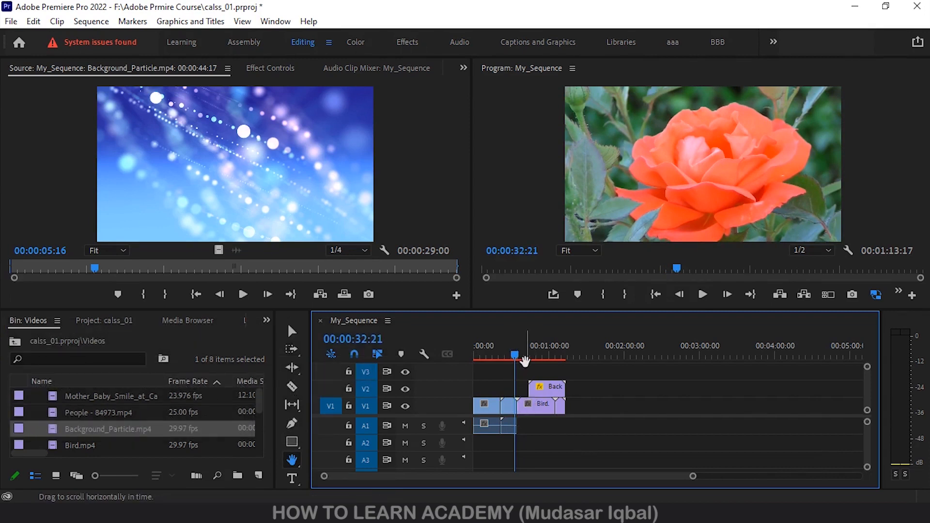
{"action": "key", "text": "j"}
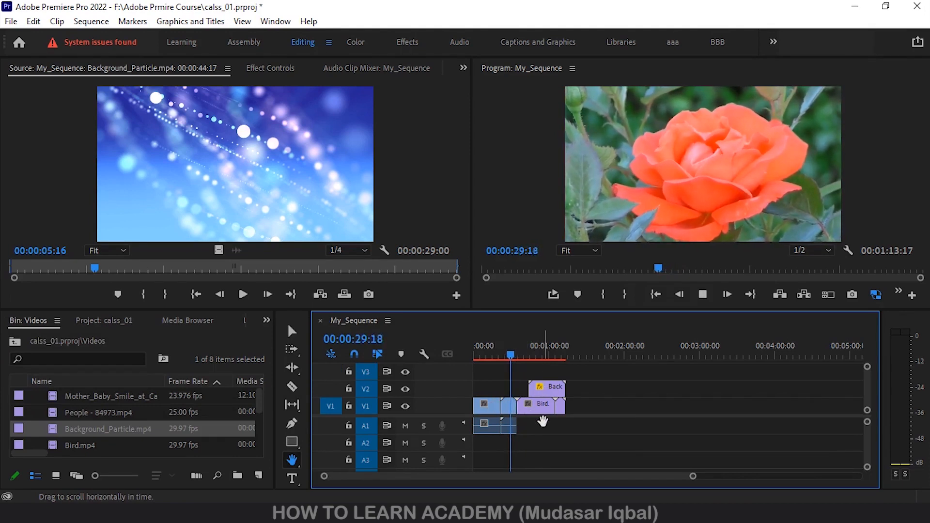
{"action": "key", "text": "k"}
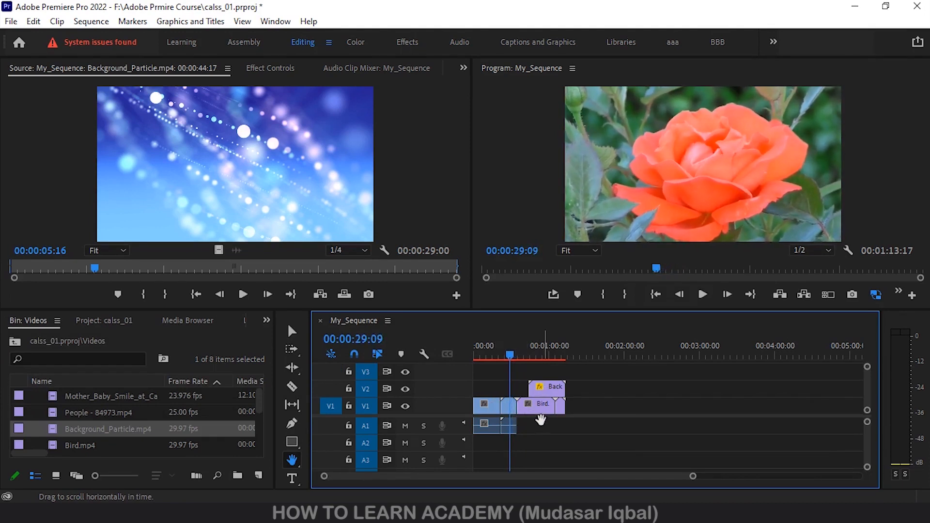
Step: Set the Program monitor's playback resolution to 1/4, play the sequence from 00:00:16:10, and park the playhead at 00:00:26:21
{"action": "left_click", "coordinate": [825, 253]}
{"action": "left_click", "coordinate": [811, 293]}
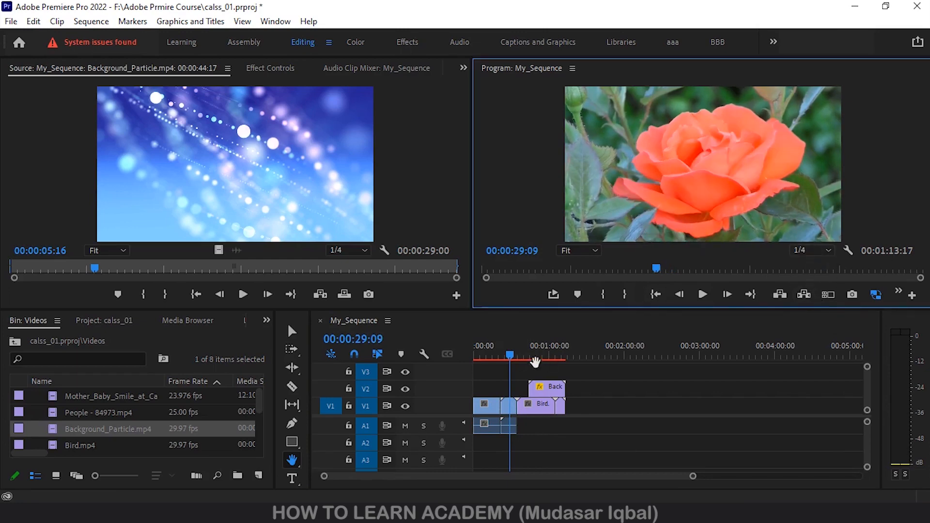
{"action": "left_click", "coordinate": [493, 357]}
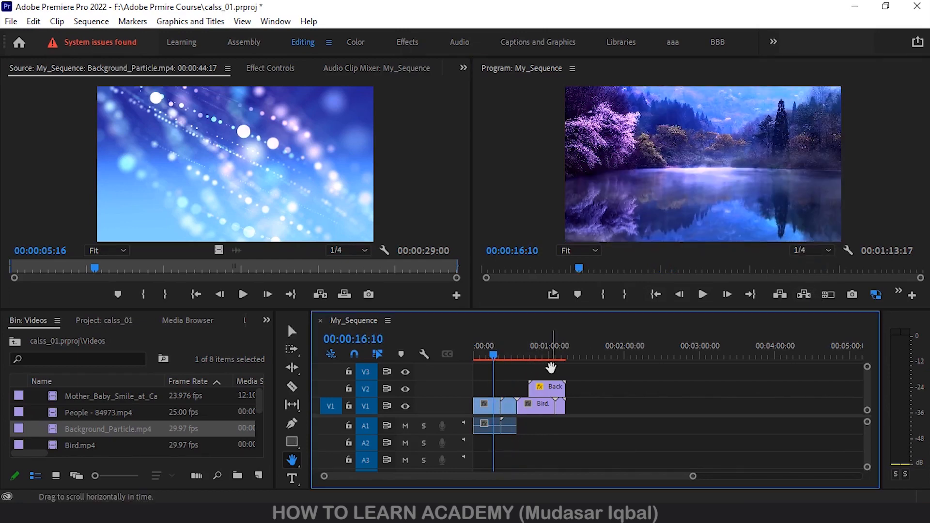
{"action": "key", "text": "space"}
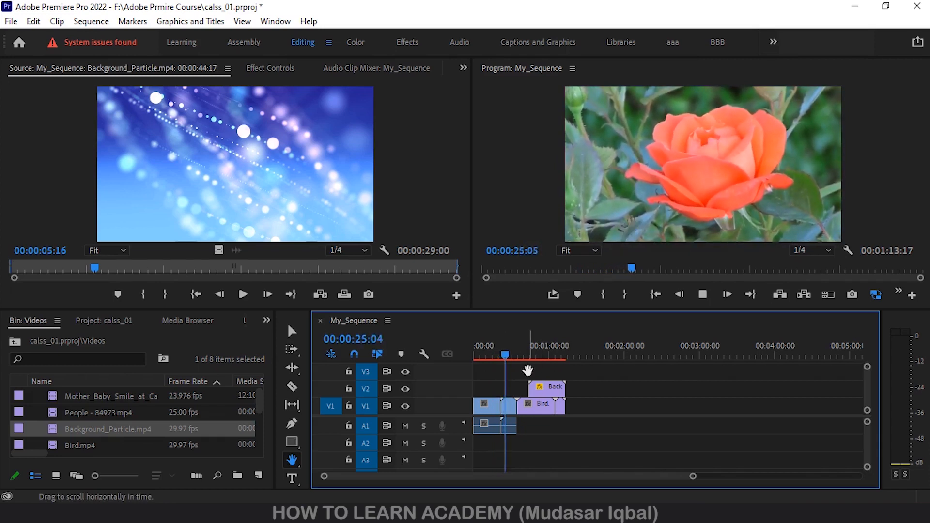
{"action": "left_click", "coordinate": [507, 359]}
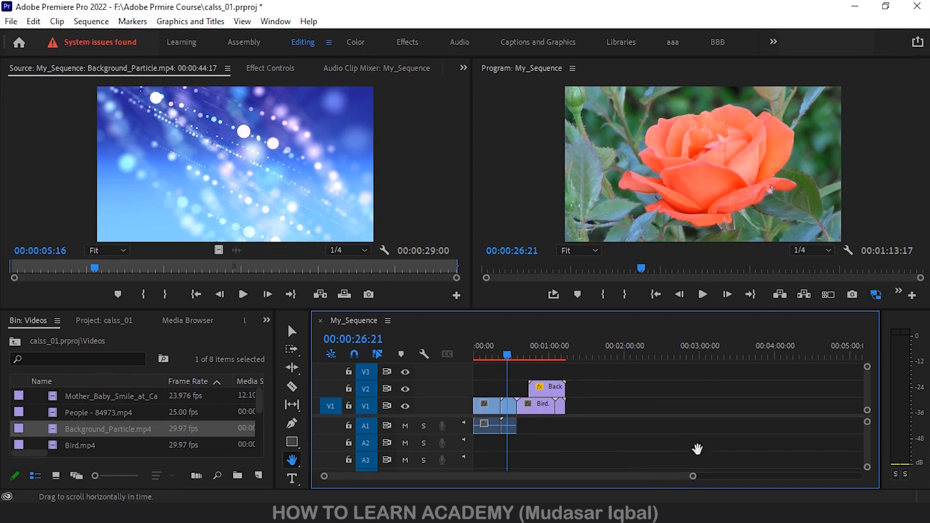
Step: Use the timeline's zoom scroll bar to examine the clips close up, then the whole time range, then the clips again
{"action": "left_click_drag", "start_coordinate": [679, 477], "coordinate": [647, 479]}
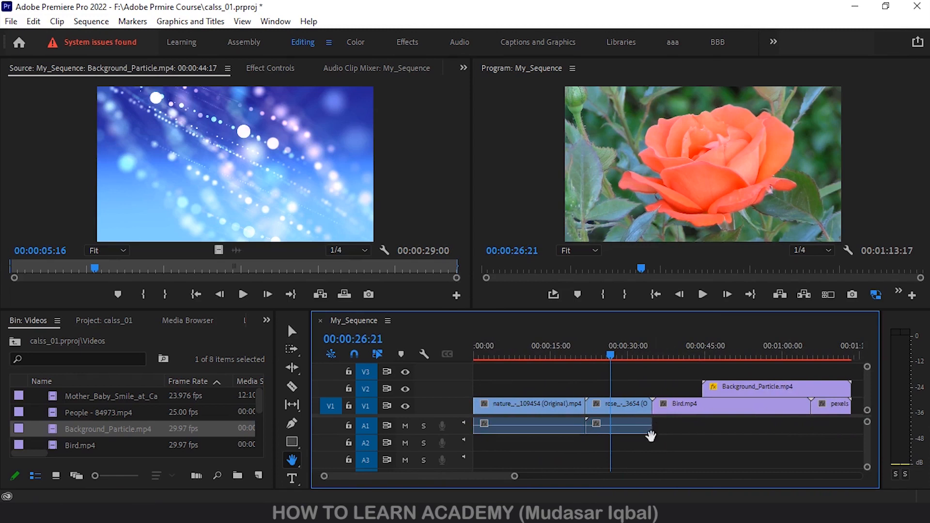
{"action": "left_click_drag", "start_coordinate": [515, 478], "coordinate": [905, 477]}
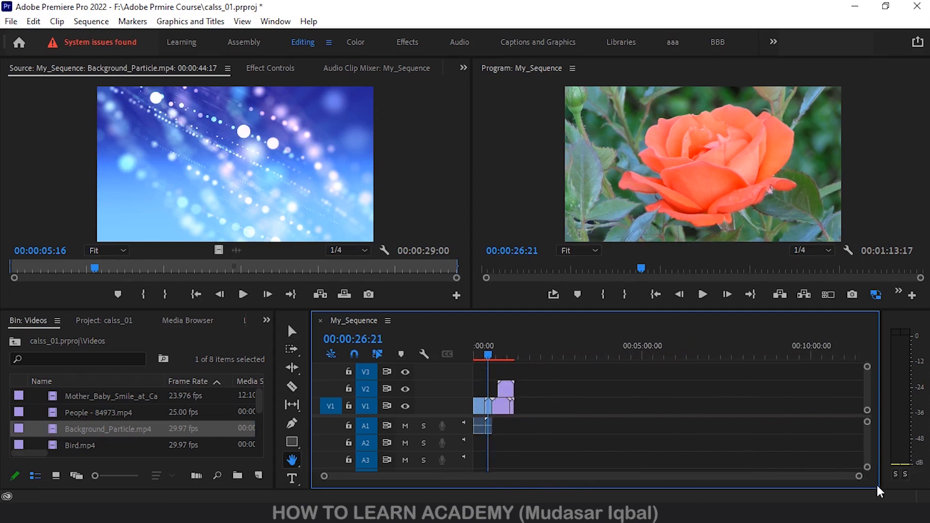
{"action": "left_click_drag", "start_coordinate": [859, 480], "coordinate": [674, 479]}
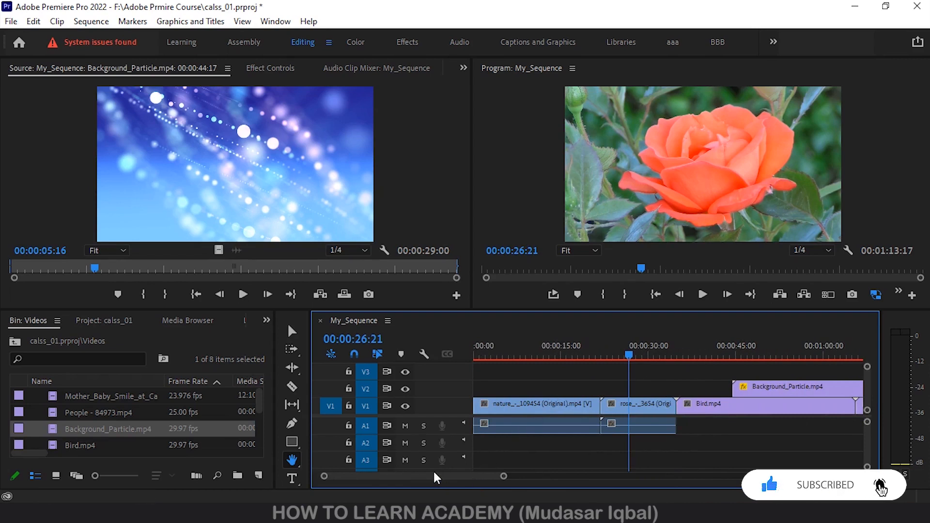
Step: Zoom the timeline out and in repeatedly around the playhead to compare the whole-sequence view with a close-up of the rose clip
{"action": "key", "text": "minus"}
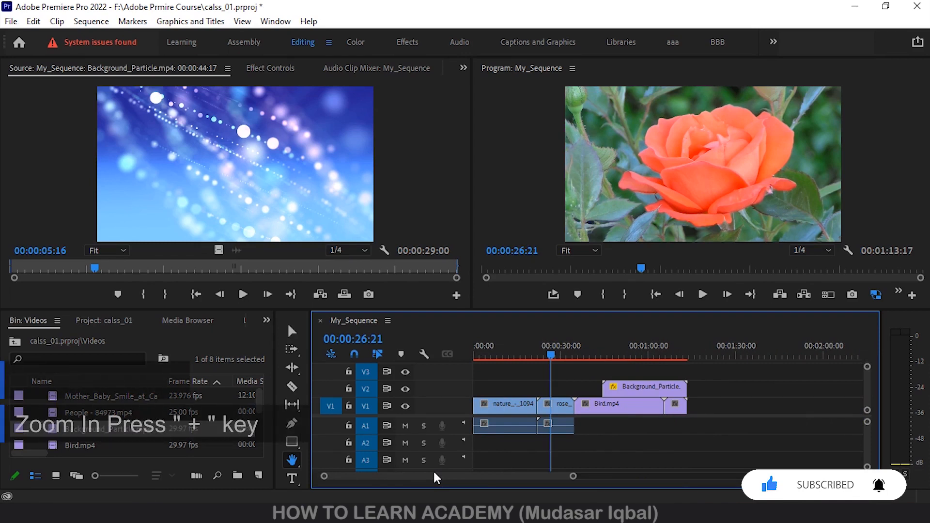
{"action": "key", "text": "equal"}
{"action": "key", "text": "equal"}
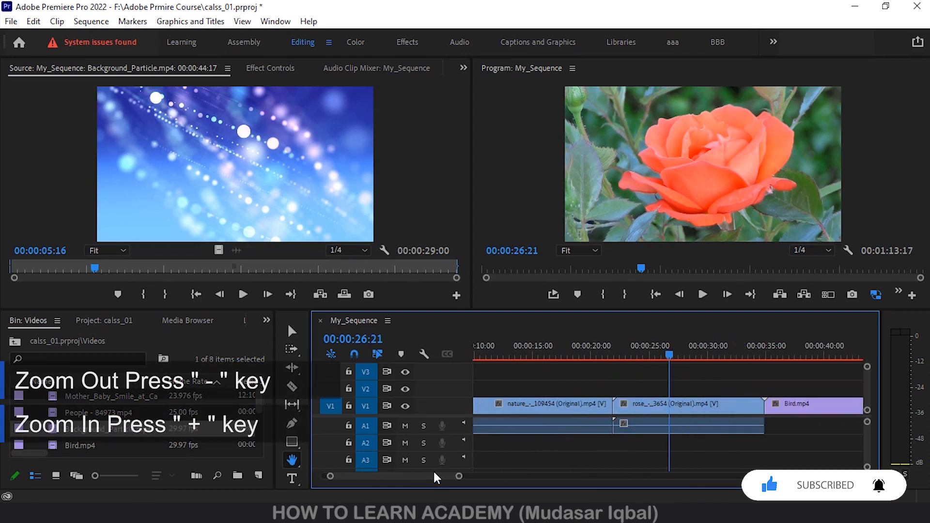
{"action": "key", "text": "minus"}
{"action": "key", "text": "minus"}
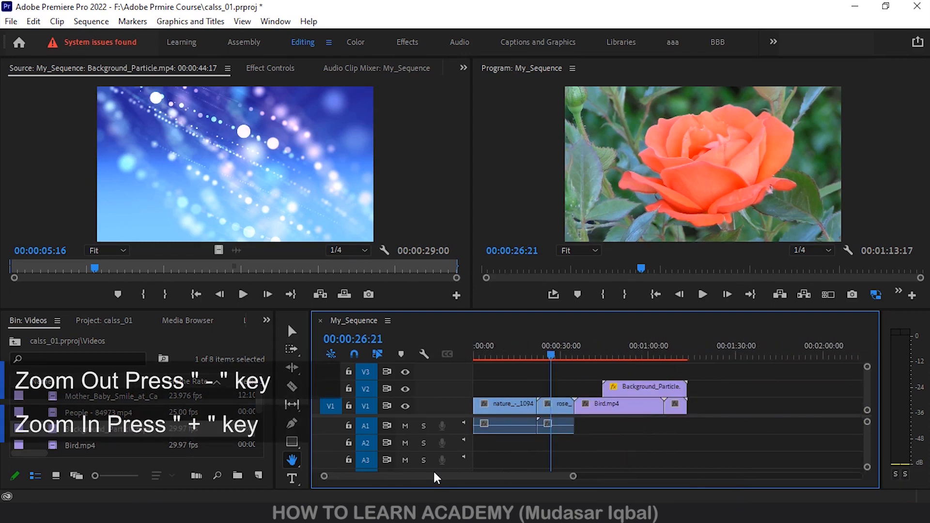
{"action": "key", "text": "equal"}
{"action": "key", "text": "minus"}
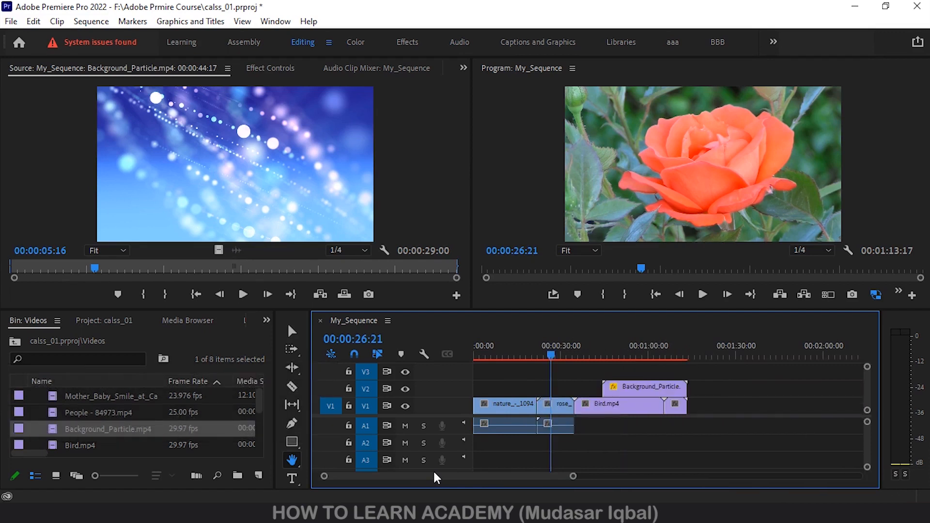
{"action": "key", "text": "equal"}
{"action": "key", "text": "minus"}
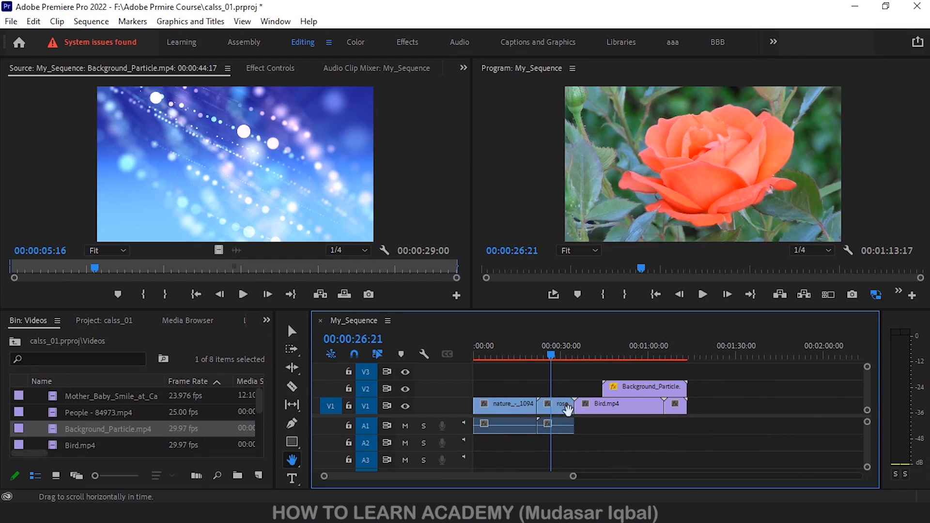
Step: Return to the Selection tool and examine the sequence at several timeline zoom levels, from the last clips close up to a wide overview
{"action": "left_click", "coordinate": [292, 332]}
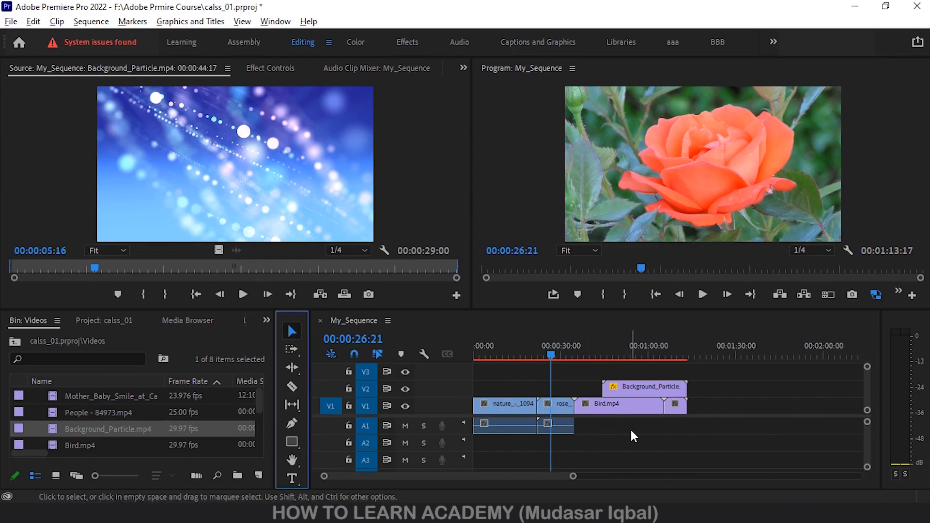
{"action": "scroll", "coordinate": [631, 431], "scroll_direction": "up", "scroll_amount": 5}
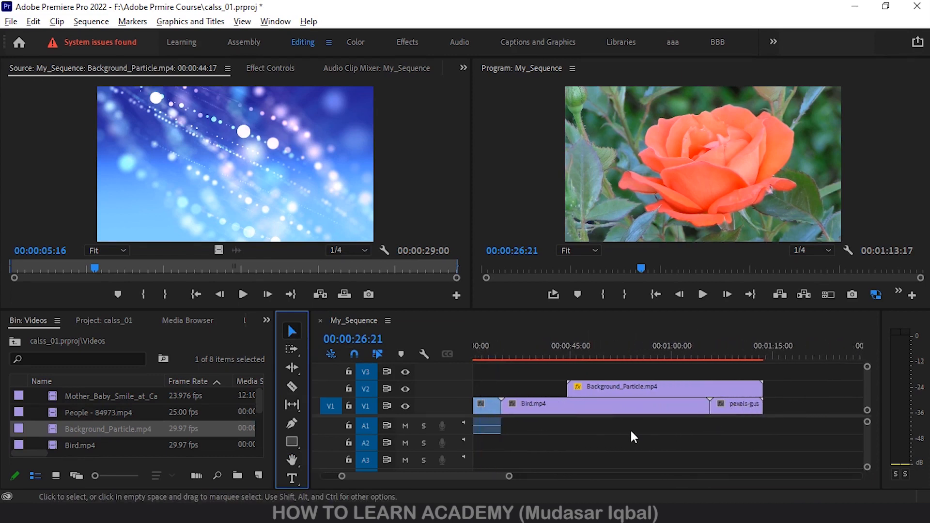
{"action": "scroll", "coordinate": [630, 428], "scroll_direction": "up", "scroll_amount": 2}
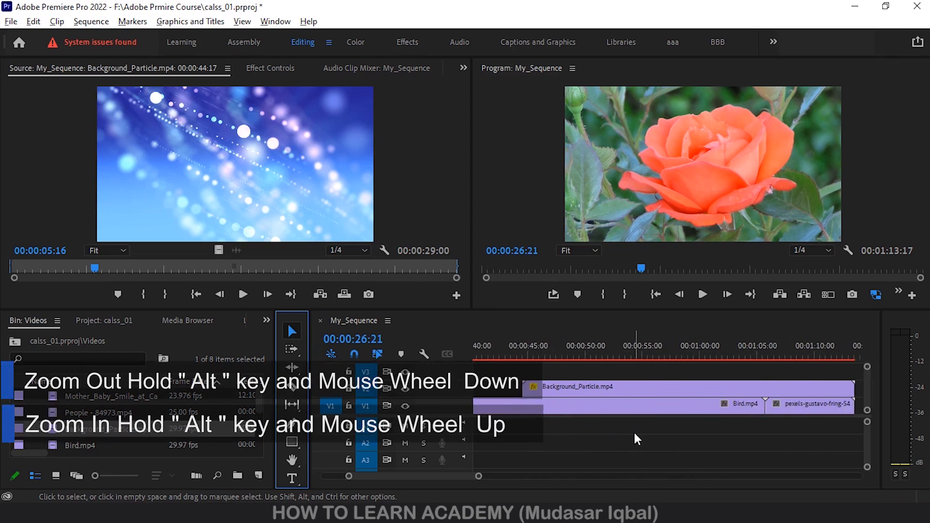
{"action": "scroll", "coordinate": [635, 434], "scroll_direction": "down", "scroll_amount": 4}
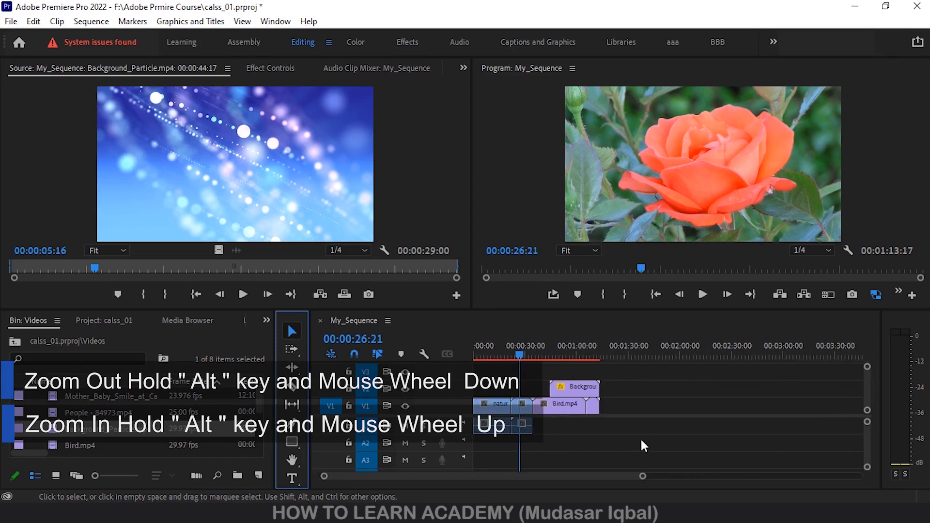
{"action": "scroll", "coordinate": [642, 441], "scroll_direction": "up", "scroll_amount": 3}
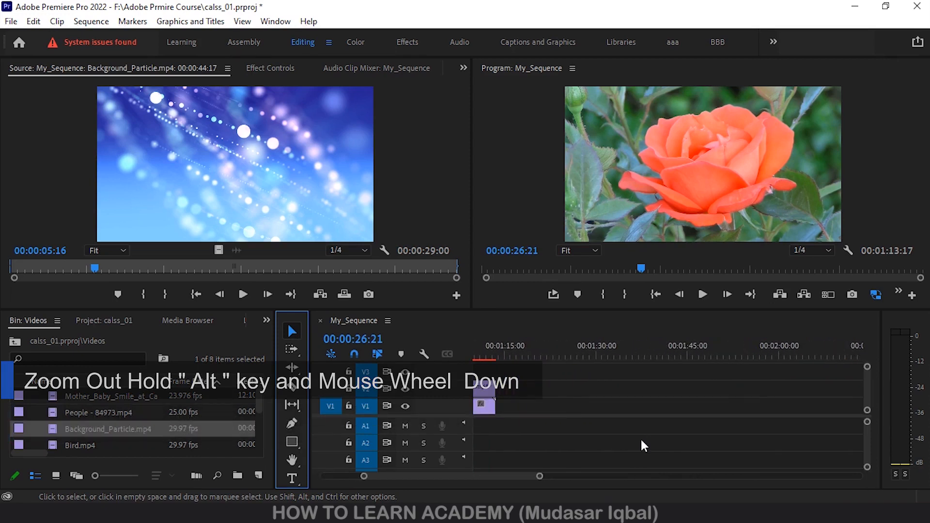
{"action": "scroll", "coordinate": [641, 441], "scroll_direction": "down", "scroll_amount": 4}
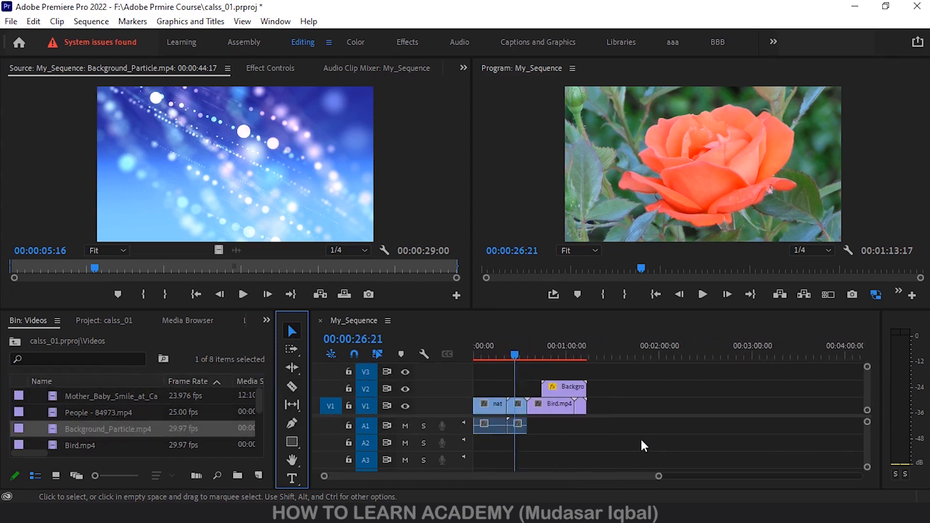
{"action": "scroll", "coordinate": [641, 441], "scroll_direction": "down", "scroll_amount": 1}
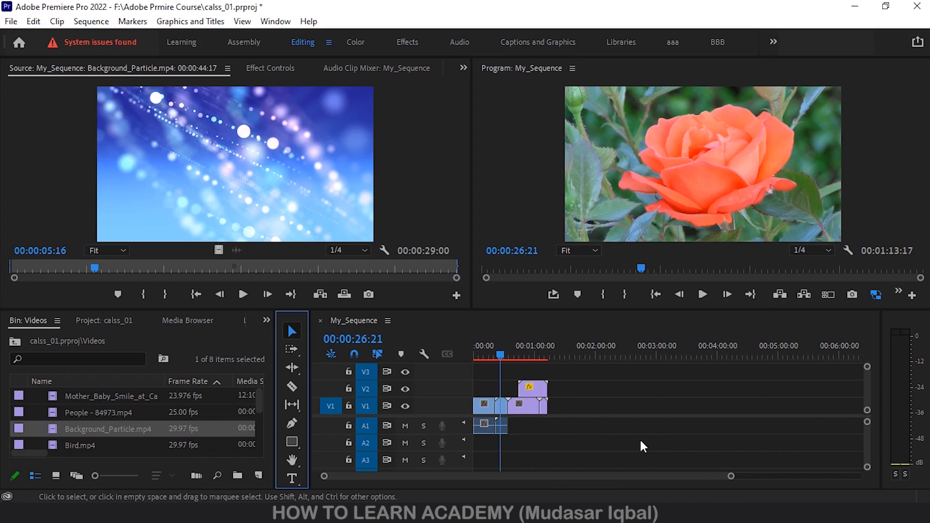
{"action": "scroll", "coordinate": [639, 447], "scroll_direction": "down", "scroll_amount": 2}
{"action": "scroll", "coordinate": [639, 447], "scroll_direction": "down", "scroll_amount": 3}
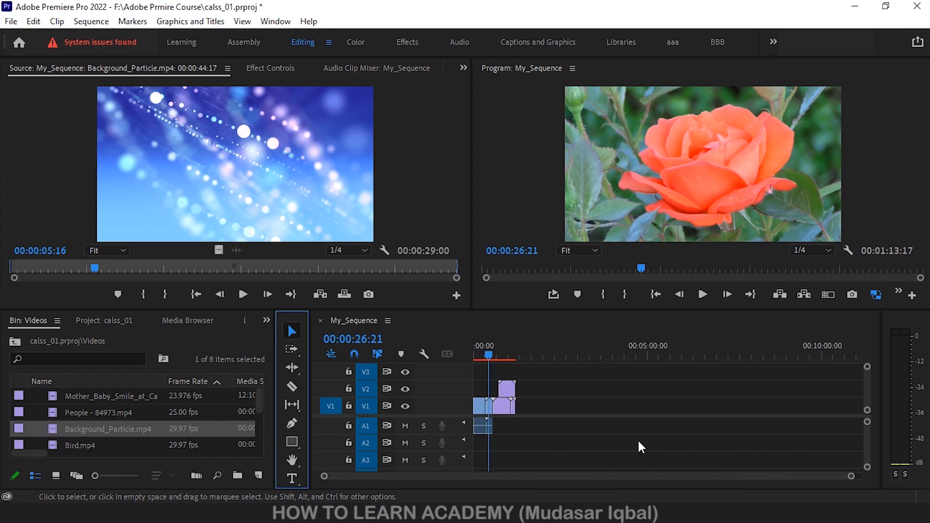
Step: Add People - 84973.mp4 from the Videos bin to track V3, above the Background_Particle clip and just after its start
{"action": "scroll", "coordinate": [632, 436], "scroll_direction": "up", "scroll_amount": 4}
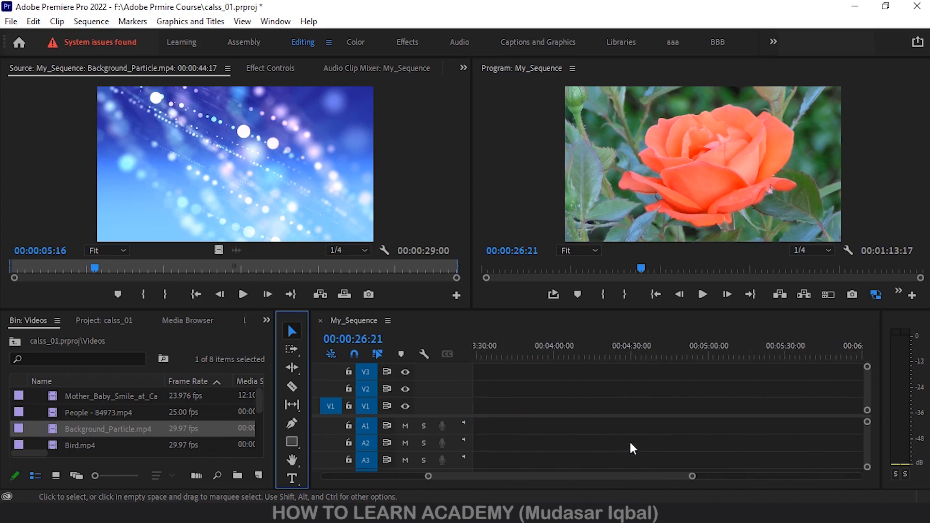
{"action": "scroll", "coordinate": [630, 444], "scroll_direction": "up", "scroll_amount": 2}
{"action": "left_click_drag", "start_coordinate": [602, 477], "coordinate": [453, 481]}
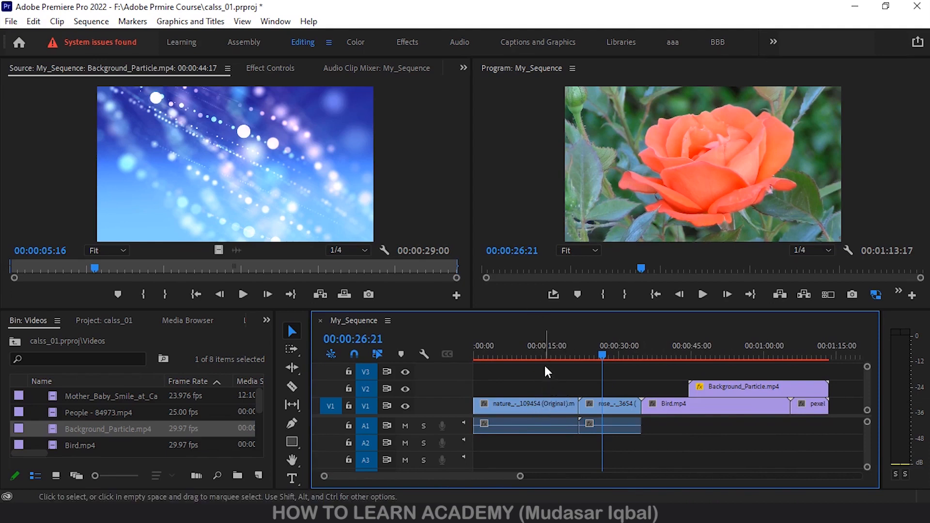
{"action": "left_click_drag", "start_coordinate": [82, 412], "coordinate": [706, 369]}
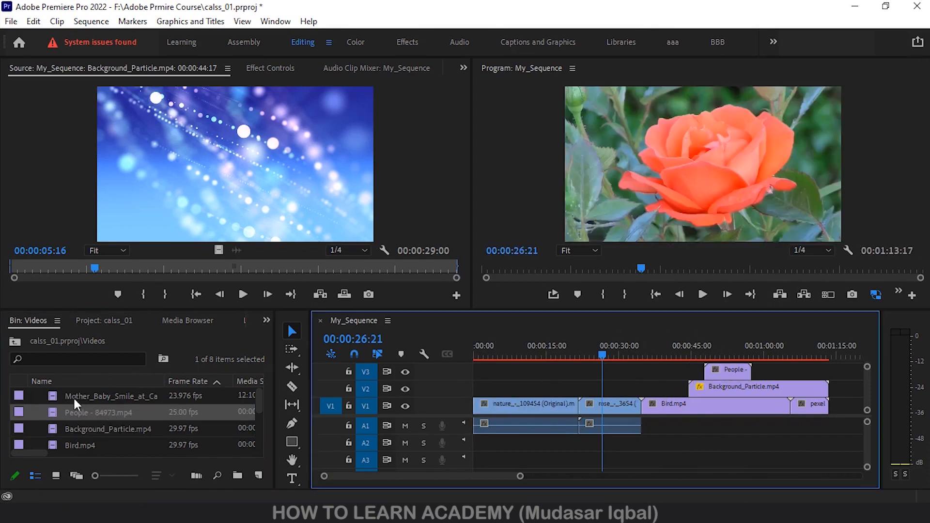
Step: Enlarge the timeline area and stack Background_Particle.mp4 on a new track V4 and the pexels-gustavo clip on a new track V5
{"action": "left_click_drag", "start_coordinate": [141, 396], "coordinate": [736, 370]}
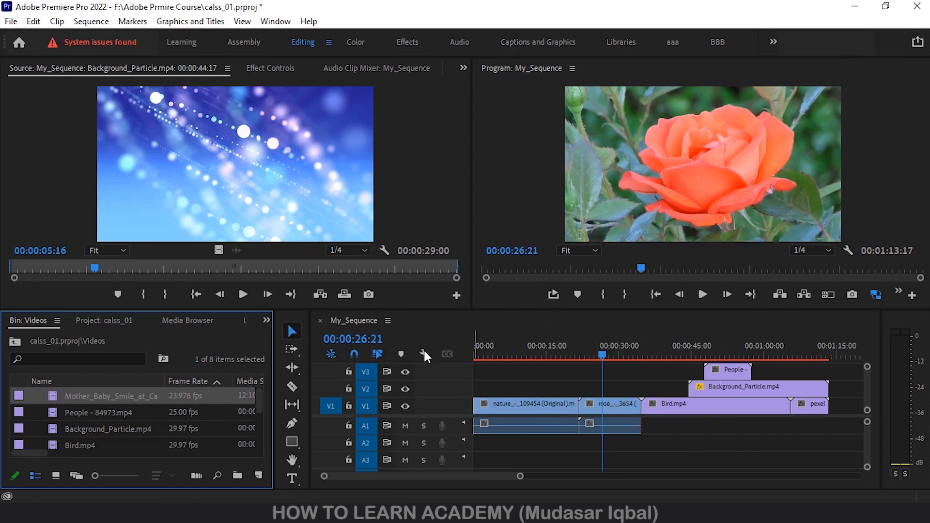
{"action": "left_click_drag", "start_coordinate": [561, 312], "coordinate": [567, 246]}
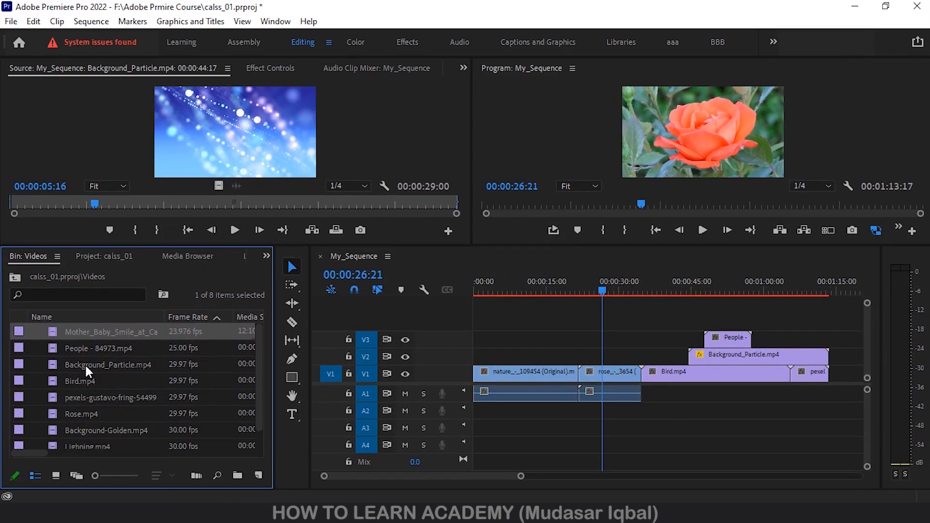
{"action": "left_click_drag", "start_coordinate": [86, 364], "coordinate": [691, 320]}
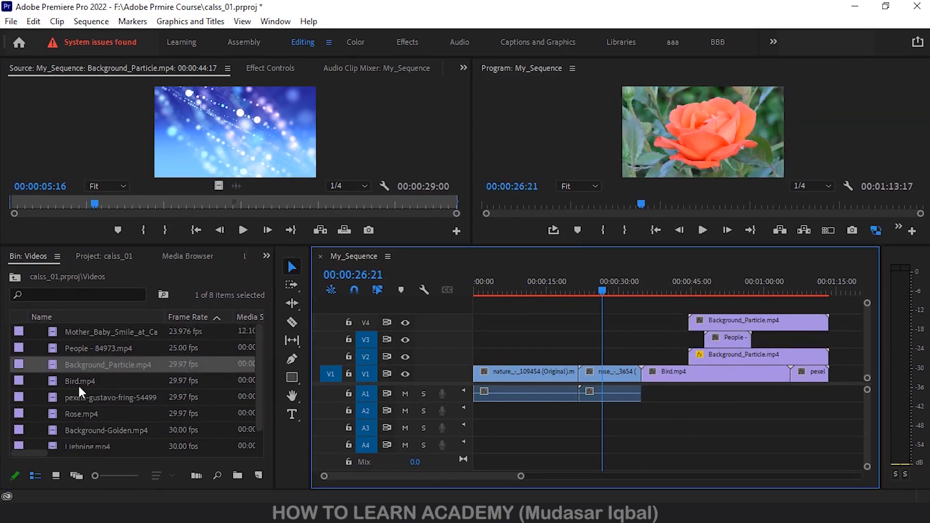
{"action": "left_click_drag", "start_coordinate": [80, 397], "coordinate": [725, 312]}
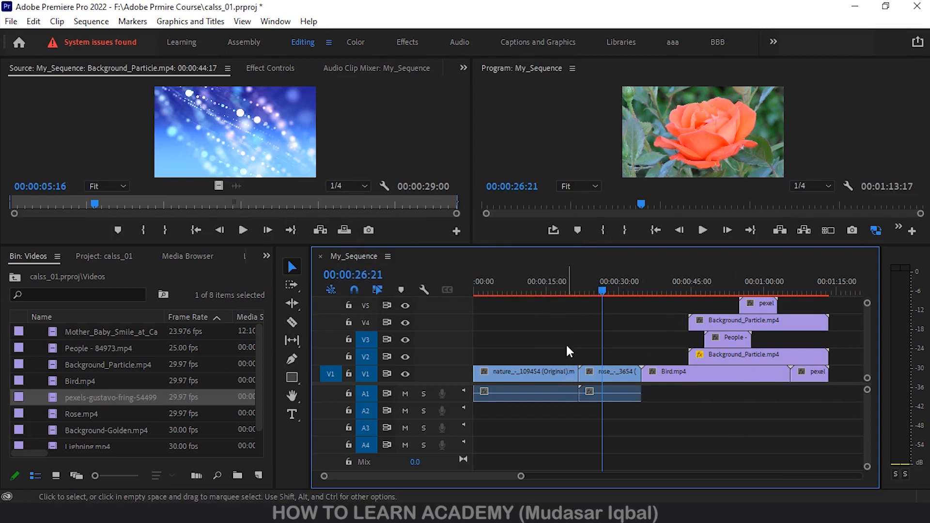
Step: Move vertically through the stacked video tracks to examine the layers from V1 up to V5
{"action": "scroll", "coordinate": [565, 339], "scroll_direction": "up", "scroll_amount": 1}
{"action": "scroll", "coordinate": [566, 343], "scroll_direction": "down", "scroll_amount": 1}
{"action": "scroll", "coordinate": [565, 342], "scroll_direction": "up", "scroll_amount": 1}
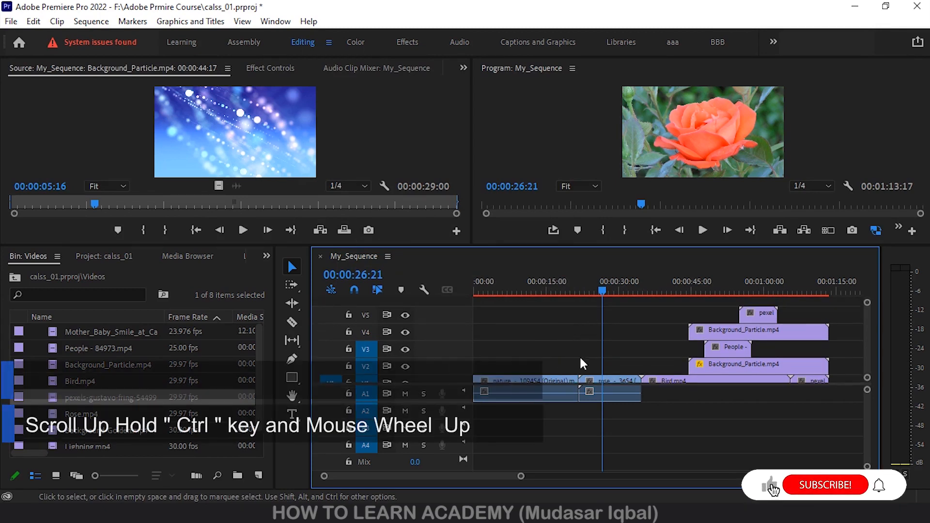
{"action": "scroll", "coordinate": [568, 337], "scroll_direction": "down", "scroll_amount": 1}
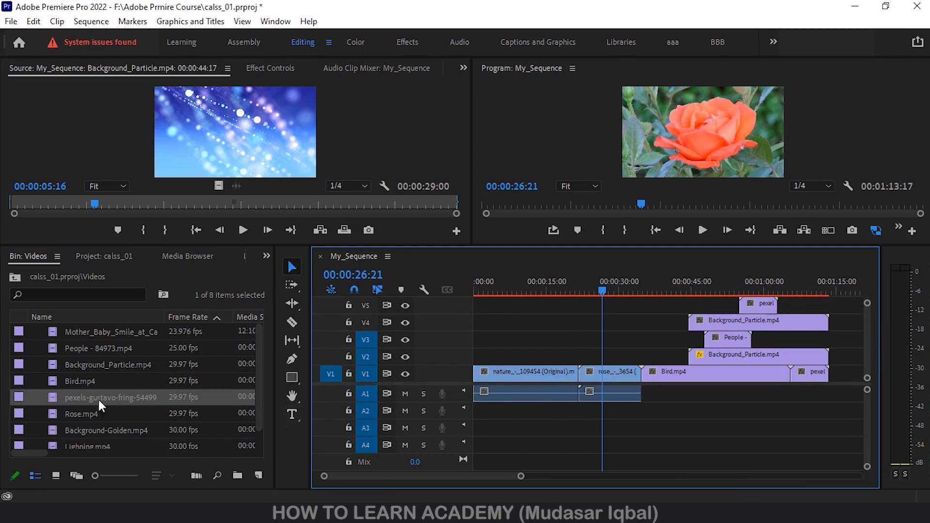
{"action": "scroll", "coordinate": [119, 408], "scroll_direction": "down", "scroll_amount": 1}
{"action": "scroll", "coordinate": [118, 409], "scroll_direction": "up", "scroll_amount": 1}
Step: From the Audio bin, place Goodbye Summer.wav on track A2, Had_She_Stayed.mp3 on A3 and In_Albany_New_York.mp3 on A4, with staggered starts
{"action": "left_click", "coordinate": [15, 279]}
{"action": "double_click", "coordinate": [73, 347]}
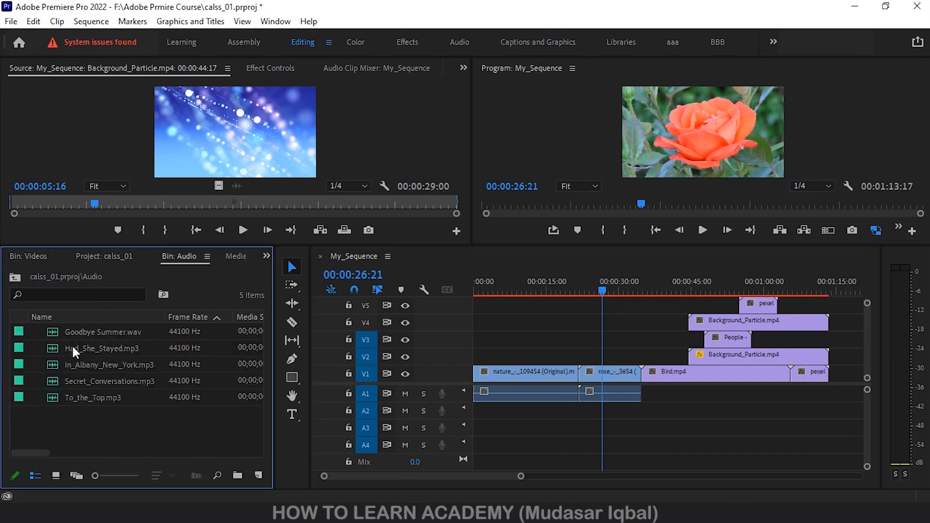
{"action": "left_click_drag", "start_coordinate": [84, 337], "coordinate": [539, 412]}
{"action": "left_click_drag", "start_coordinate": [87, 349], "coordinate": [566, 429]}
{"action": "left_click_drag", "start_coordinate": [83, 363], "coordinate": [593, 444]}
Step: Try to add Secret_Conversations.mp3 below track A4 as a further audio layer
{"action": "left_click_drag", "start_coordinate": [108, 383], "coordinate": [566, 448]}
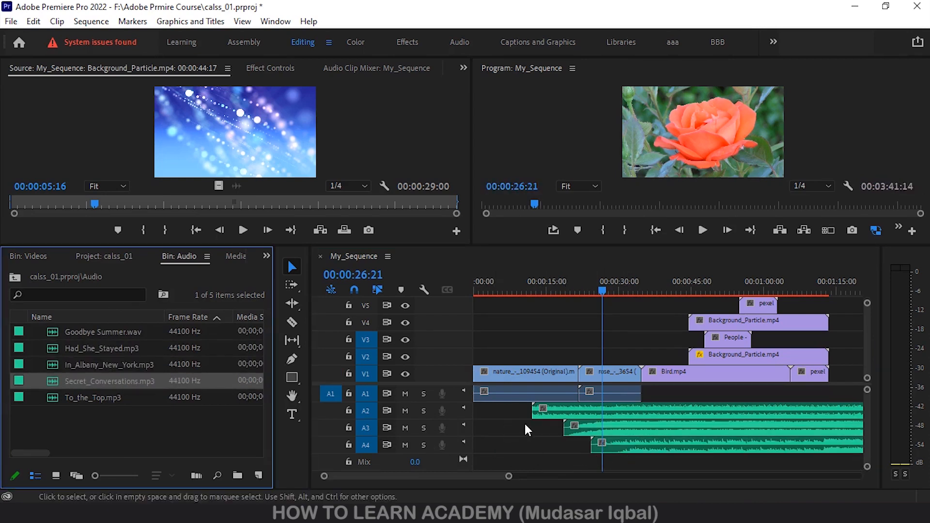
{"action": "left_click_drag", "start_coordinate": [115, 373], "coordinate": [580, 448]}
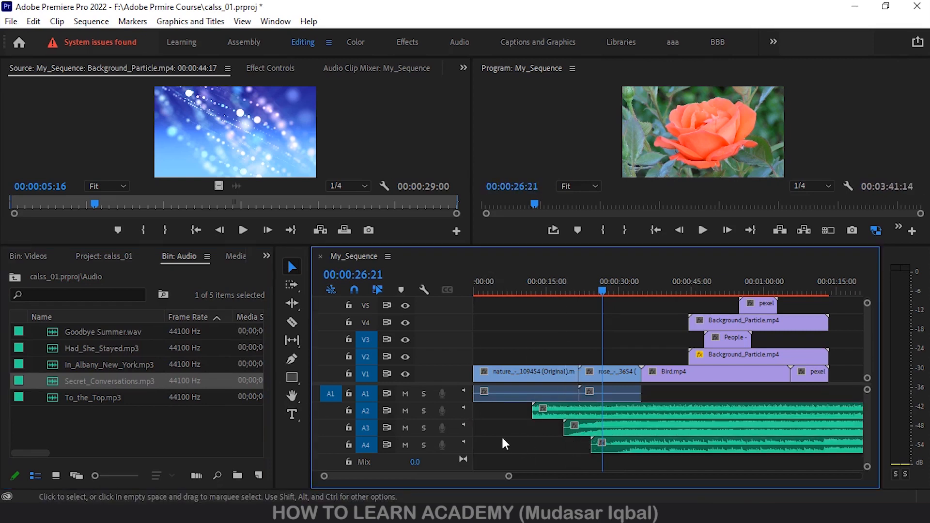
{"action": "scroll", "coordinate": [503, 436], "scroll_direction": "down", "scroll_amount": 3}
{"action": "scroll", "coordinate": [507, 436], "scroll_direction": "up", "scroll_amount": 3}
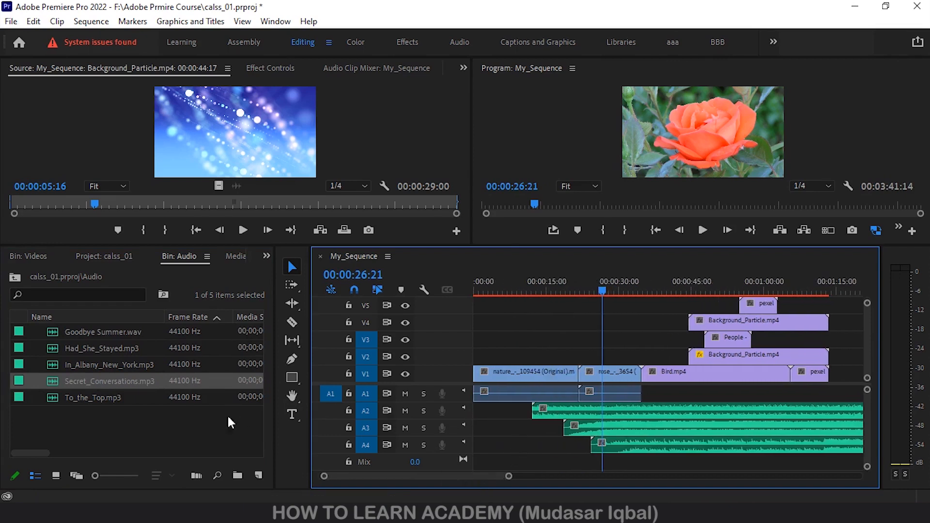
{"action": "left_click", "coordinate": [76, 380]}
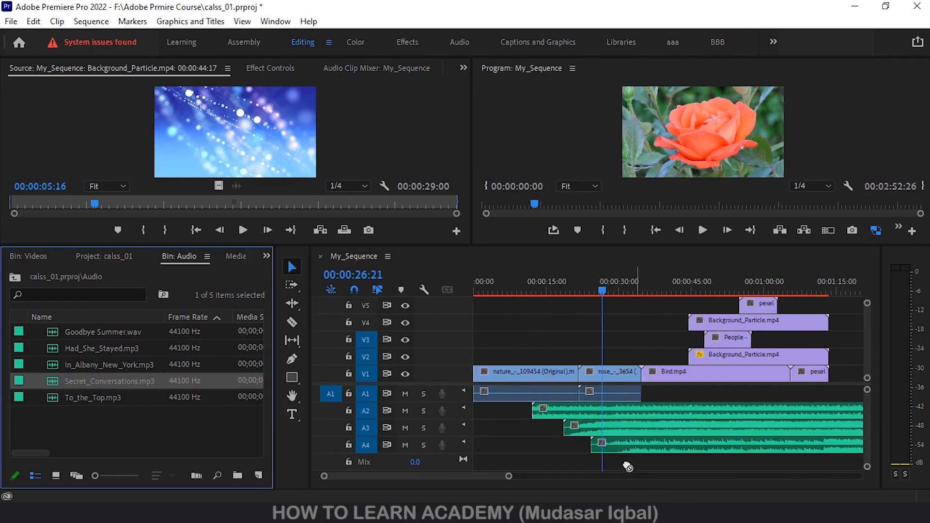
Step: Try adding an empty video track directly above V3
{"action": "left_click", "coordinate": [509, 444]}
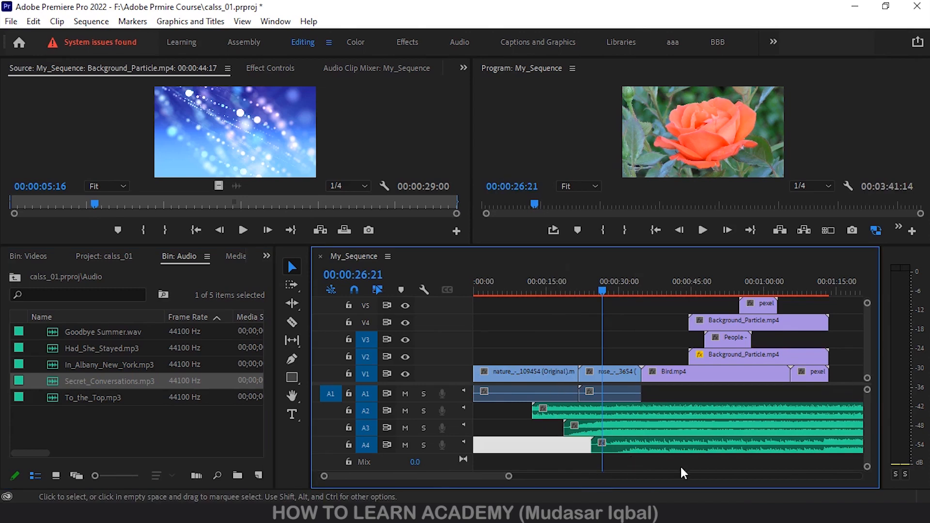
{"action": "left_click", "coordinate": [524, 343]}
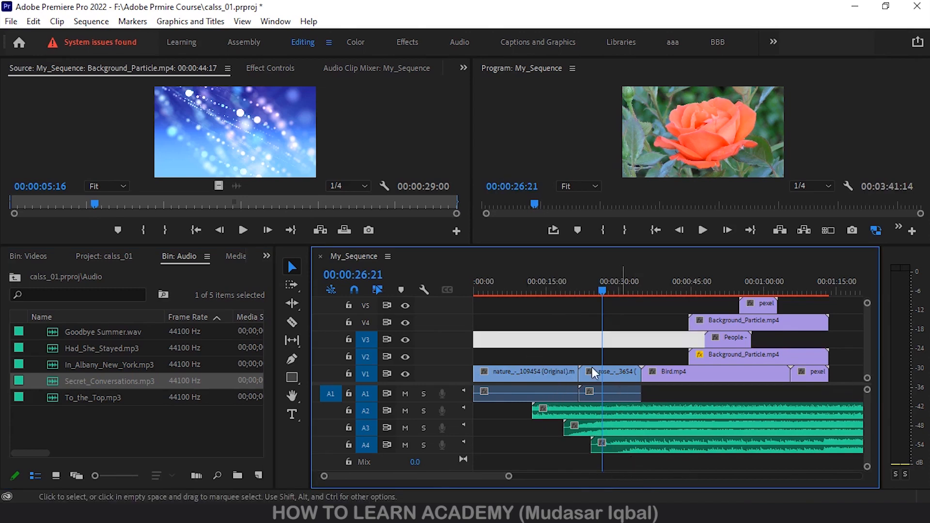
{"action": "right_click", "coordinate": [438, 345]}
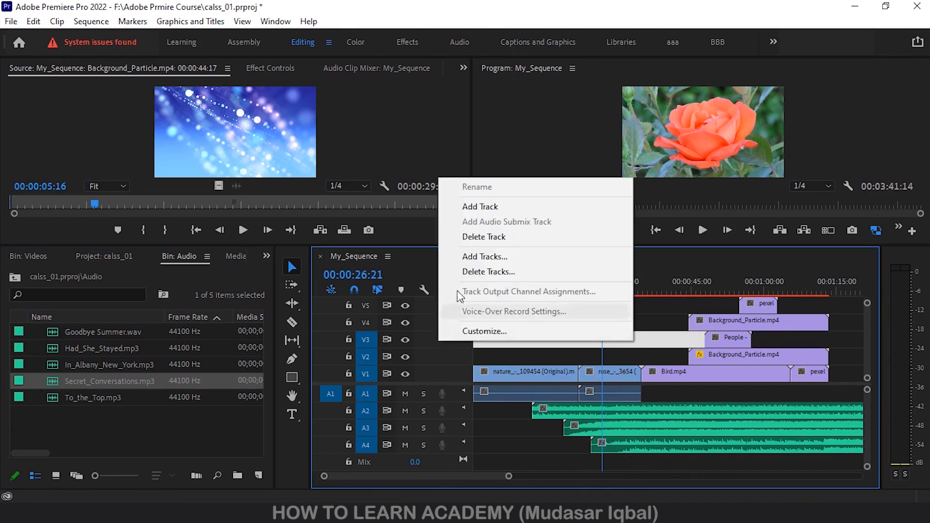
{"action": "left_click", "coordinate": [481, 203]}
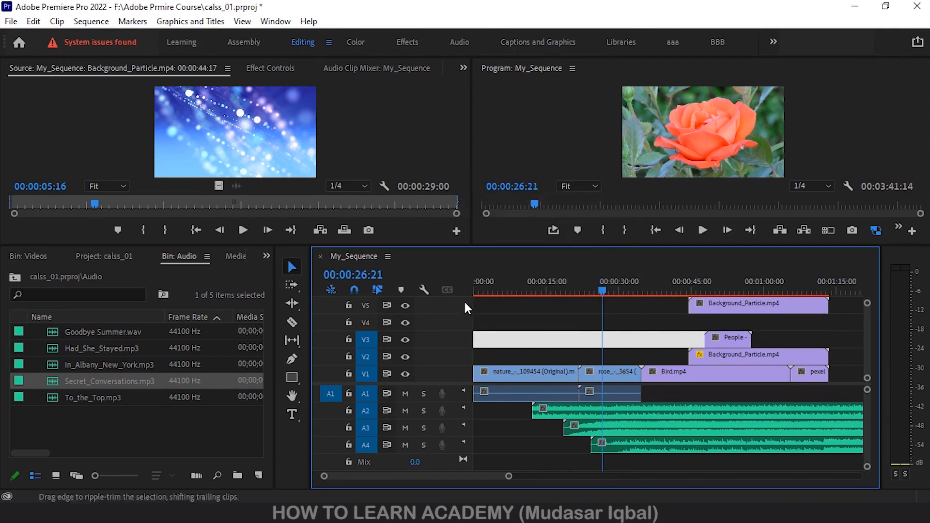
Step: Add an audio track below A2, target it, and place Secret_Conversations.mp3 on it starting at about 00:00:31:20
{"action": "right_click", "coordinate": [451, 411]}
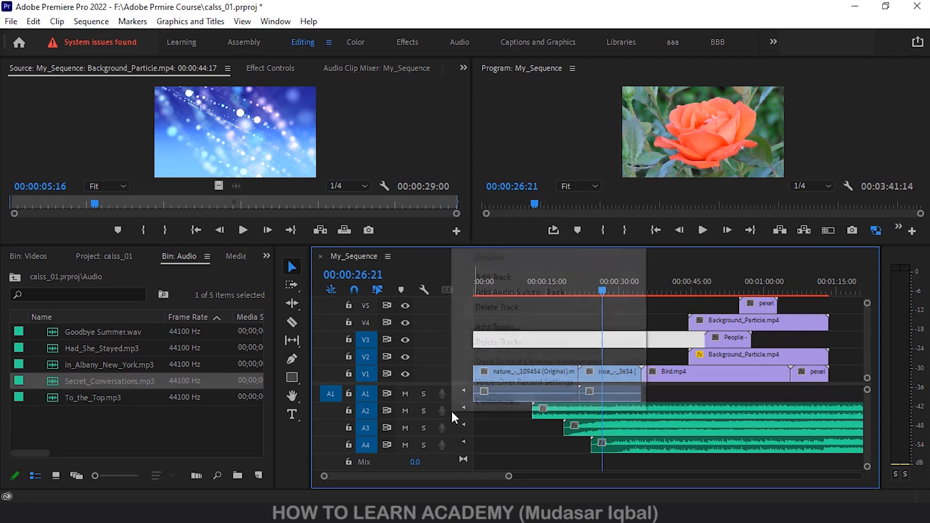
{"action": "left_click", "coordinate": [507, 277]}
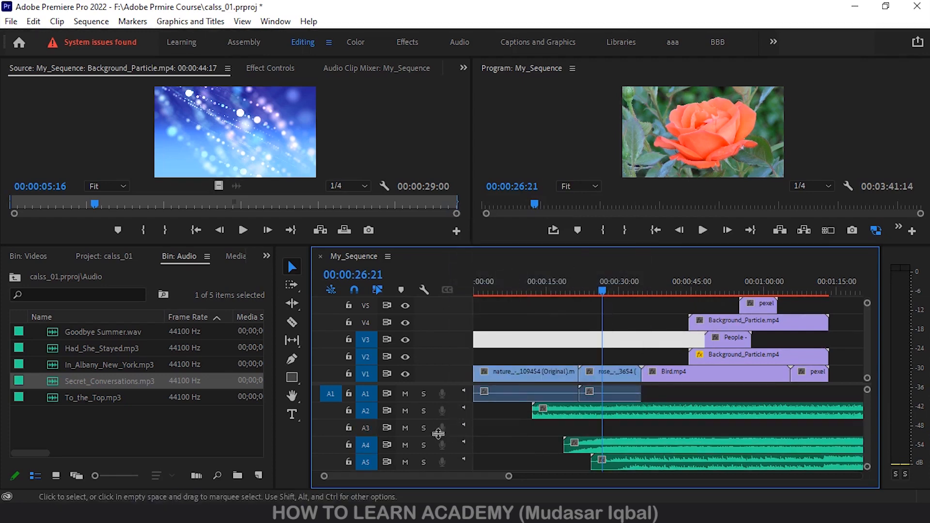
{"action": "left_click", "coordinate": [367, 426]}
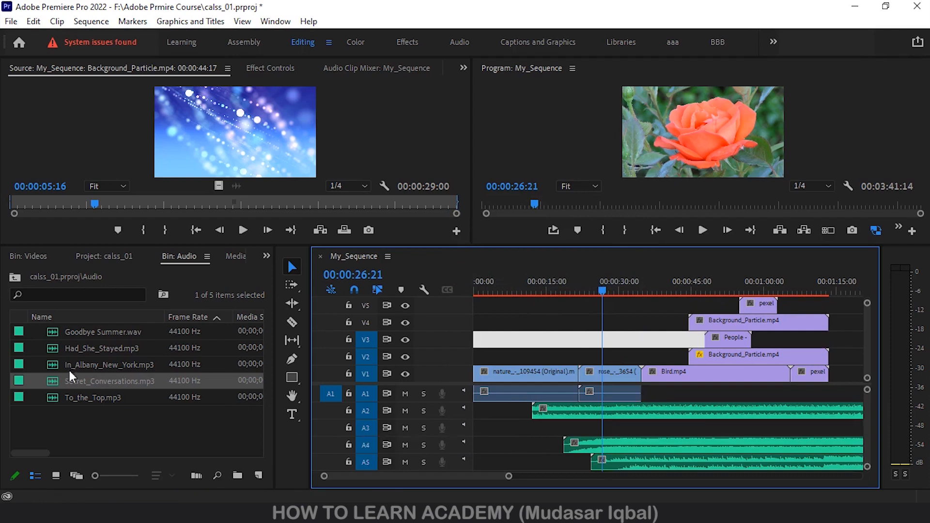
{"action": "left_click_drag", "start_coordinate": [72, 379], "coordinate": [630, 429]}
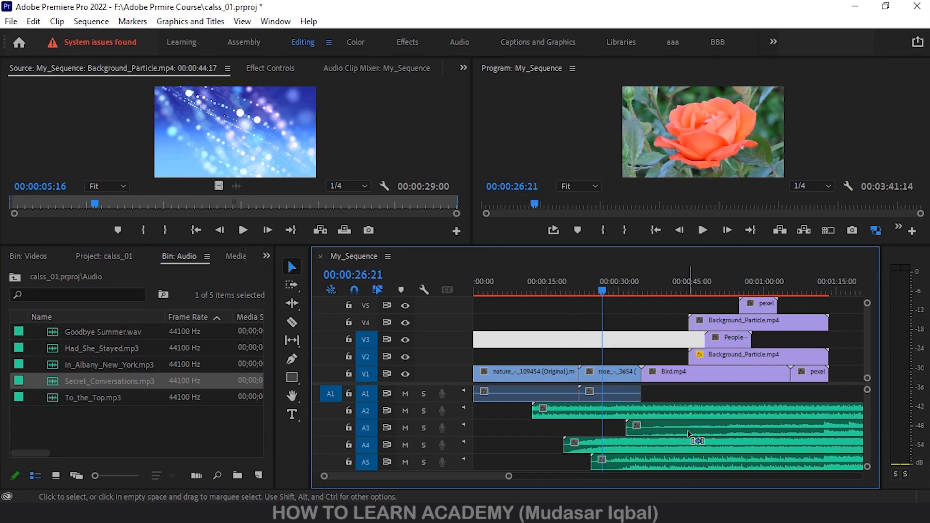
Step: Move up and down through the audio tracks repeatedly to examine the layers from A1 to A5 and the Mix track
{"action": "scroll", "coordinate": [687, 433], "scroll_direction": "down", "scroll_amount": 1}
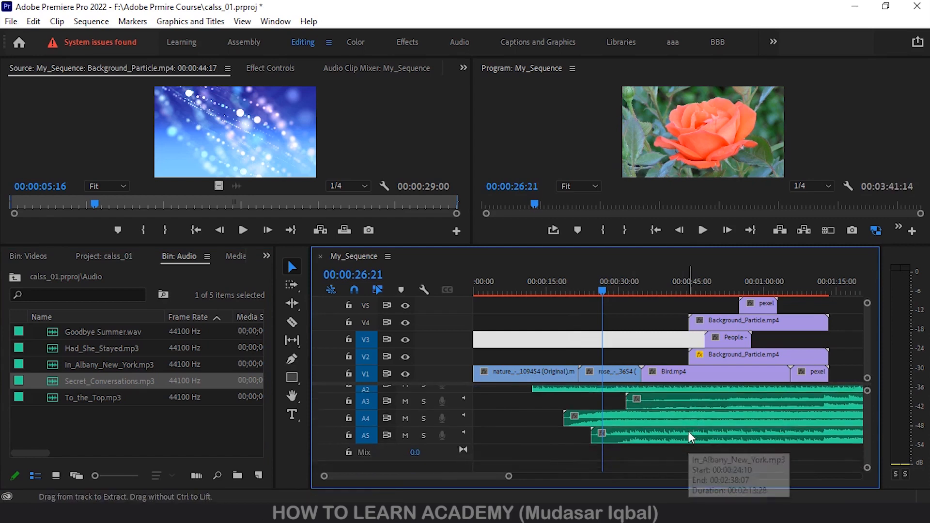
{"action": "scroll", "coordinate": [687, 432], "scroll_direction": "up", "scroll_amount": 1}
{"action": "scroll", "coordinate": [687, 432], "scroll_direction": "down", "scroll_amount": 1}
{"action": "scroll", "coordinate": [688, 433], "scroll_direction": "up", "scroll_amount": 1}
{"action": "scroll", "coordinate": [688, 432], "scroll_direction": "down", "scroll_amount": 1}
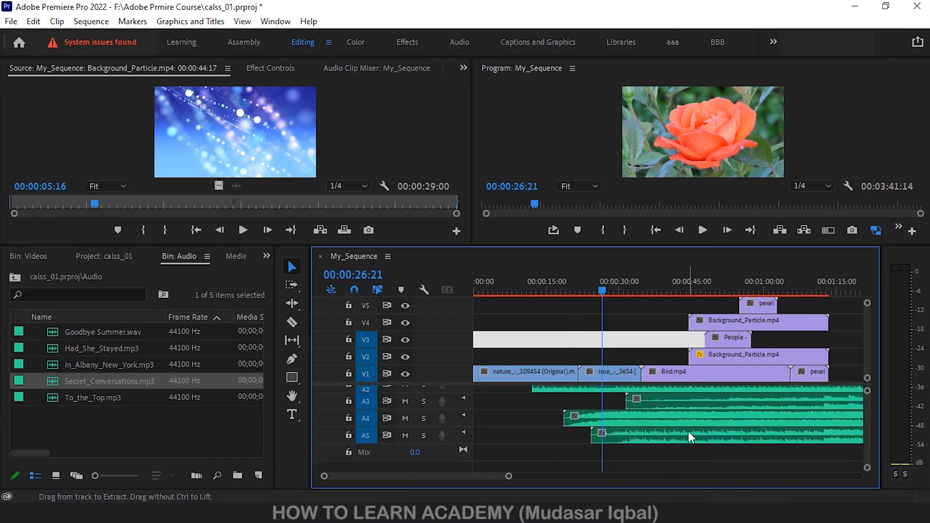
{"action": "scroll", "coordinate": [688, 431], "scroll_direction": "up", "scroll_amount": 1}
{"action": "scroll", "coordinate": [688, 431], "scroll_direction": "down", "scroll_amount": 1}
{"action": "scroll", "coordinate": [688, 431], "scroll_direction": "up", "scroll_amount": 1}
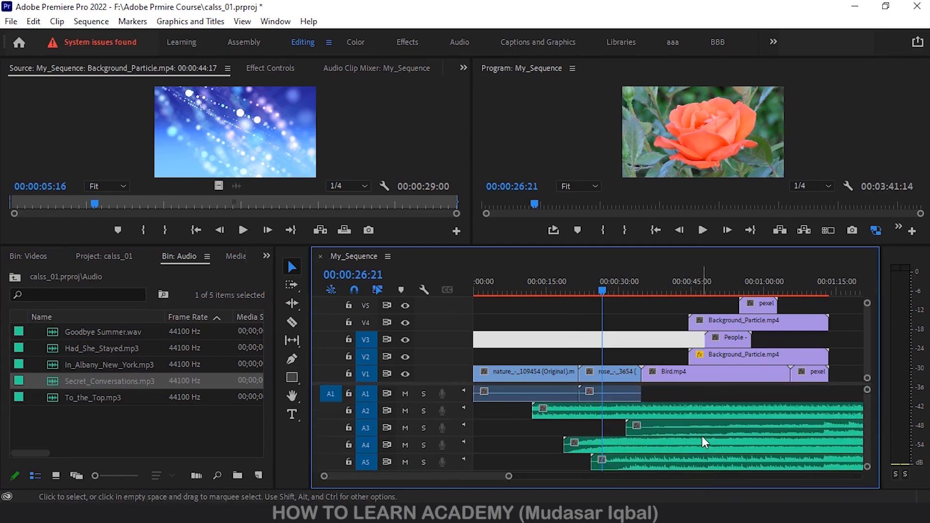
Step: Pan along the sequence and change the timeline zoom to examine the clips after the playhead and the wider time range
{"action": "scroll", "coordinate": [702, 435], "scroll_direction": "down", "scroll_amount": 5}
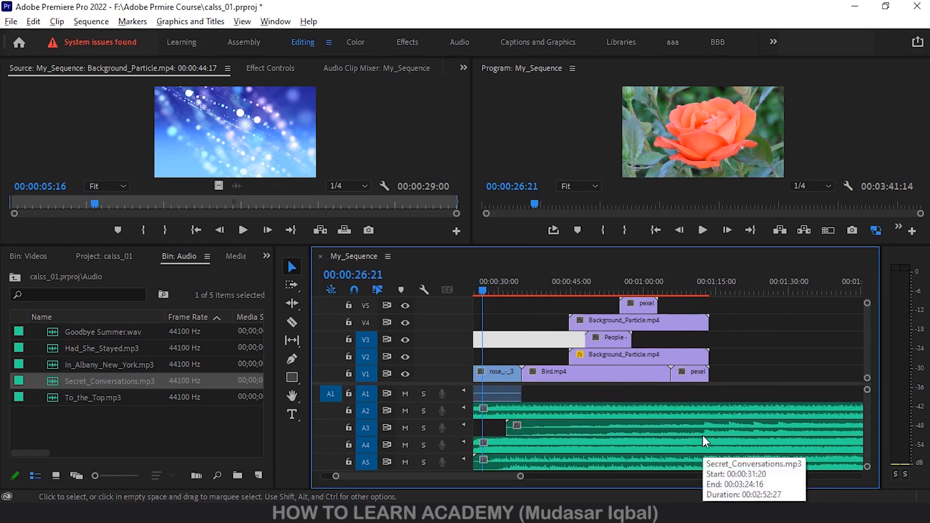
{"action": "scroll", "coordinate": [702, 435], "scroll_direction": "down", "scroll_amount": 1}
{"action": "scroll", "coordinate": [702, 435], "scroll_direction": "up", "scroll_amount": 3}
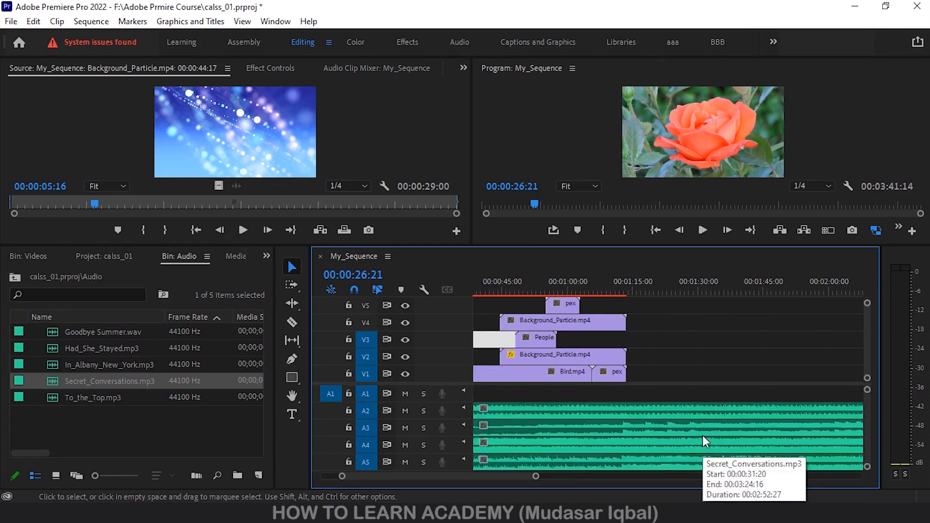
{"action": "scroll", "coordinate": [702, 435], "scroll_direction": "down", "scroll_amount": 3}
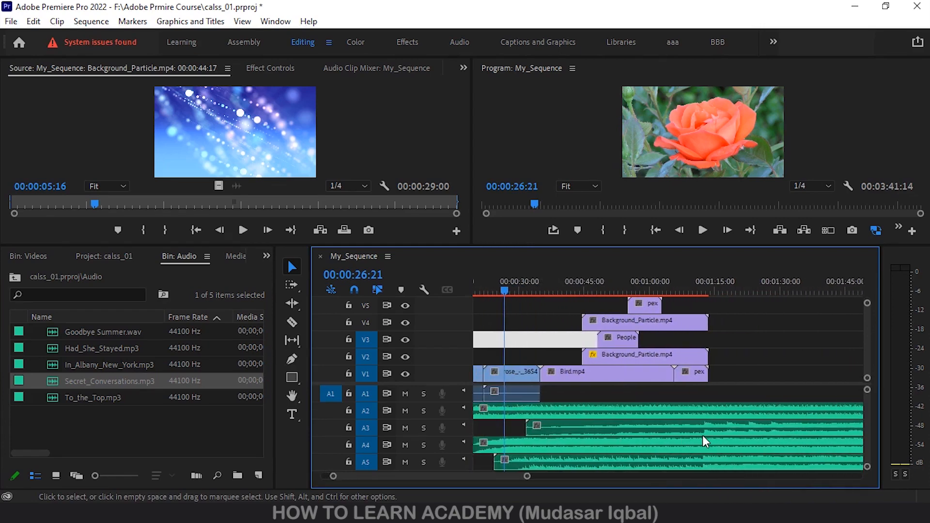
{"action": "scroll", "coordinate": [702, 435], "scroll_direction": "up", "scroll_amount": 1}
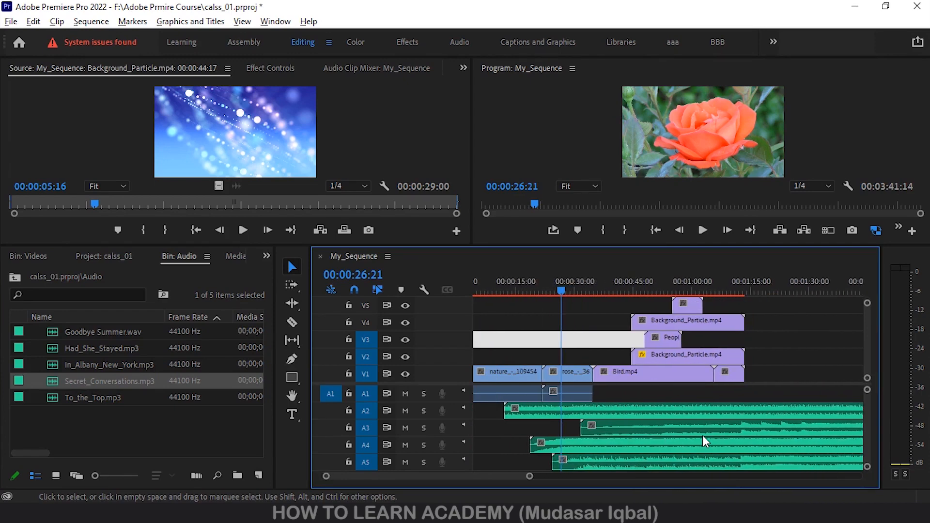
{"action": "scroll", "coordinate": [703, 435], "scroll_direction": "down", "scroll_amount": 2}
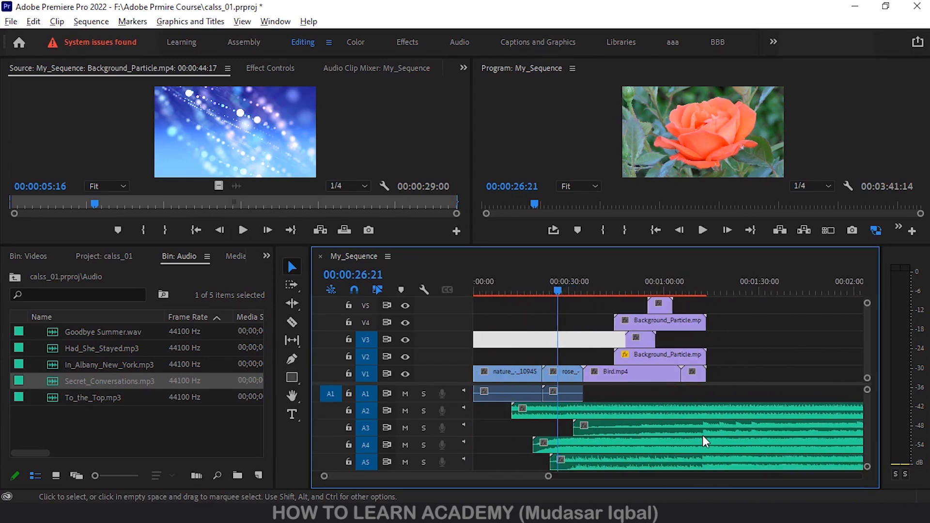
Step: Select the Secret_Conversations.mp3 clip on A3 and pan the sequence back and forth between its start and the last video clips
{"action": "left_click", "coordinate": [651, 424]}
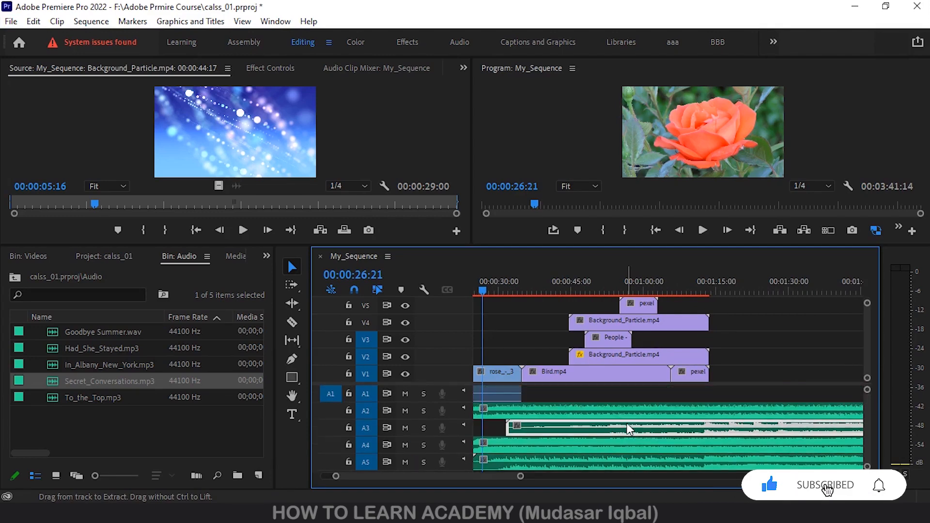
{"action": "scroll", "coordinate": [624, 350], "scroll_direction": "left", "scroll_amount": 5}
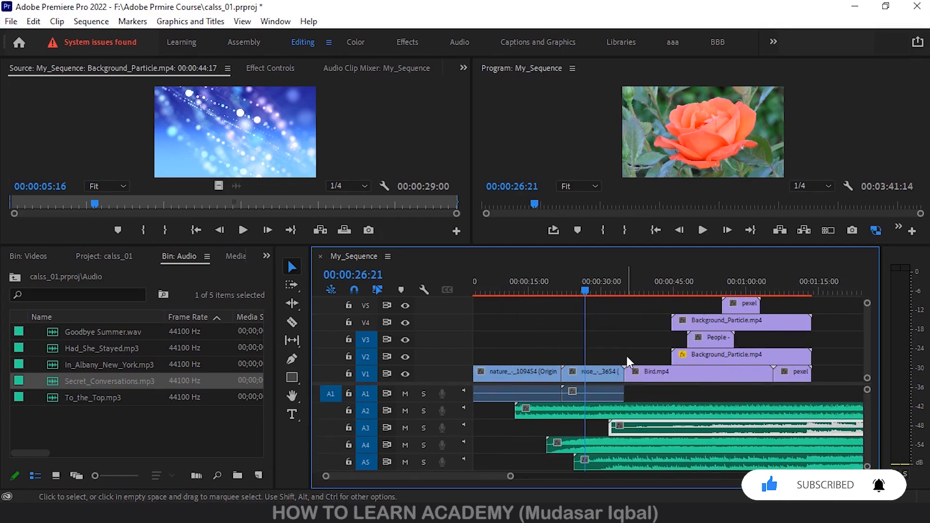
{"action": "scroll", "coordinate": [627, 356], "scroll_direction": "right", "scroll_amount": 6}
{"action": "scroll", "coordinate": [623, 335], "scroll_direction": "left", "scroll_amount": 1}
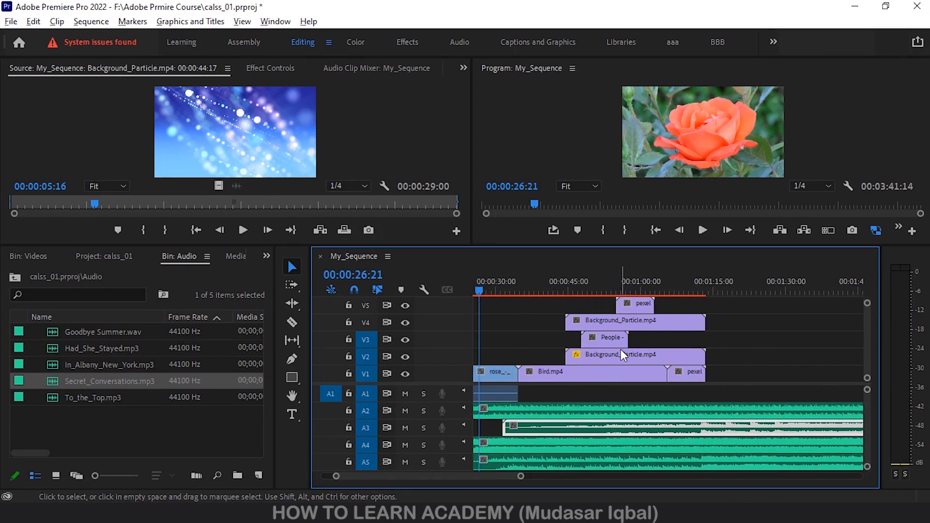
Step: Zoom the timeline in and out around the end of the video clips, finishing with an overview of the whole sequence
{"action": "scroll", "coordinate": [620, 349], "scroll_direction": "down", "scroll_amount": 2}
{"action": "scroll", "coordinate": [621, 350], "scroll_direction": "up", "scroll_amount": 3}
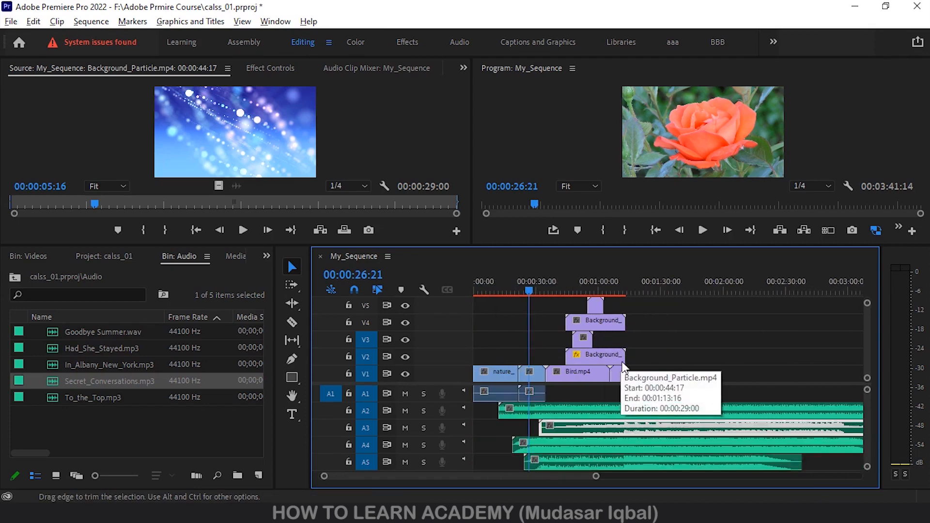
{"action": "scroll", "coordinate": [624, 372], "scroll_direction": "down", "scroll_amount": 2}
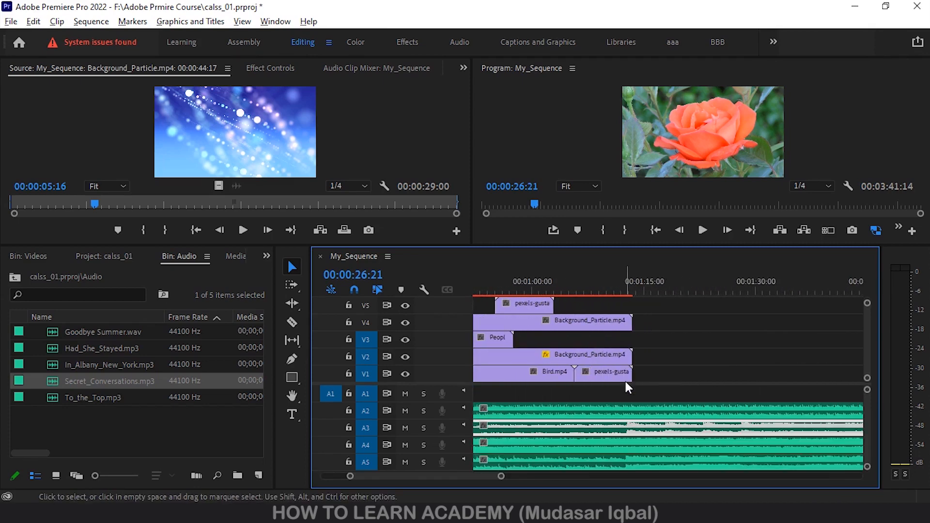
{"action": "scroll", "coordinate": [624, 382], "scroll_direction": "up", "scroll_amount": 3}
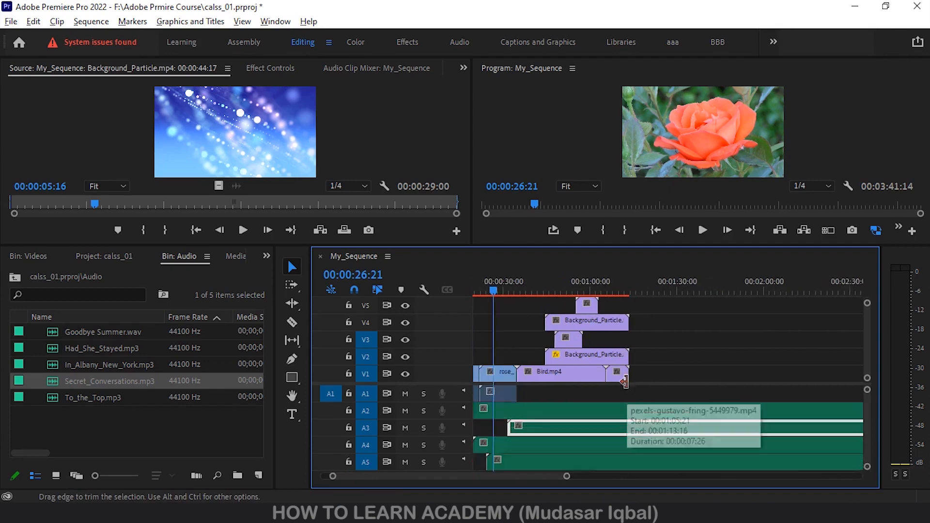
{"action": "scroll", "coordinate": [626, 380], "scroll_direction": "down", "scroll_amount": 3}
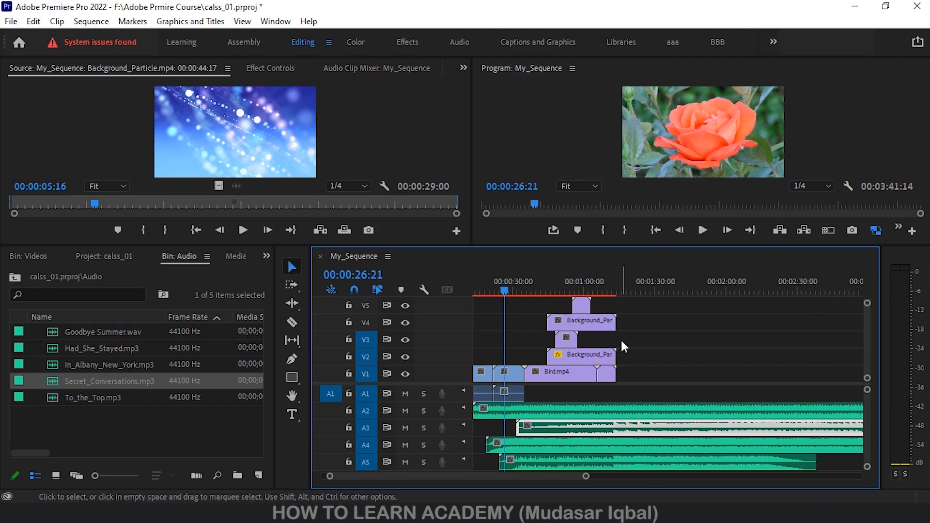
{"action": "scroll", "coordinate": [620, 338], "scroll_direction": "down", "scroll_amount": 2}
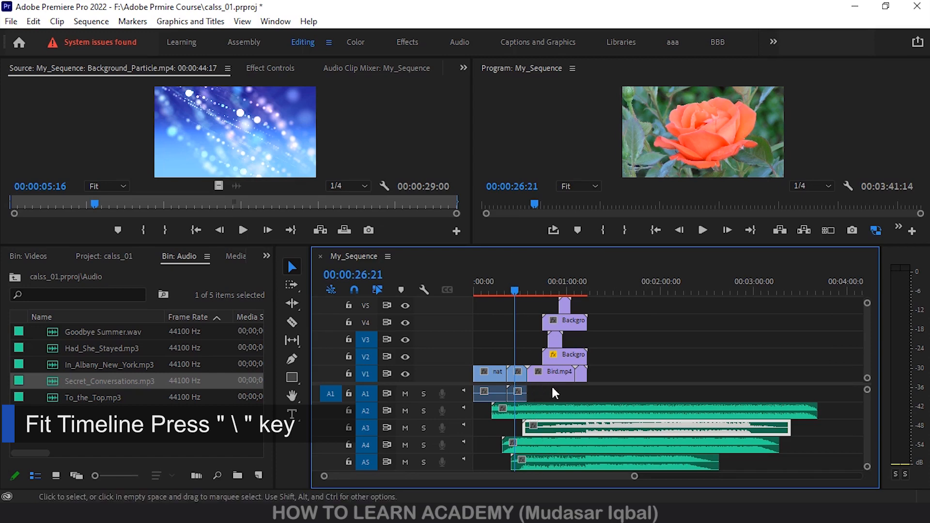
Step: Zoom in on the clips around 00:00:55:00, then fit the whole sequence back into the timeline
{"action": "scroll", "coordinate": [558, 408], "scroll_direction": "up", "scroll_amount": 5}
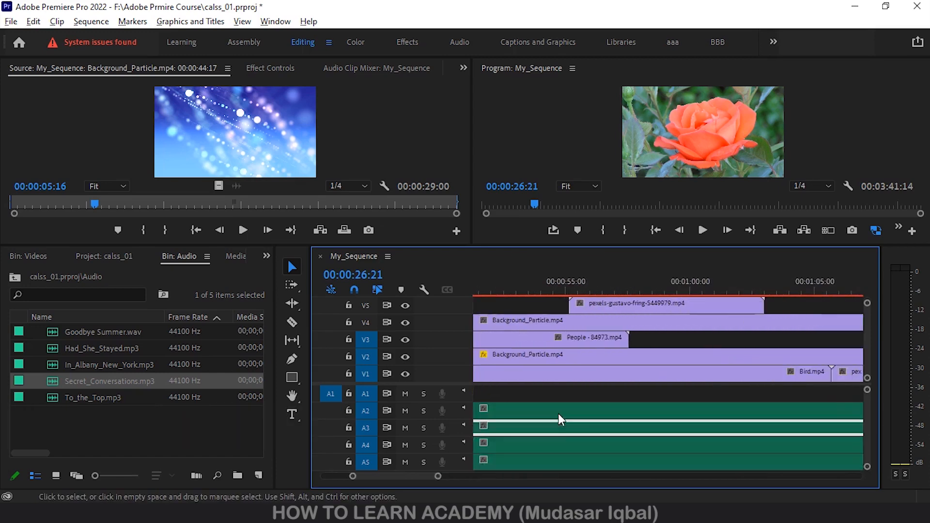
{"action": "scroll", "coordinate": [558, 413], "scroll_direction": "up", "scroll_amount": 2}
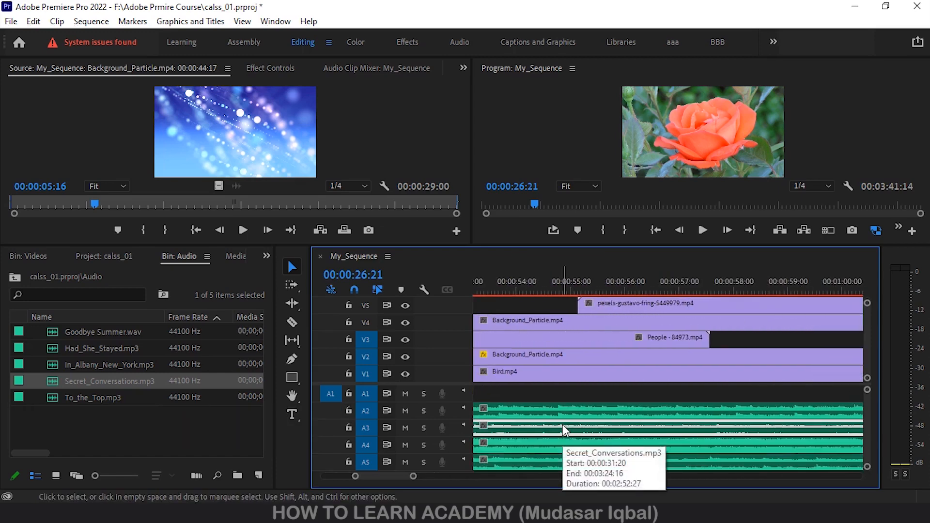
{"action": "key", "text": "backslash"}
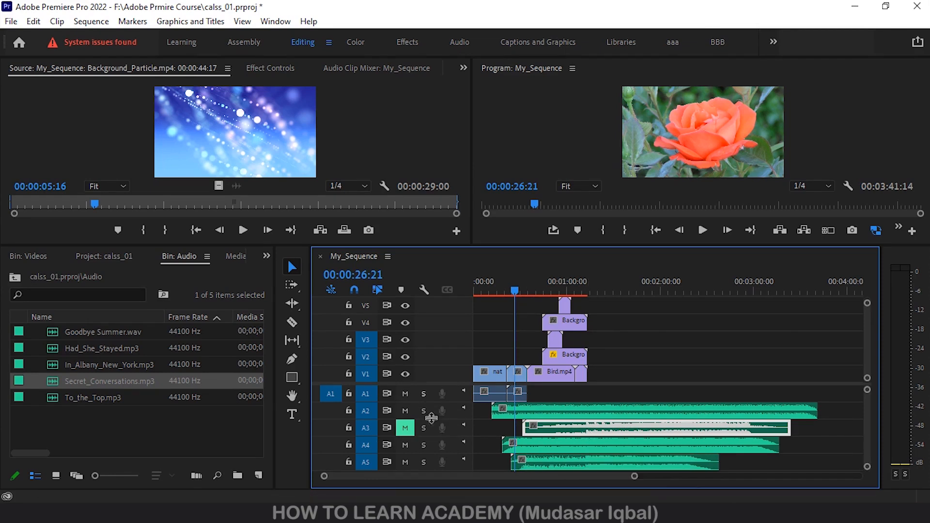
Step: Clear the mute on A3, solo that track, and mute all the audio tracks from A1 to A5
{"action": "left_click", "coordinate": [406, 427]}
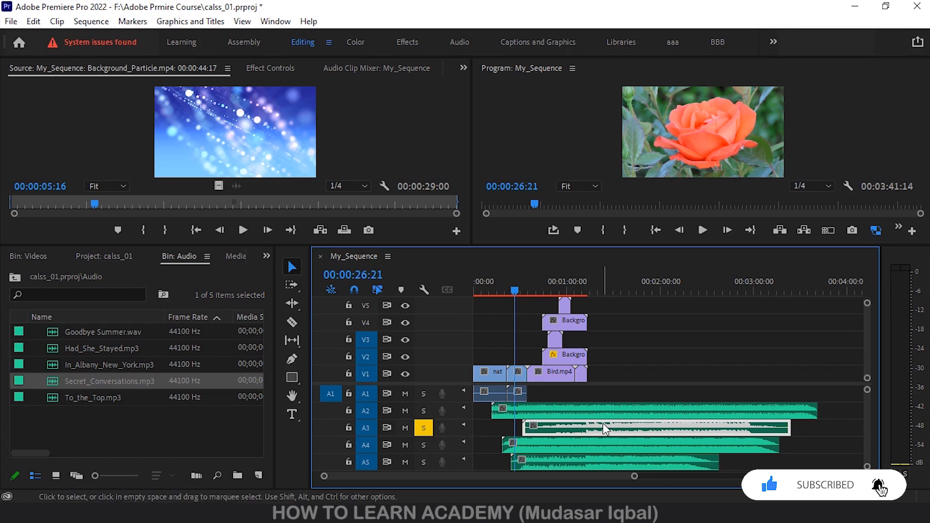
{"action": "left_click", "coordinate": [405, 394]}
{"action": "left_click", "coordinate": [406, 406]}
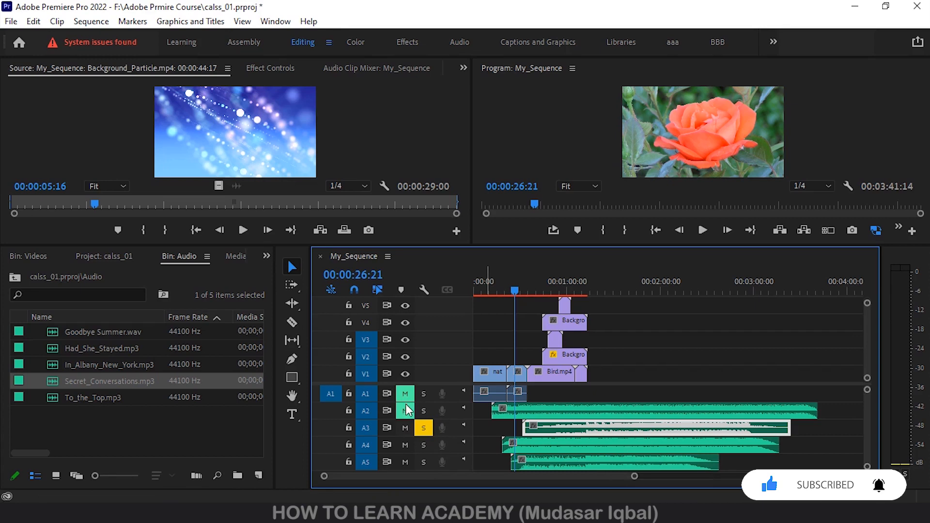
{"action": "left_click", "coordinate": [405, 429]}
{"action": "left_click", "coordinate": [405, 447]}
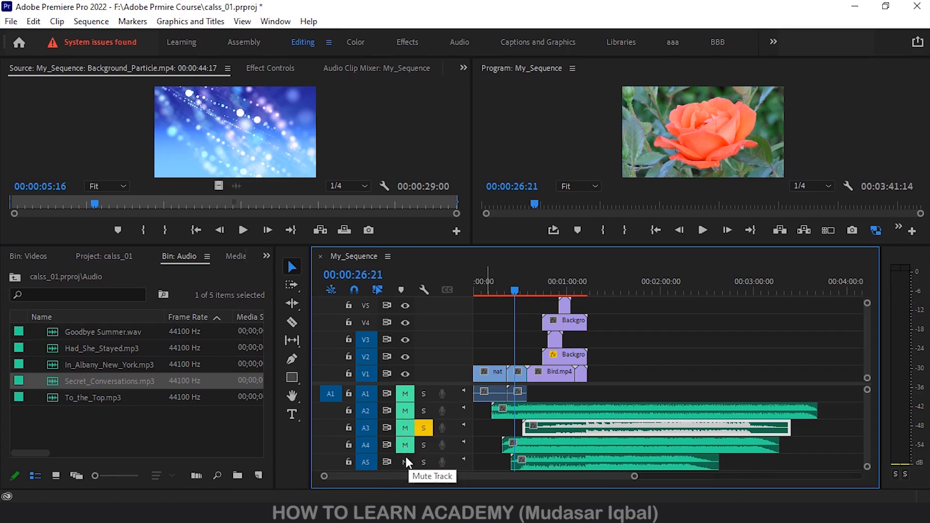
{"action": "left_click", "coordinate": [405, 458]}
Step: Unmute all the audio tracks and turn off solo on A3 and A2
{"action": "left_click", "coordinate": [405, 462]}
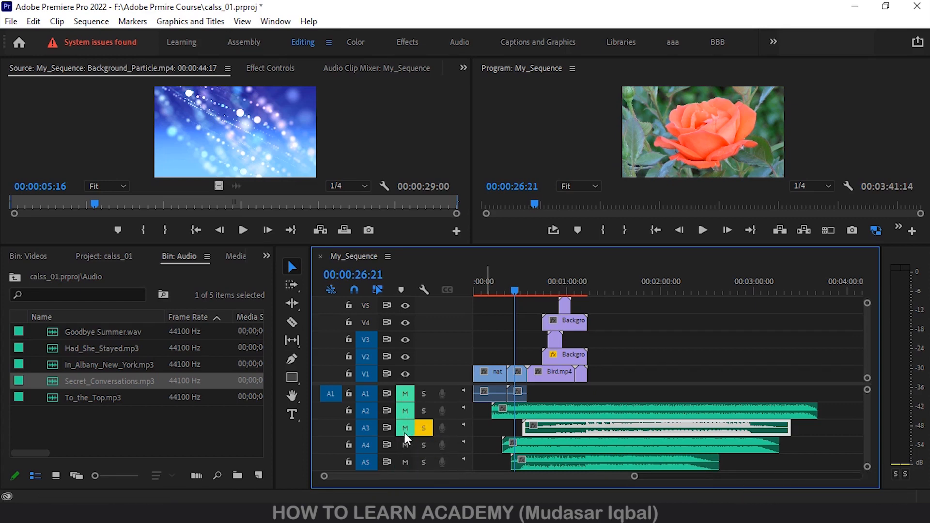
{"action": "left_click", "coordinate": [405, 429]}
{"action": "left_click", "coordinate": [406, 410]}
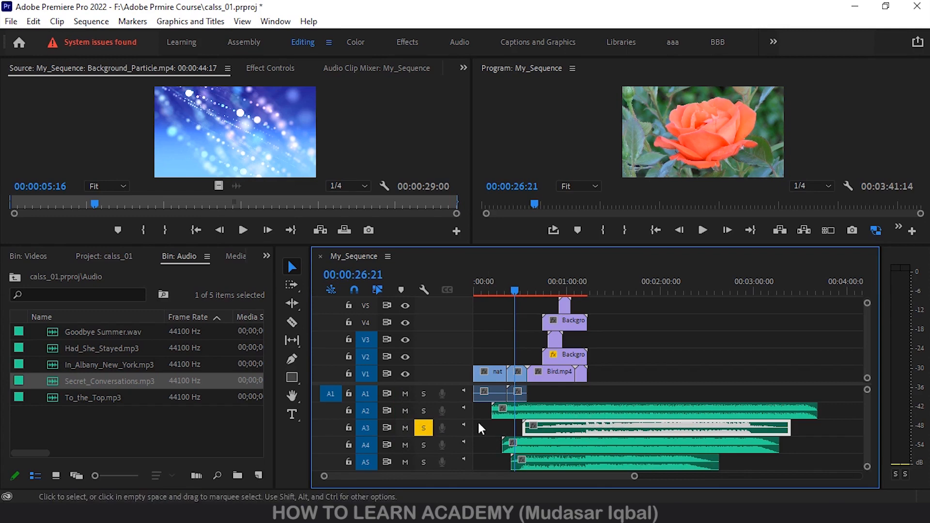
{"action": "left_click", "coordinate": [425, 426]}
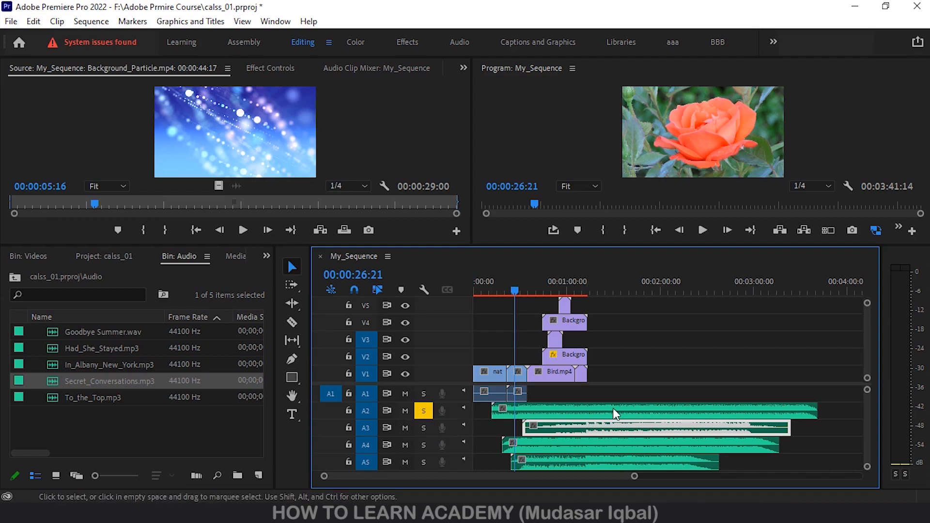
{"action": "left_click", "coordinate": [423, 411]}
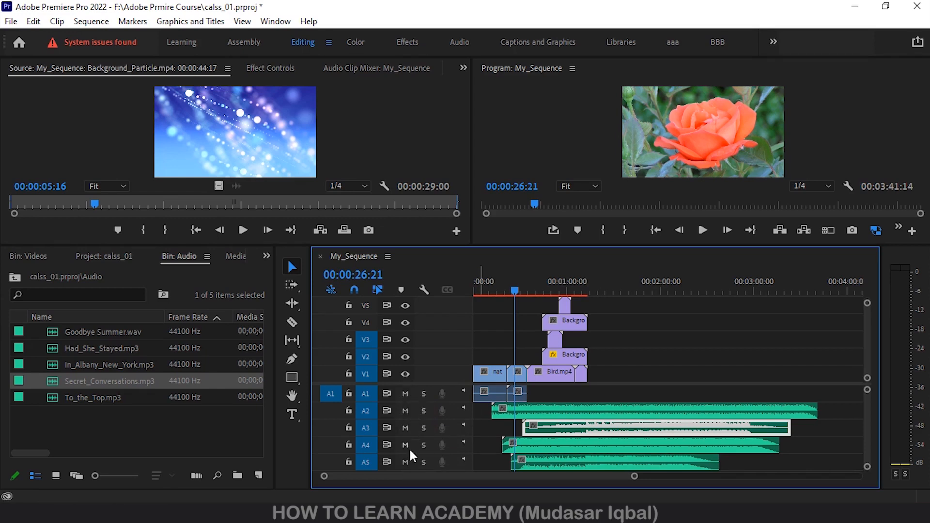
Step: Delete the four music clips on audio tracks A2, A3, A4 and A5
{"action": "left_click", "coordinate": [785, 412]}
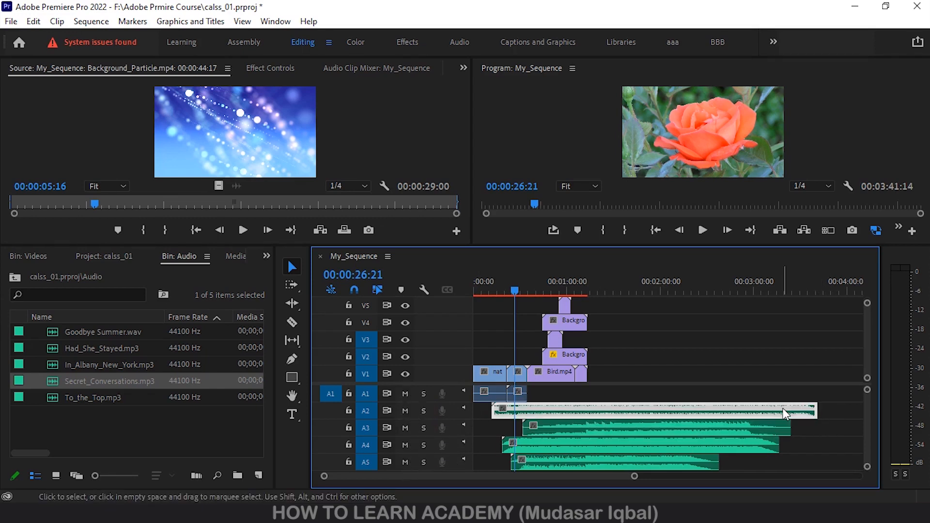
{"action": "key", "text": "Delete"}
{"action": "left_click", "coordinate": [654, 429]}
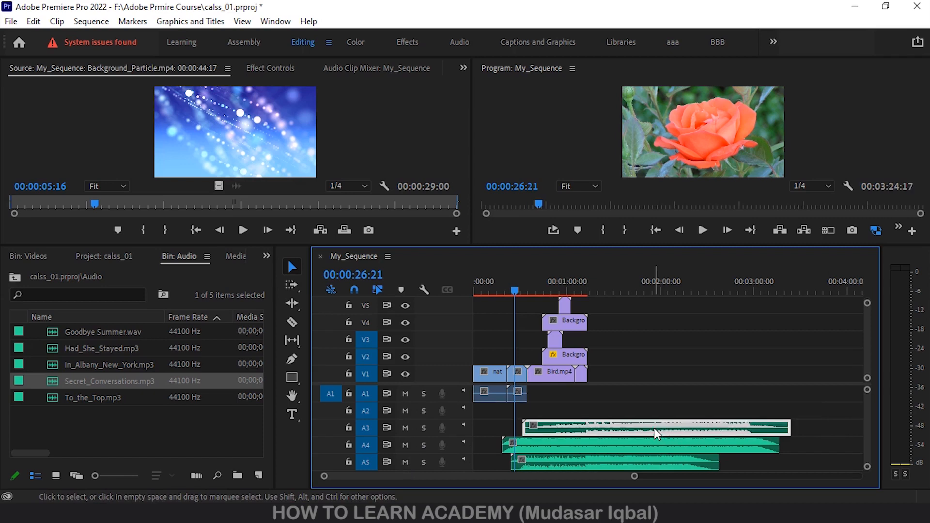
{"action": "key", "text": "Delete"}
{"action": "left_click", "coordinate": [649, 446]}
{"action": "key", "text": "Delete"}
{"action": "left_click", "coordinate": [609, 462]}
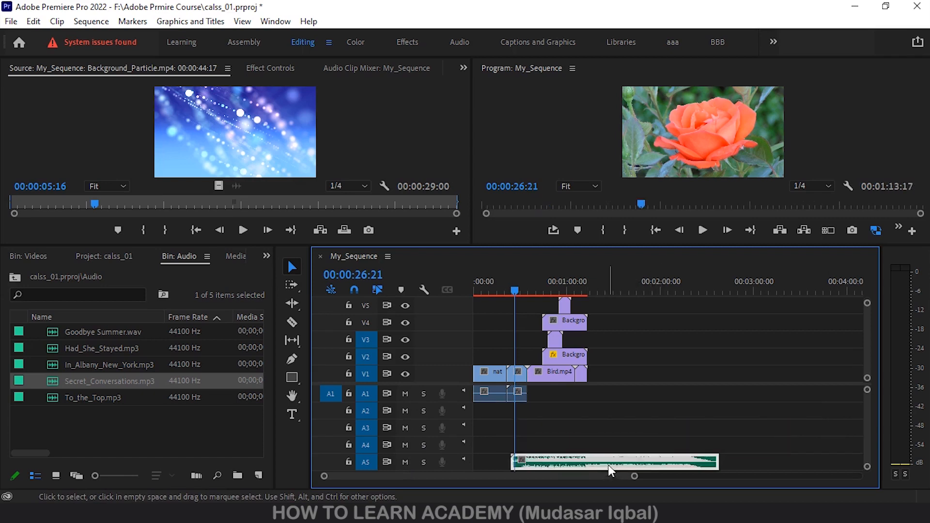
{"action": "key", "text": "Delete"}
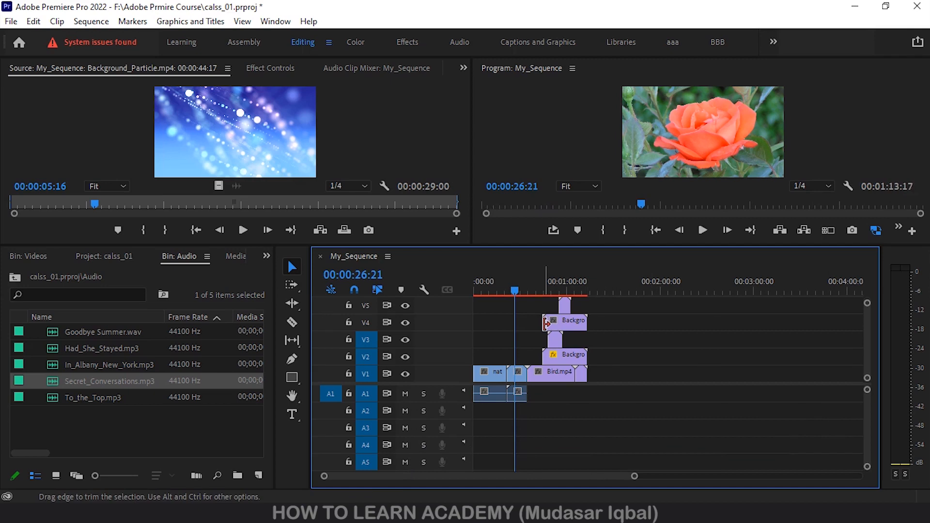
Step: Fit the remaining clips in the timeline, select the nature clip on V1 and make track V1 taller
{"action": "scroll", "coordinate": [538, 323], "scroll_direction": "up", "scroll_amount": 1}
{"action": "scroll", "coordinate": [539, 324], "scroll_direction": "up", "scroll_amount": 1}
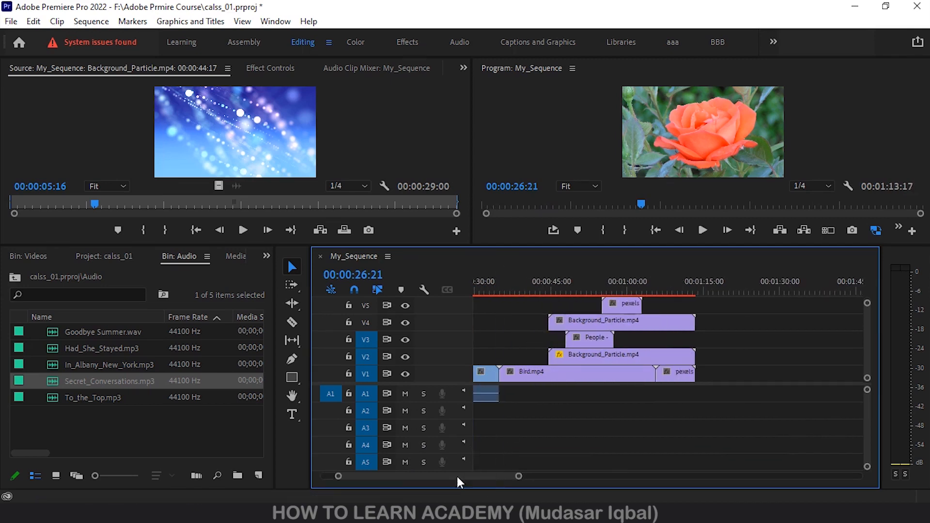
{"action": "key", "text": "backslash"}
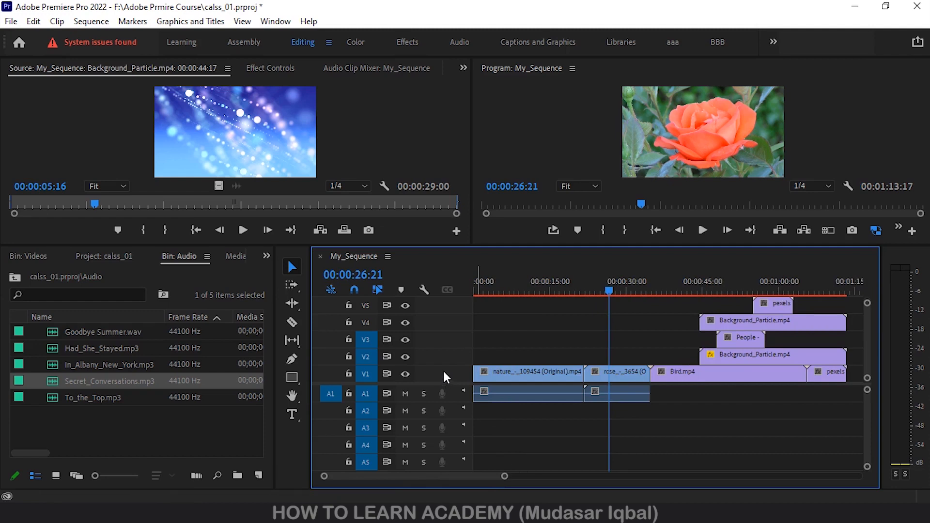
{"action": "left_click", "coordinate": [507, 371]}
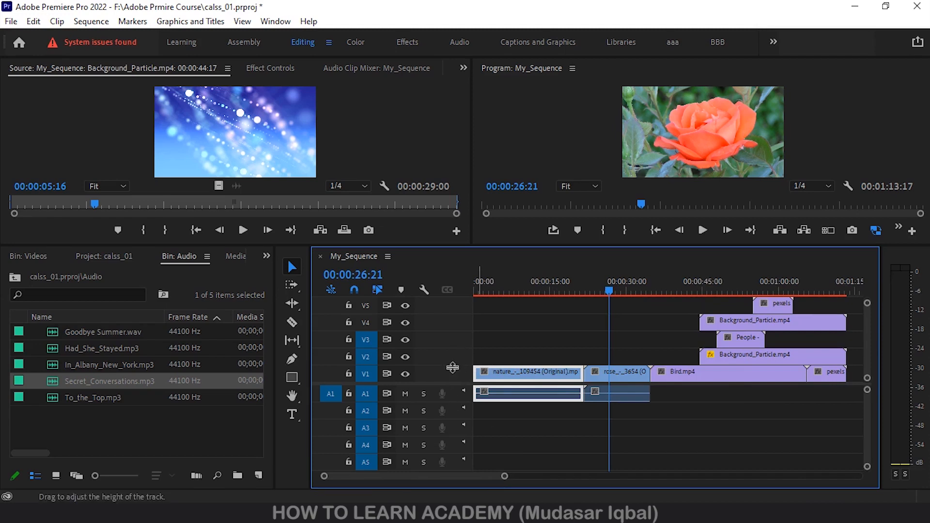
{"action": "left_click_drag", "start_coordinate": [451, 368], "coordinate": [454, 348]}
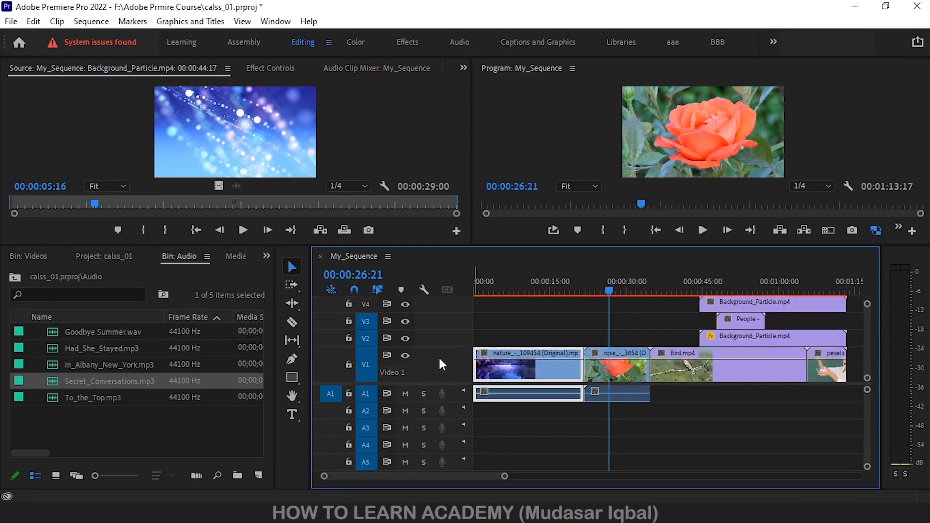
Step: Shrink and enlarge tracks V1 and V2 individually, leaving V1 minimized and V2 slightly taller
{"action": "scroll", "coordinate": [439, 359], "scroll_direction": "down", "scroll_amount": 3}
{"action": "scroll", "coordinate": [442, 365], "scroll_direction": "up", "scroll_amount": 3}
{"action": "scroll", "coordinate": [442, 365], "scroll_direction": "down", "scroll_amount": 4}
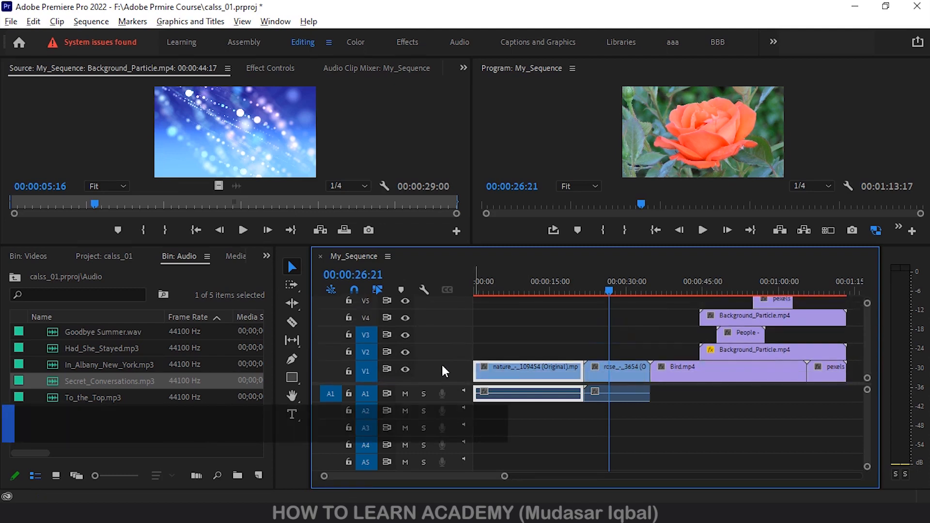
{"action": "scroll", "coordinate": [442, 365], "scroll_direction": "down", "scroll_amount": 1}
{"action": "scroll", "coordinate": [441, 366], "scroll_direction": "up", "scroll_amount": 3}
{"action": "scroll", "coordinate": [441, 366], "scroll_direction": "down", "scroll_amount": 3}
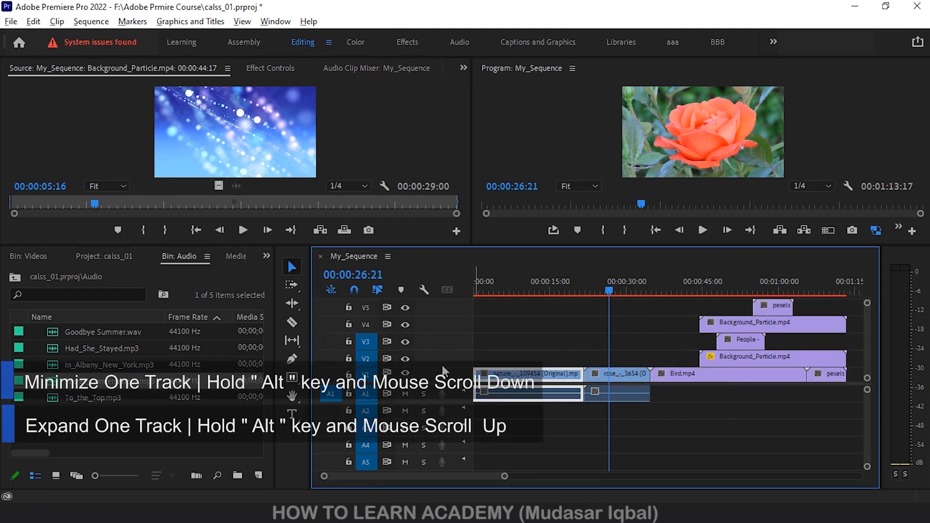
{"action": "scroll", "coordinate": [442, 369], "scroll_direction": "up", "scroll_amount": 2}
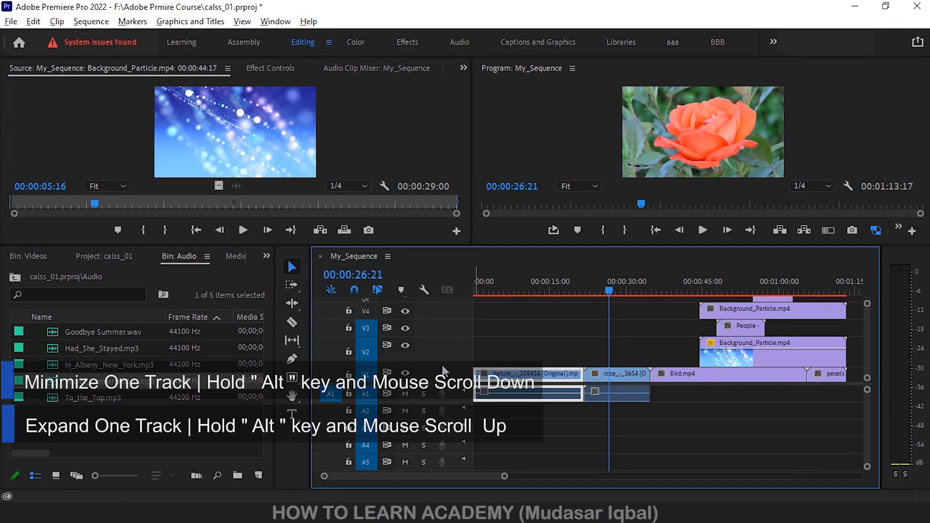
{"action": "scroll", "coordinate": [448, 347], "scroll_direction": "down", "scroll_amount": 2}
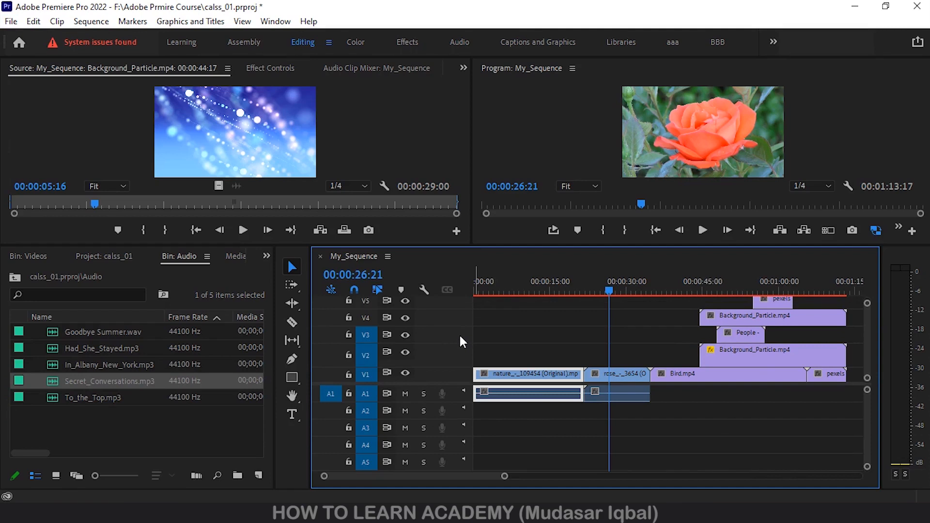
Step: Expand video tracks V3 and V2 until their thumbnails show, and expand audio track A1
{"action": "scroll", "coordinate": [458, 334], "scroll_direction": "up", "scroll_amount": 3}
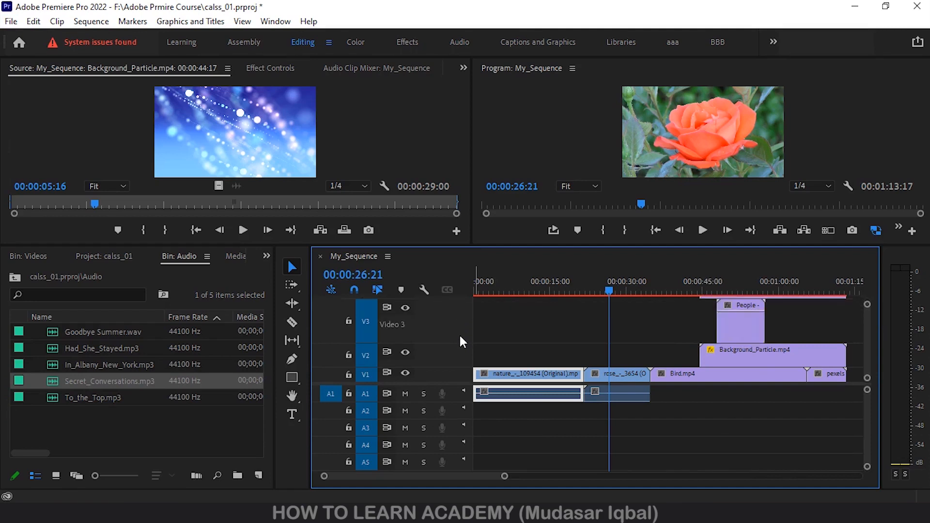
{"action": "scroll", "coordinate": [441, 325], "scroll_direction": "up", "scroll_amount": 2}
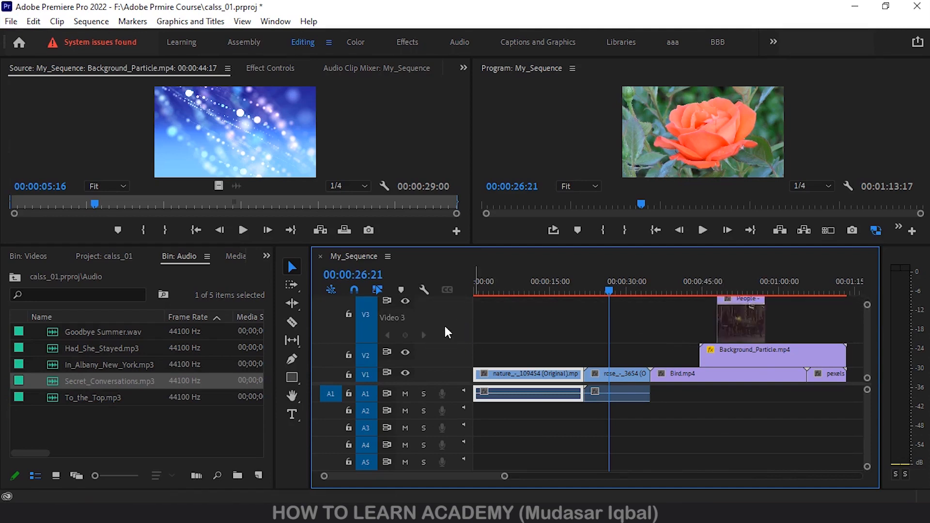
{"action": "scroll", "coordinate": [444, 326], "scroll_direction": "down", "scroll_amount": 2}
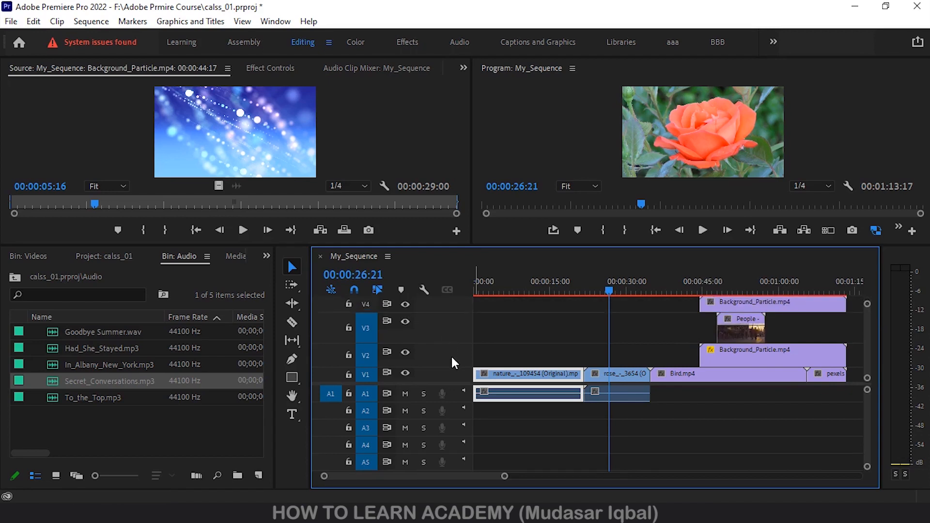
{"action": "scroll", "coordinate": [452, 358], "scroll_direction": "up", "scroll_amount": 2}
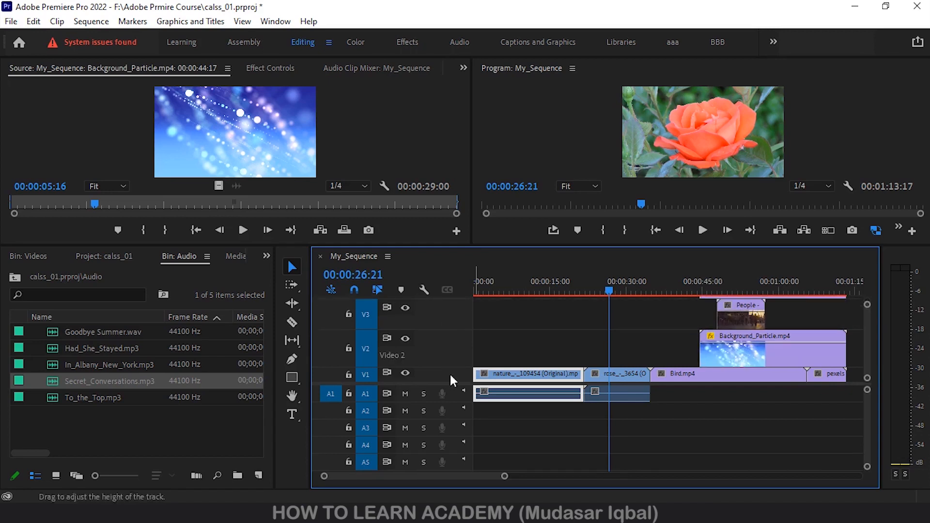
{"action": "scroll", "coordinate": [460, 392], "scroll_direction": "up", "scroll_amount": 3}
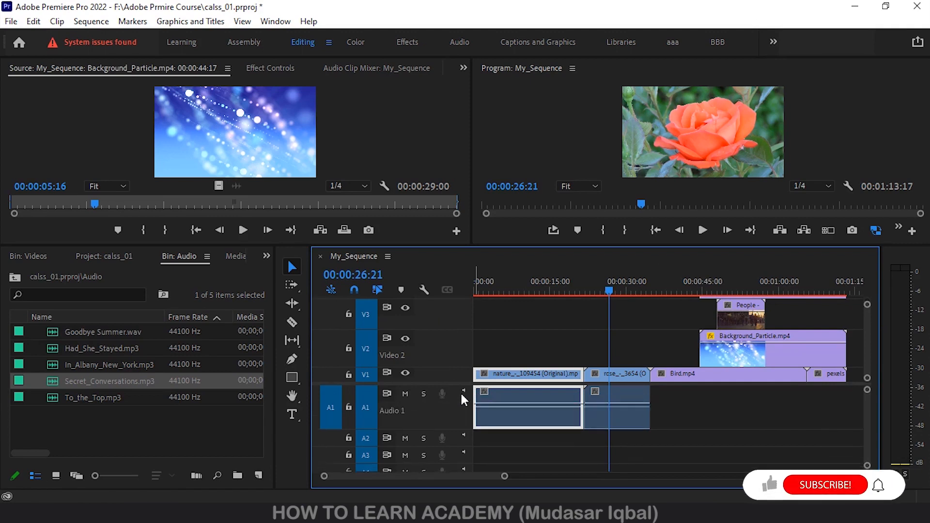
{"action": "scroll", "coordinate": [458, 373], "scroll_direction": "up", "scroll_amount": 3}
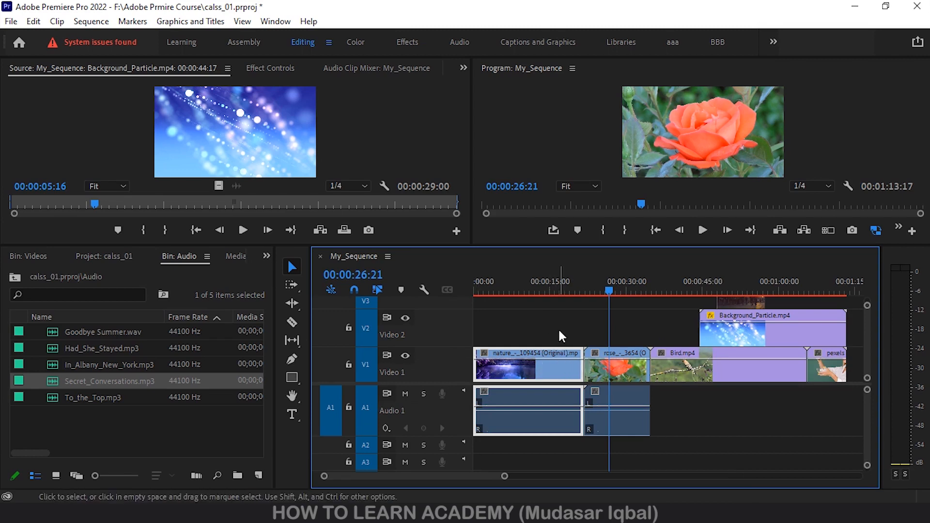
Step: Minimize all video tracks together, enlarge them all once more, and shrink them back to a compact height
{"action": "scroll", "coordinate": [560, 332], "scroll_direction": "right", "scroll_amount": 3}
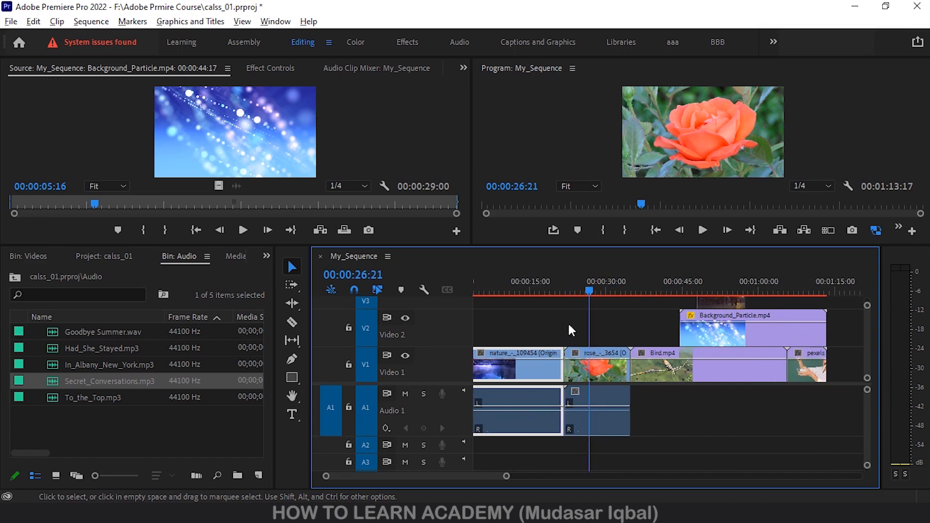
{"action": "key", "text": "minus"}
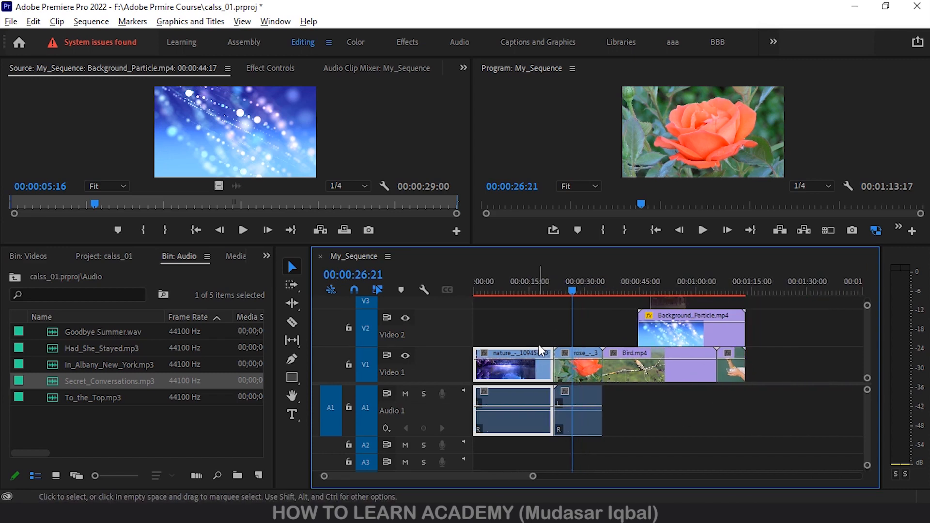
{"action": "key", "text": "alt"}
{"action": "scroll", "coordinate": [517, 326], "scroll_direction": "down", "scroll_amount": 2}
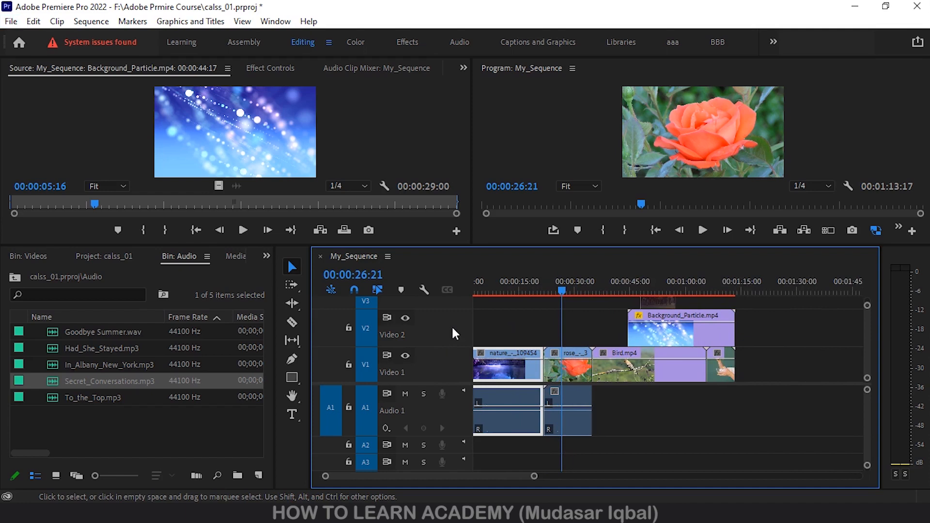
{"action": "key", "text": "ctrl+minus"}
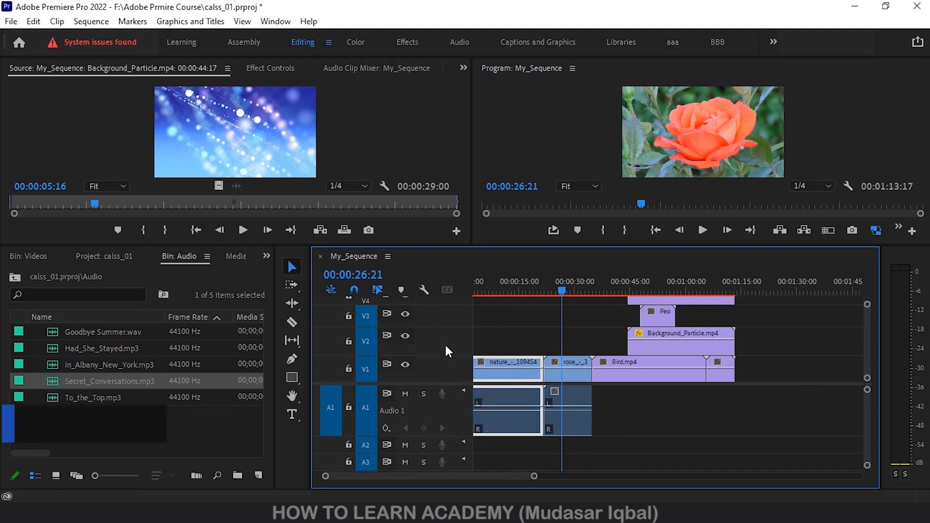
{"action": "scroll", "coordinate": [446, 345], "scroll_direction": "down", "scroll_amount": 2}
{"action": "scroll", "coordinate": [445, 343], "scroll_direction": "down", "scroll_amount": 4}
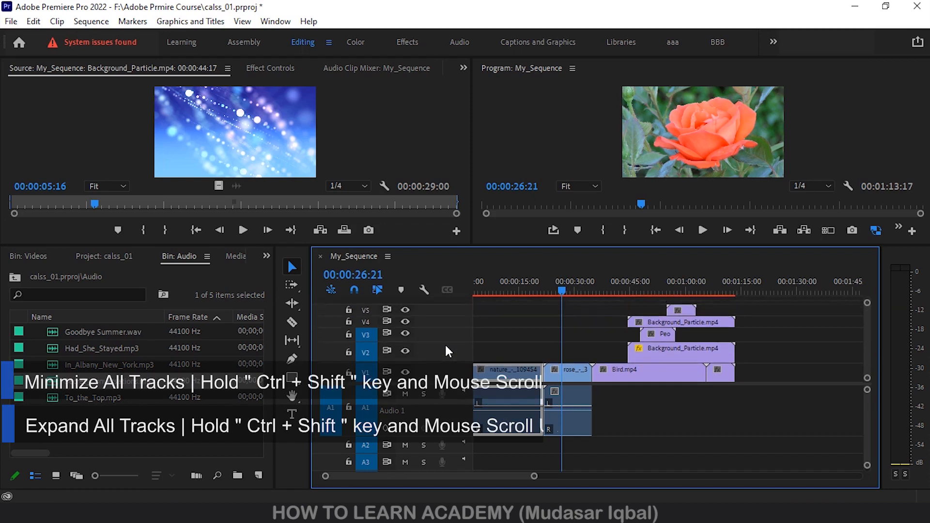
{"action": "scroll", "coordinate": [445, 343], "scroll_direction": "up", "scroll_amount": 4}
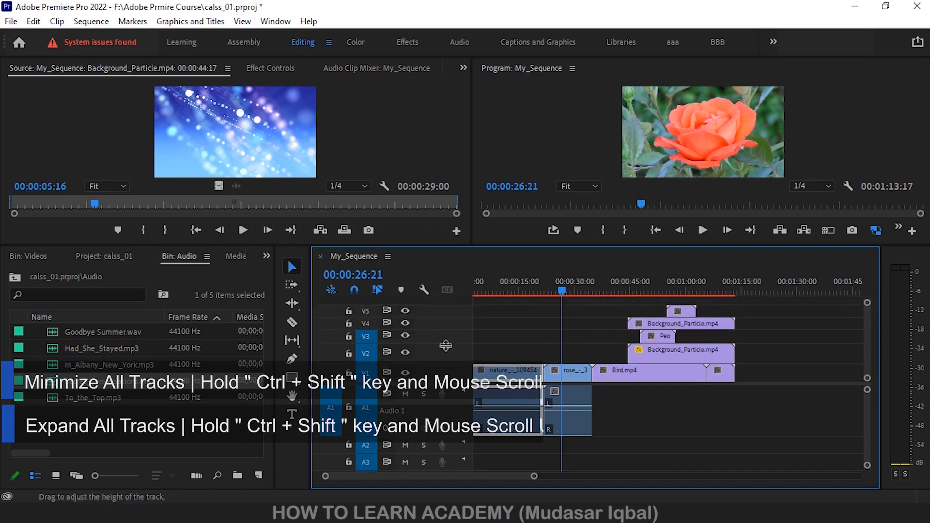
{"action": "scroll", "coordinate": [444, 343], "scroll_direction": "down", "scroll_amount": 3}
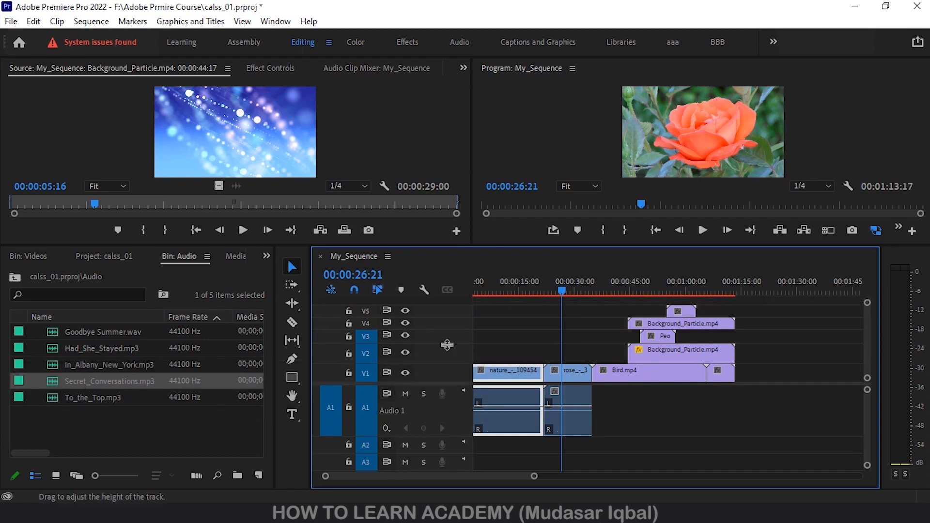
Step: Enlarge all video tracks together until the clip thumbnails show on V1 and V2
{"action": "scroll", "coordinate": [446, 347], "scroll_direction": "up", "scroll_amount": 3}
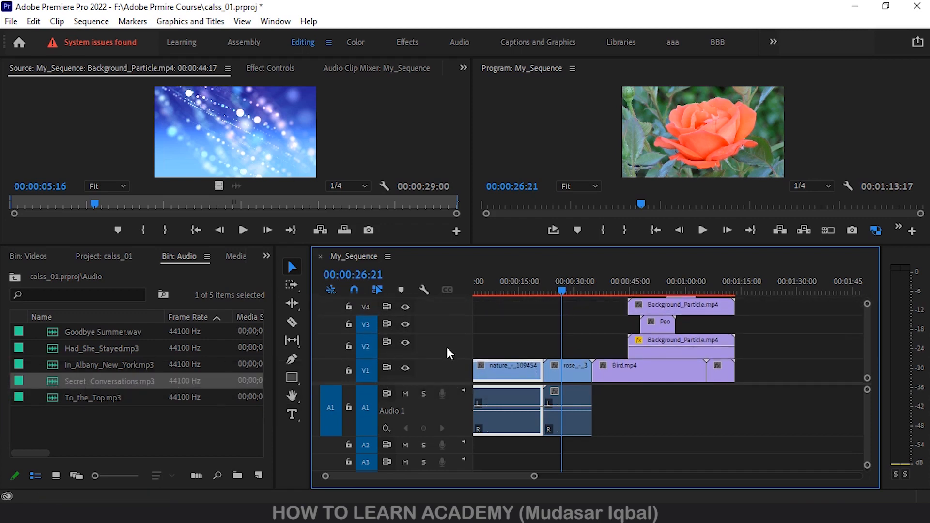
{"action": "scroll", "coordinate": [445, 348], "scroll_direction": "up", "scroll_amount": 4}
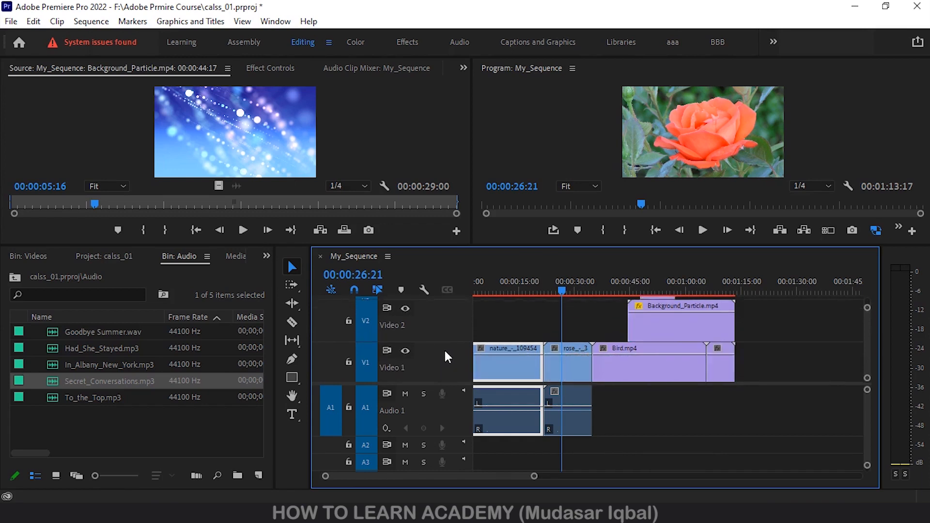
{"action": "scroll", "coordinate": [445, 351], "scroll_direction": "down", "scroll_amount": 1}
Step: Examine the Add Tracks options for video and audio tracks and the track commands, adding no tracks
{"action": "right_click", "coordinate": [445, 332]}
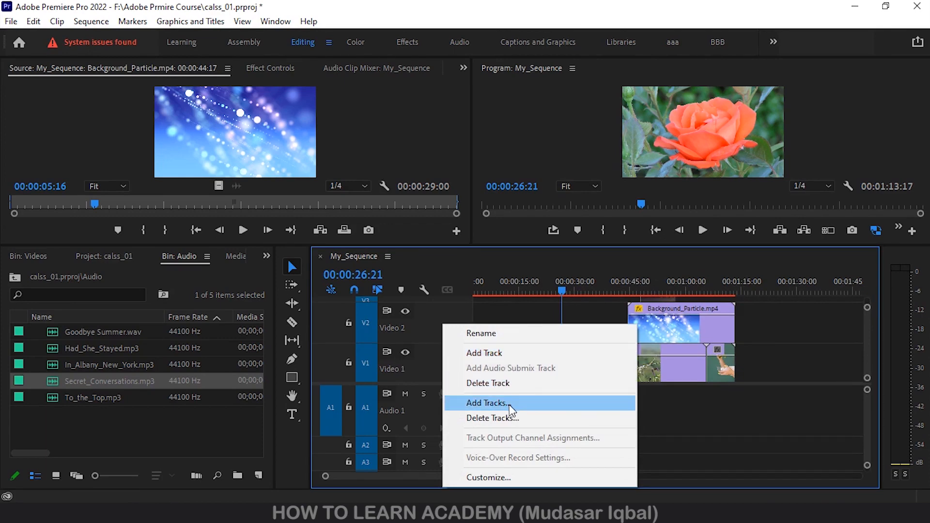
{"action": "left_click", "coordinate": [534, 407]}
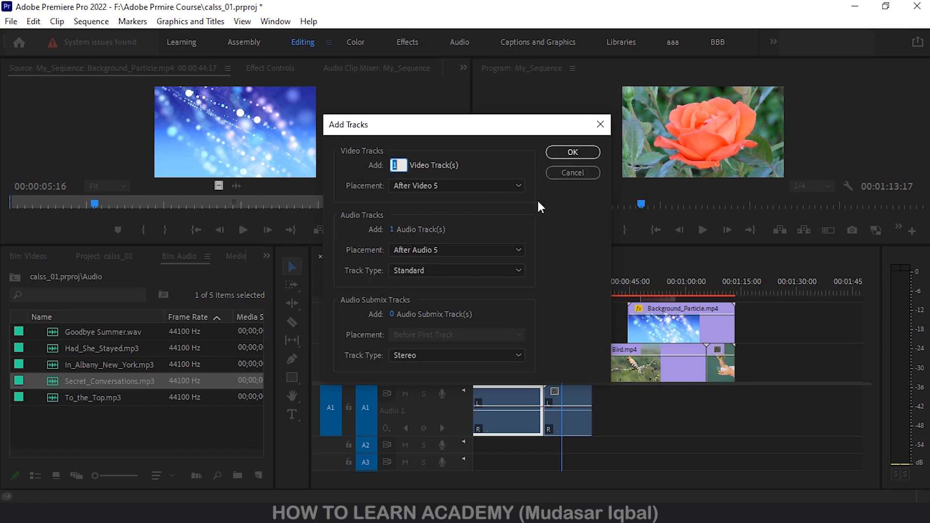
{"action": "left_click", "coordinate": [572, 175]}
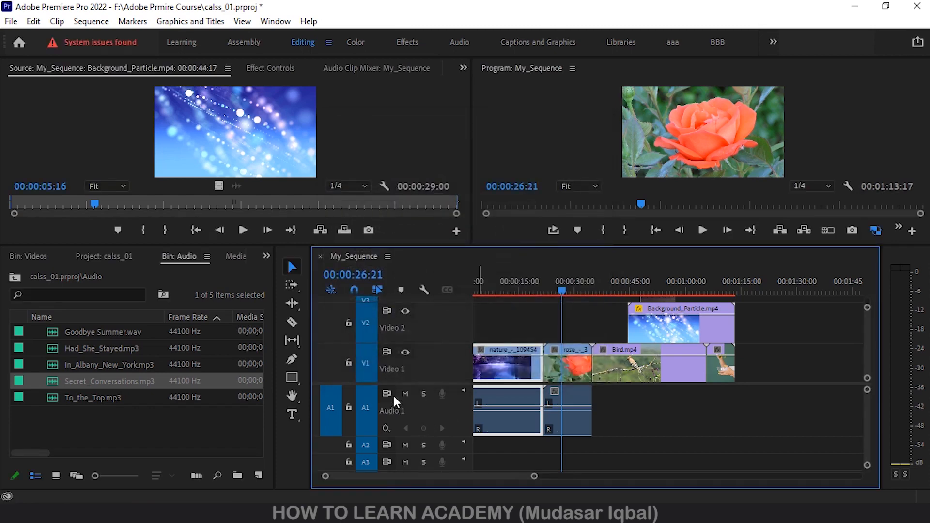
{"action": "right_click", "coordinate": [442, 331]}
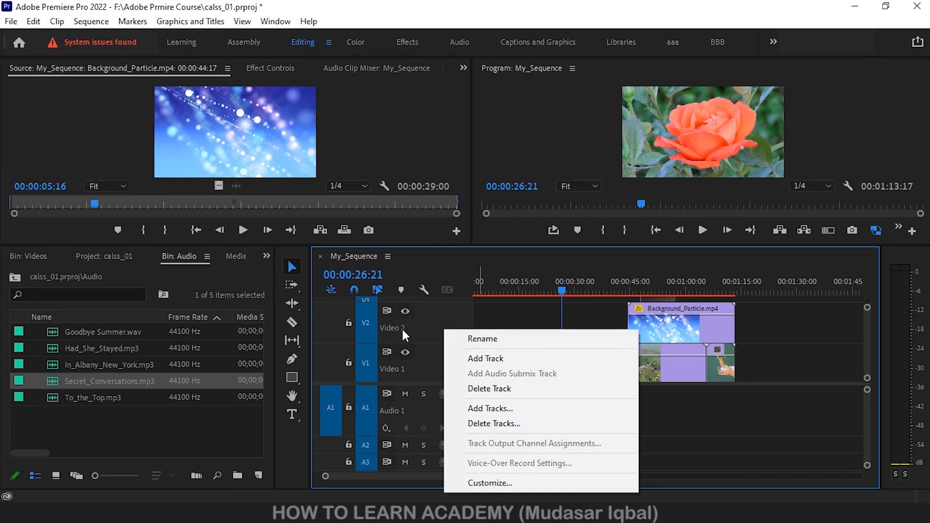
{"action": "left_click", "coordinate": [446, 312]}
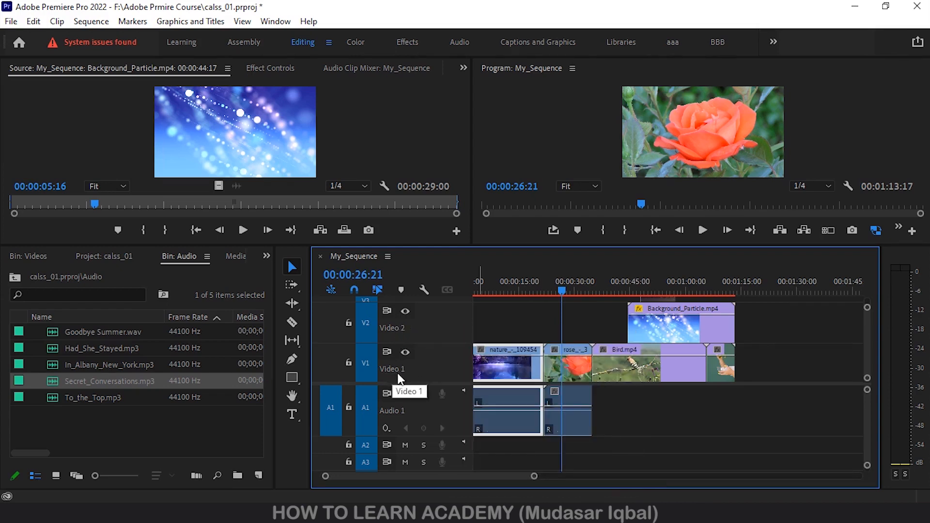
Step: Minimize video track V2 and open the Video 3 track name for editing
{"action": "double_click", "coordinate": [392, 326]}
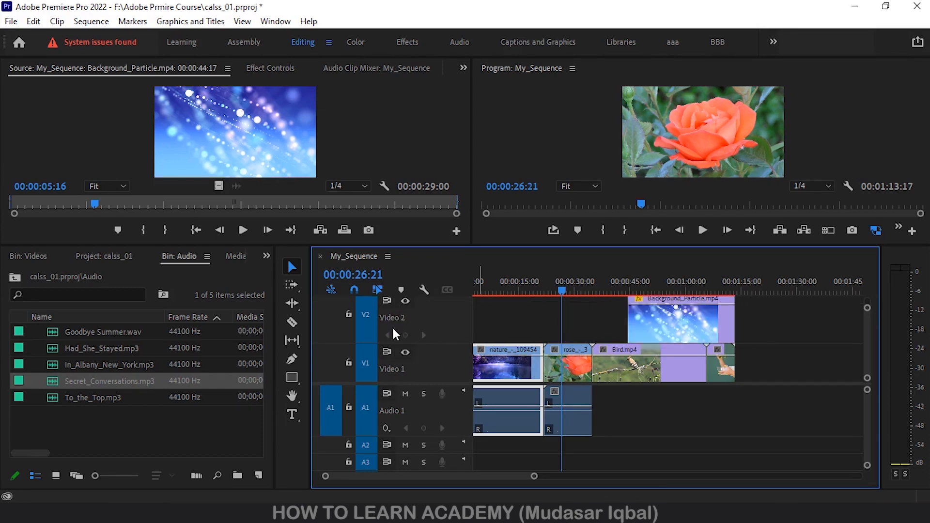
{"action": "double_click", "coordinate": [400, 316]}
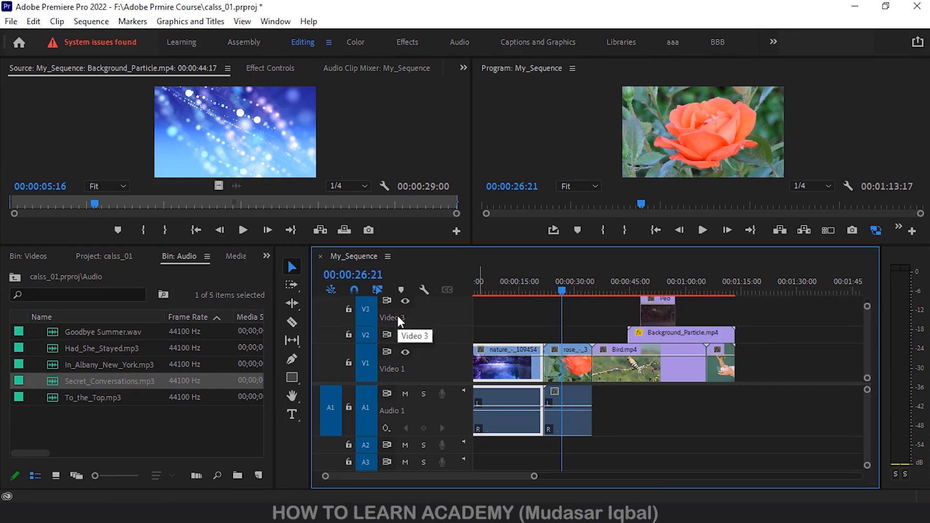
{"action": "right_click", "coordinate": [431, 317]}
{"action": "left_click", "coordinate": [478, 327]}
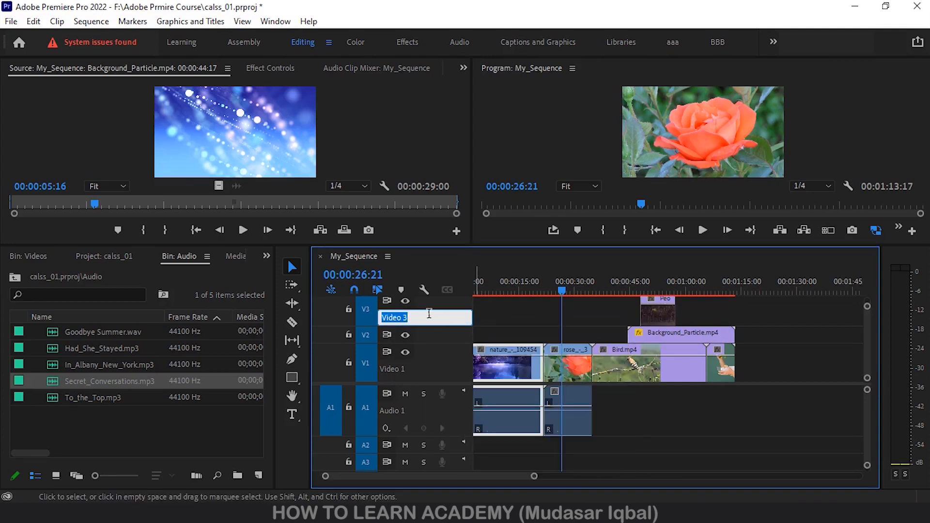
{"action": "left_click", "coordinate": [431, 339]}
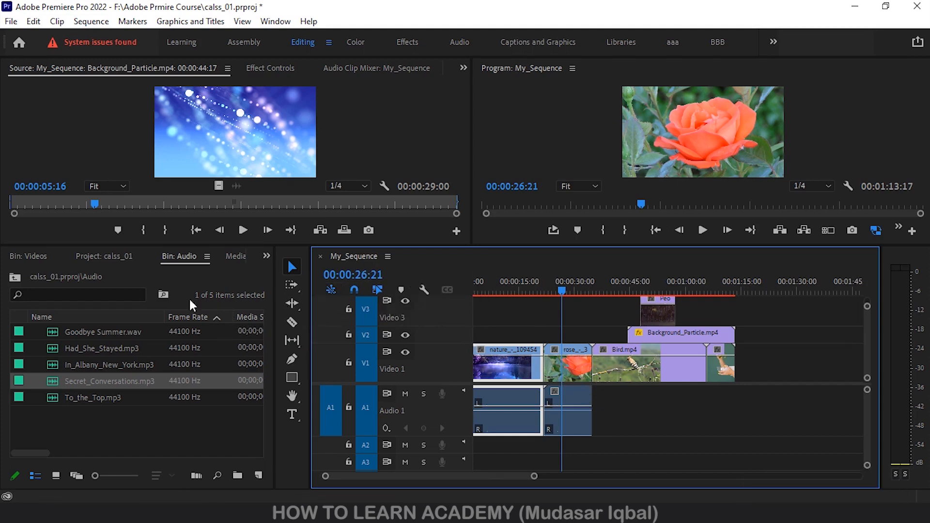
Step: Open Sequence 02 from the _sequence bin in the timeline
{"action": "left_click", "coordinate": [15, 278]}
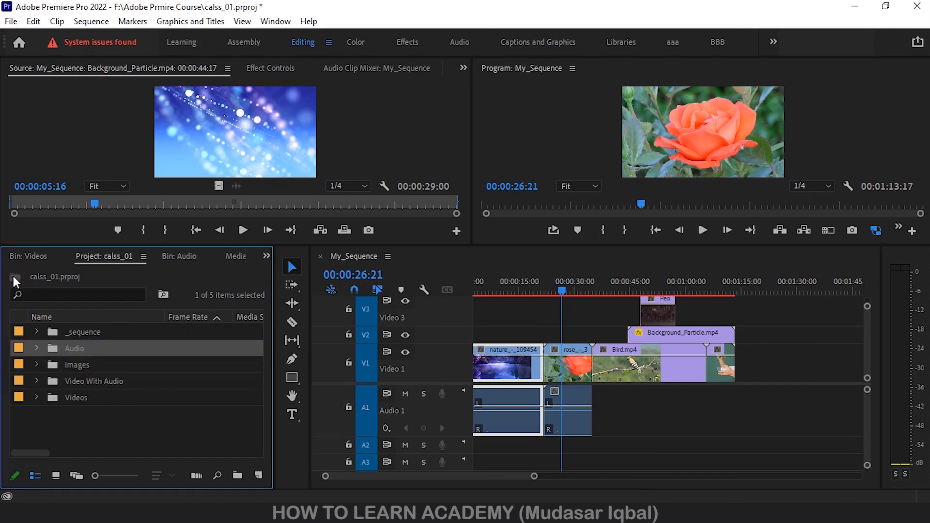
{"action": "double_click", "coordinate": [84, 333]}
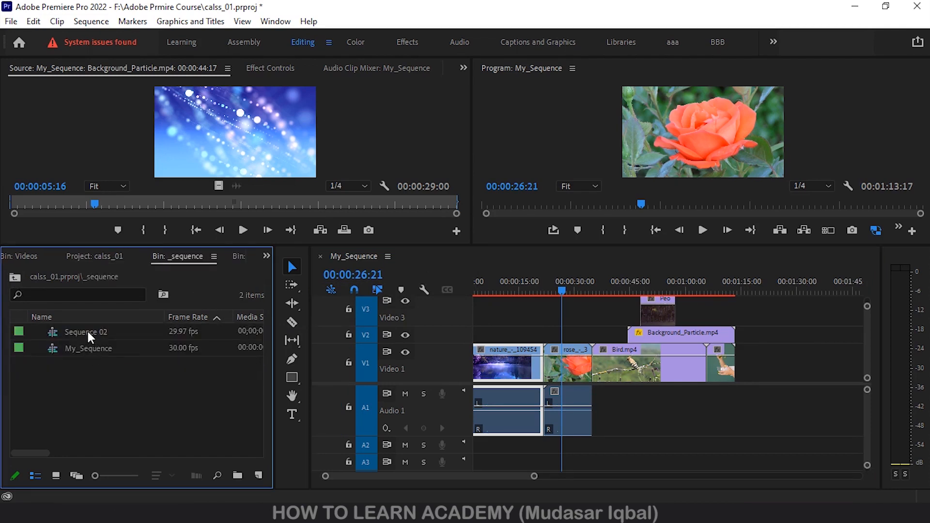
{"action": "double_click", "coordinate": [89, 333]}
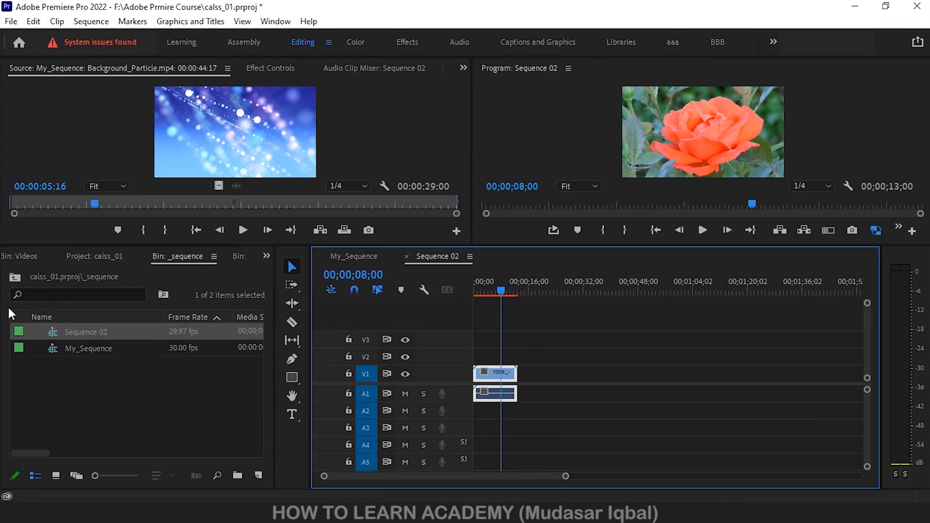
Step: Add the emotions clip after the rose clip on V1, fun_fair on V2 and pexels-wolfgang-langer on V3, using the Video With Audio bin
{"action": "left_click", "coordinate": [12, 281]}
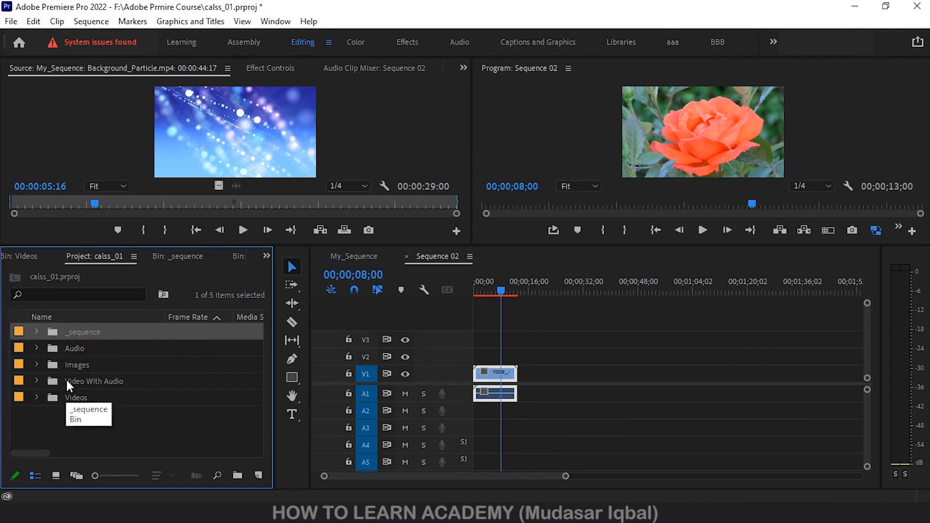
{"action": "left_click", "coordinate": [67, 380]}
{"action": "double_click", "coordinate": [67, 380]}
{"action": "left_click_drag", "start_coordinate": [77, 332], "coordinate": [526, 375]}
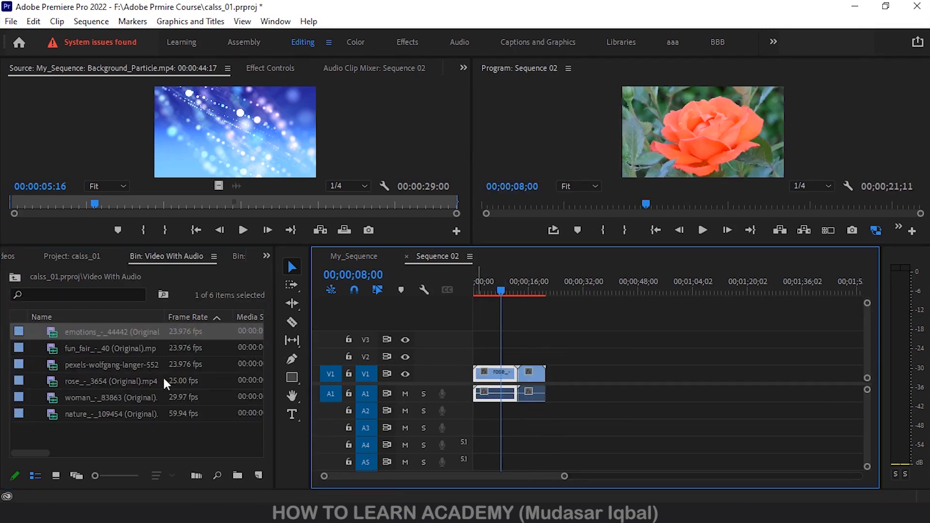
{"action": "left_click_drag", "start_coordinate": [100, 348], "coordinate": [561, 359]}
{"action": "left_click_drag", "start_coordinate": [110, 362], "coordinate": [638, 339]}
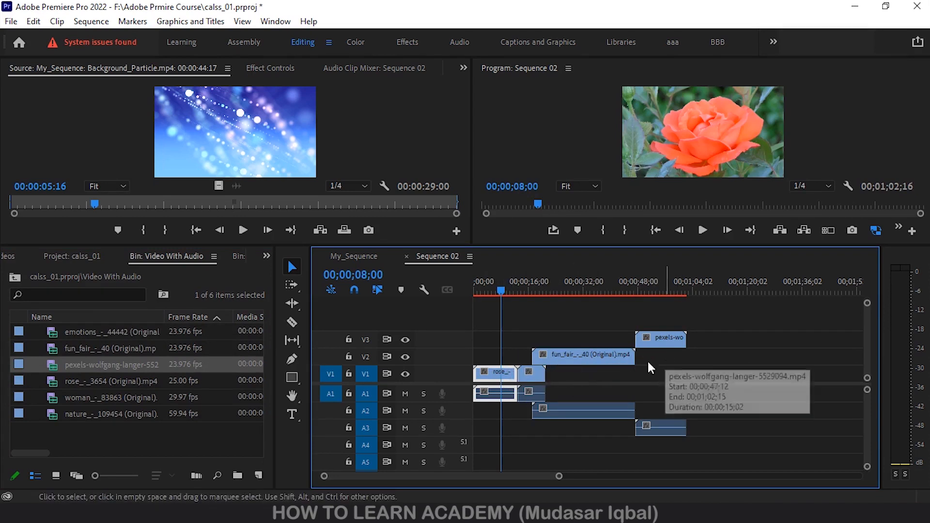
Step: Compare the timelines of My_Sequence and Sequence 02, ending on My_Sequence
{"action": "left_click", "coordinate": [359, 256]}
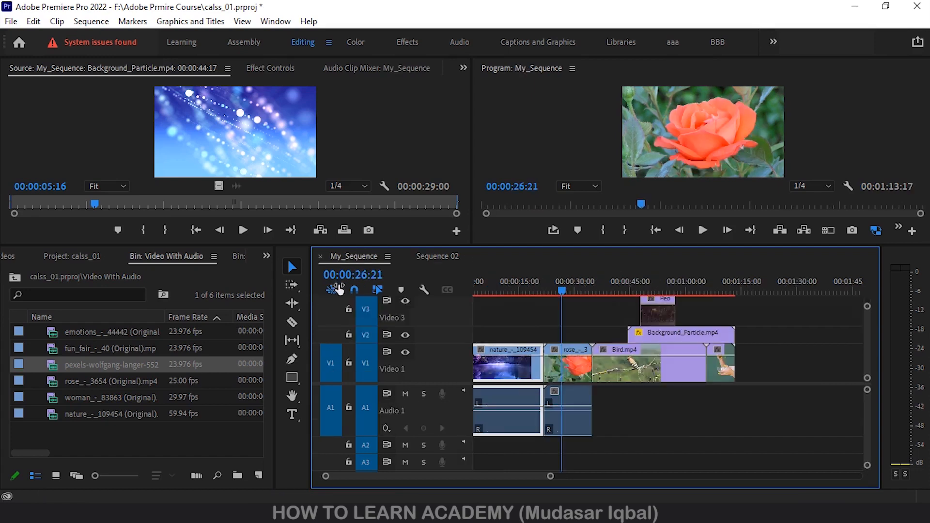
{"action": "left_click", "coordinate": [437, 256]}
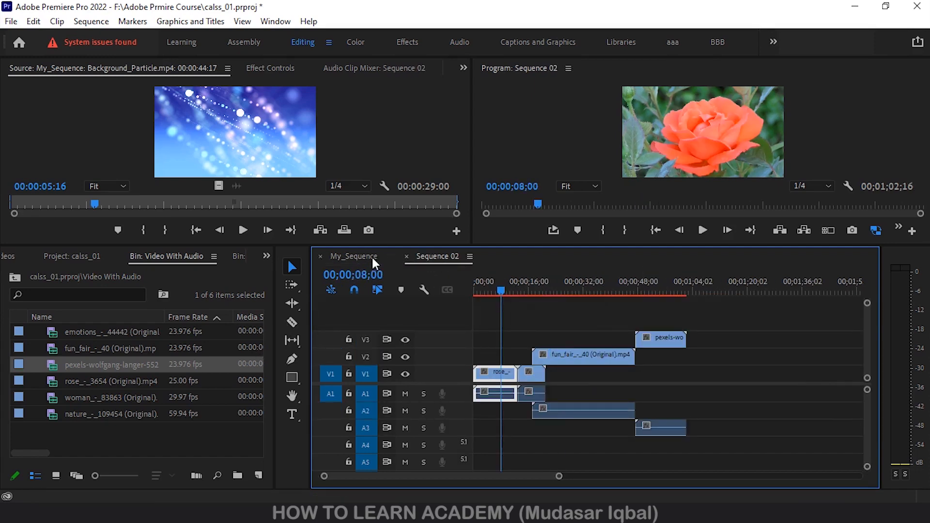
{"action": "left_click", "coordinate": [356, 255]}
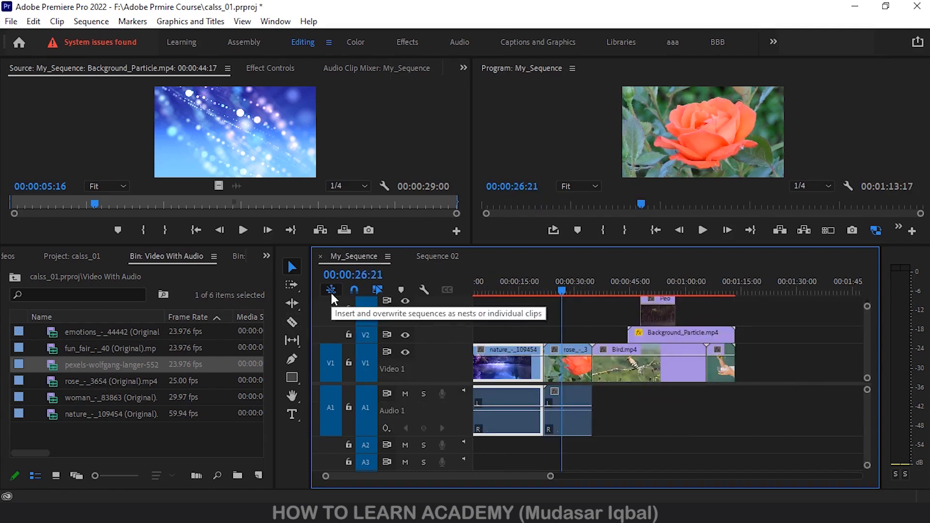
Step: Open the _sequence bin and select Sequence 02 in it
{"action": "left_click", "coordinate": [15, 279]}
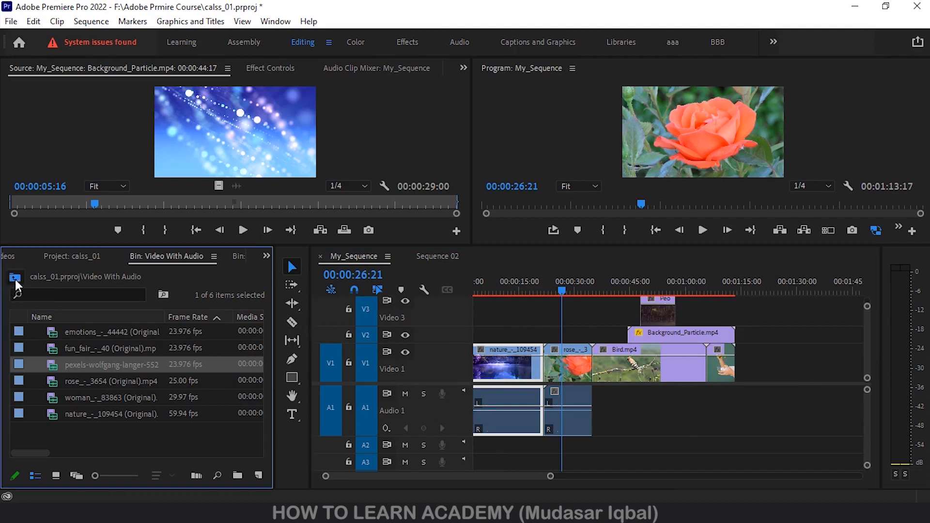
{"action": "double_click", "coordinate": [83, 332]}
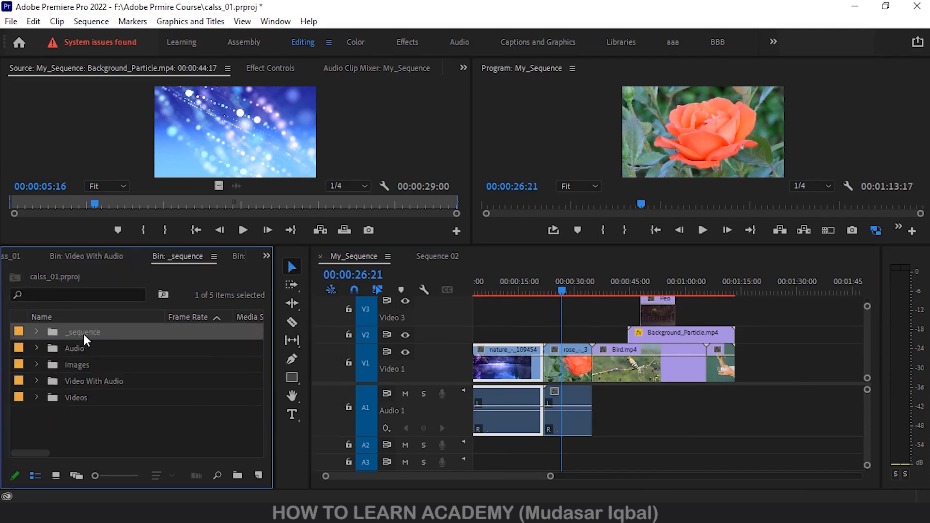
{"action": "left_click", "coordinate": [84, 345]}
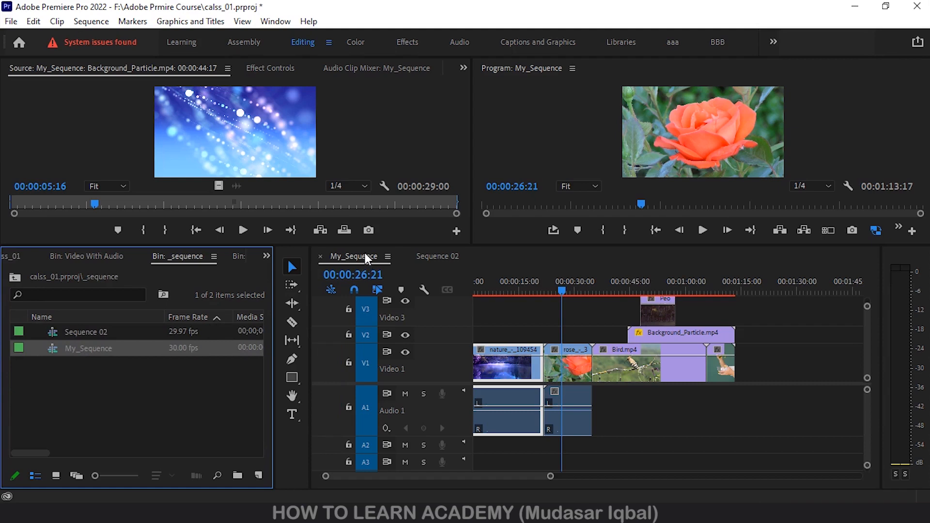
{"action": "left_click", "coordinate": [80, 334]}
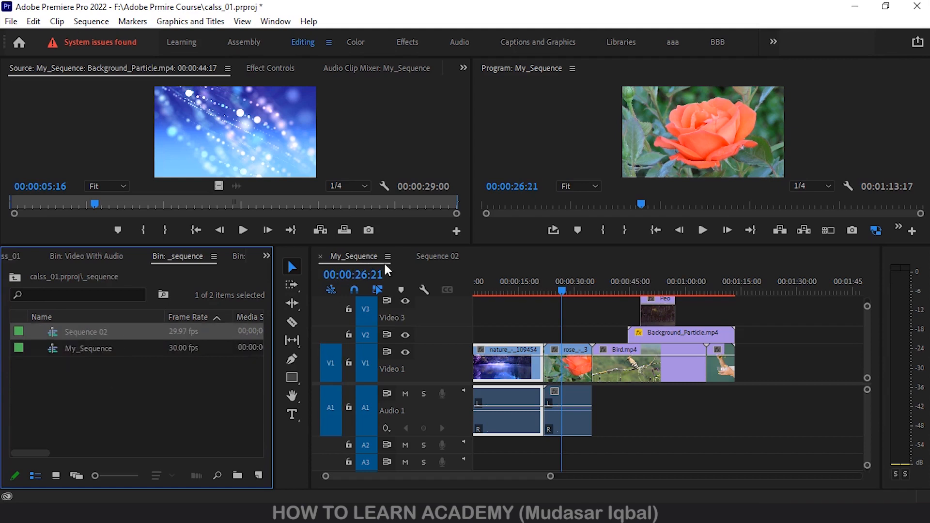
Step: Place Sequence 02 as a nested clip on V1 and A1 of My_Sequence, directly after the last clip
{"action": "left_click", "coordinate": [439, 255]}
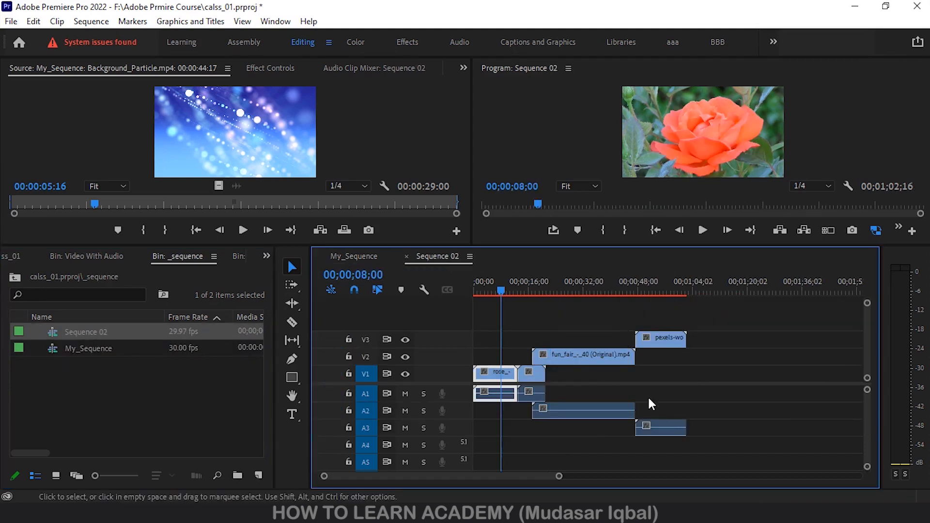
{"action": "left_click", "coordinate": [356, 266]}
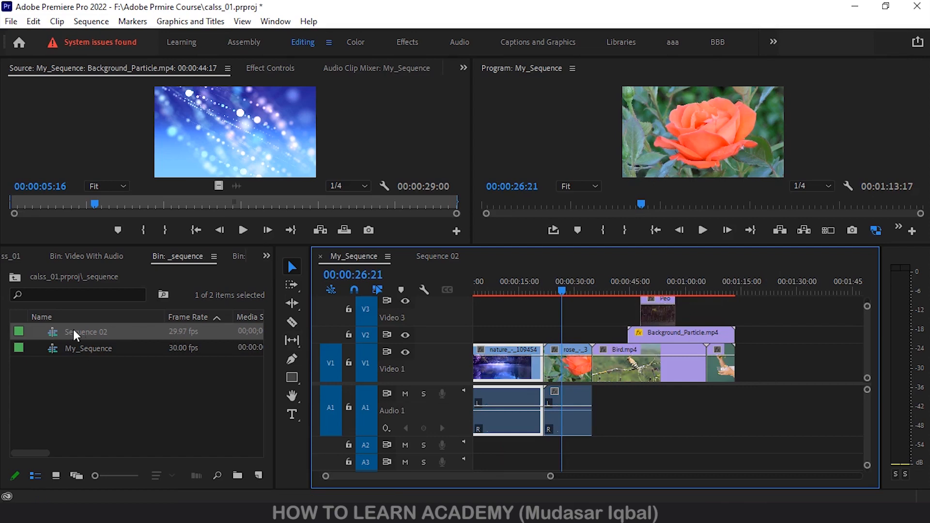
{"action": "left_click_drag", "start_coordinate": [73, 331], "coordinate": [733, 350]}
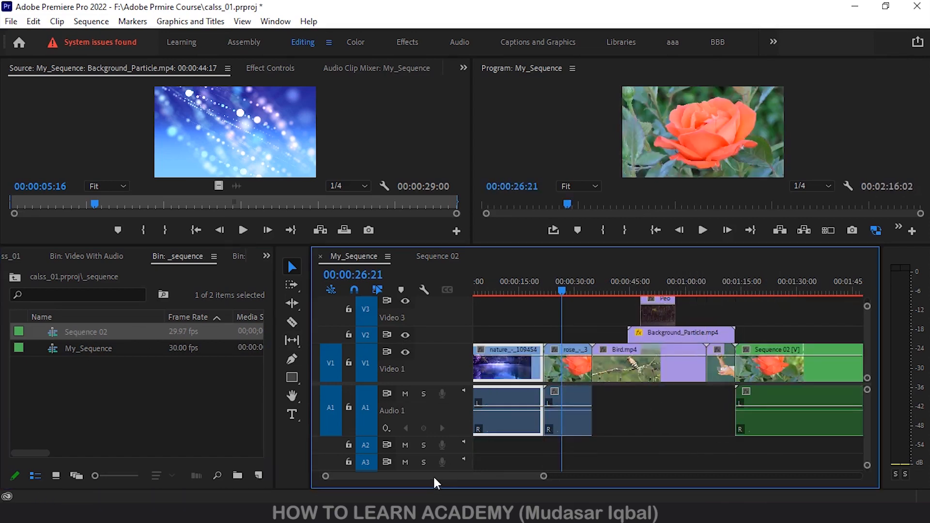
{"action": "left_click_drag", "start_coordinate": [434, 475], "coordinate": [460, 478]}
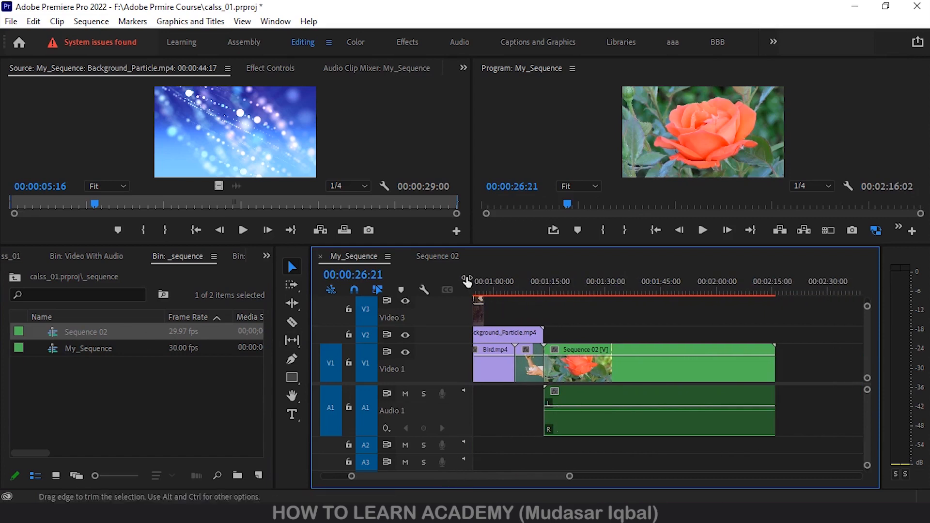
Step: Compare the nested clip with Sequence 02's own timeline, scrubbing My_Sequence's playhead to 00:02:04:02 inside the nest
{"action": "left_click", "coordinate": [442, 256]}
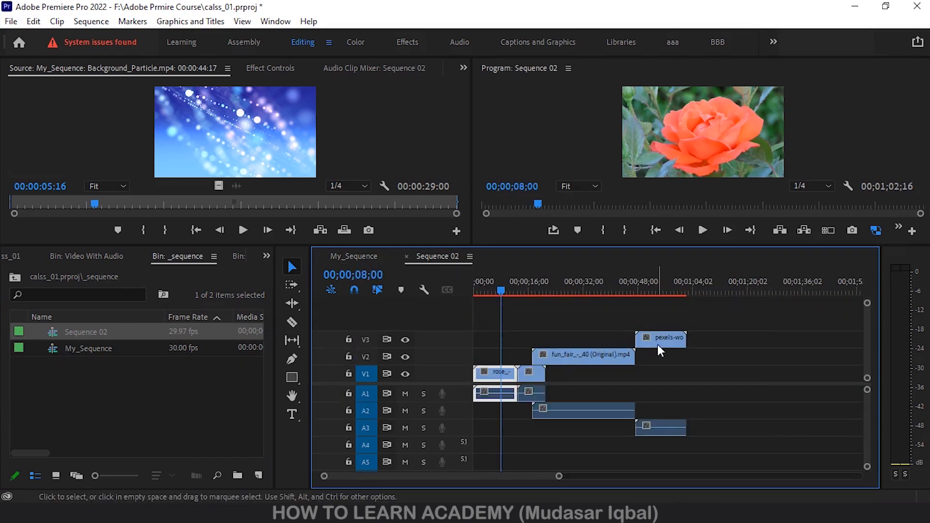
{"action": "left_click", "coordinate": [352, 256]}
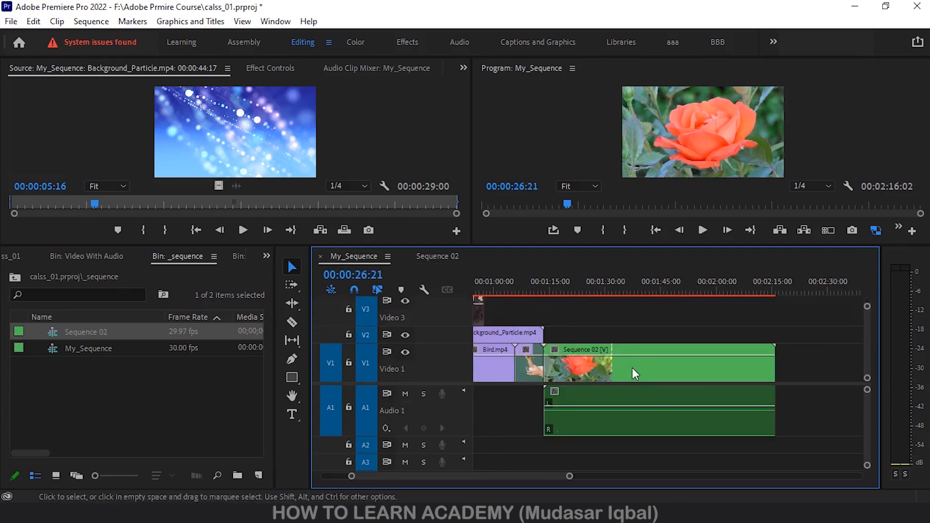
{"action": "left_click_drag", "start_coordinate": [551, 291], "coordinate": [724, 310]}
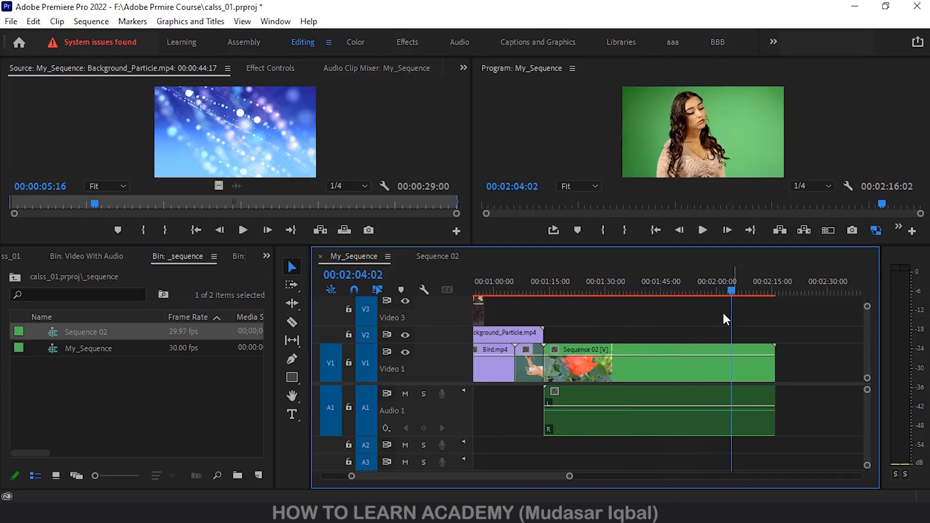
{"action": "left_click", "coordinate": [427, 254]}
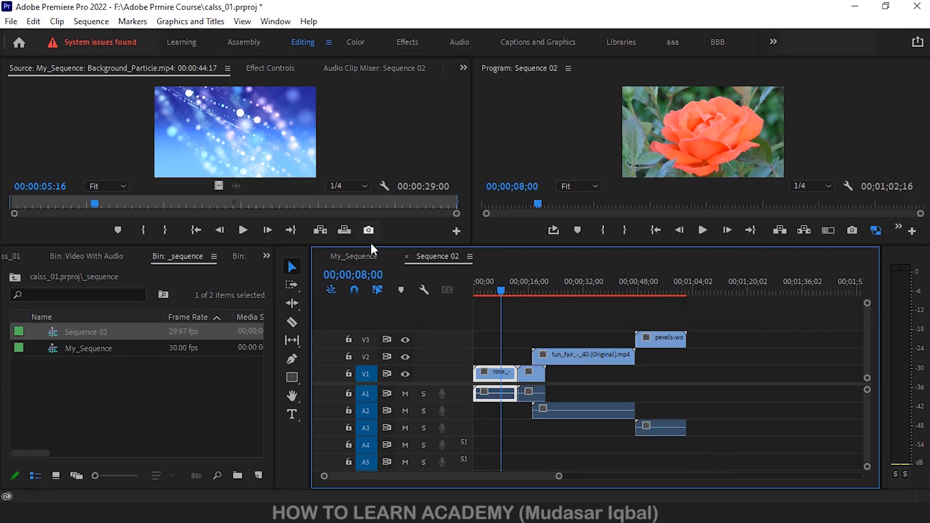
{"action": "left_click", "coordinate": [353, 256]}
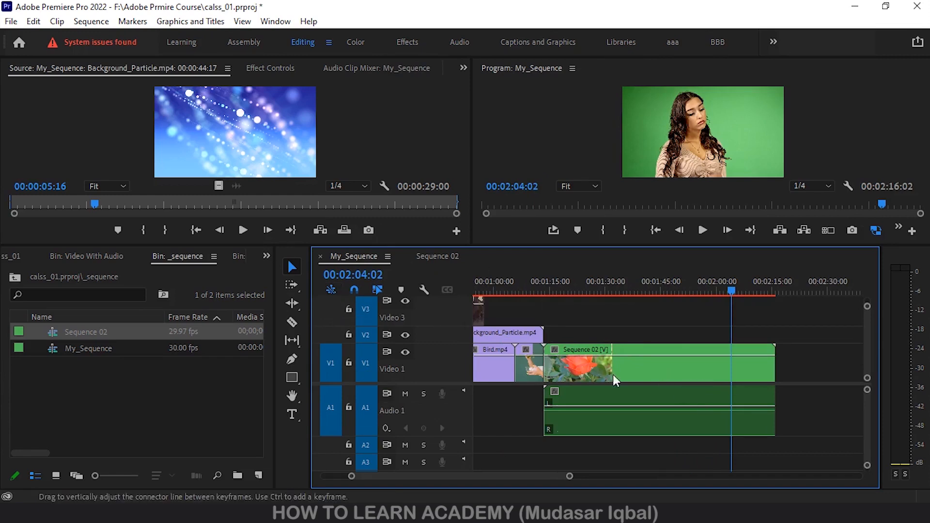
Step: Delete the nested Sequence 02 clip from My_Sequence and turn off inserting sequences as nests
{"action": "left_click", "coordinate": [667, 371]}
{"action": "key", "text": "Delete"}
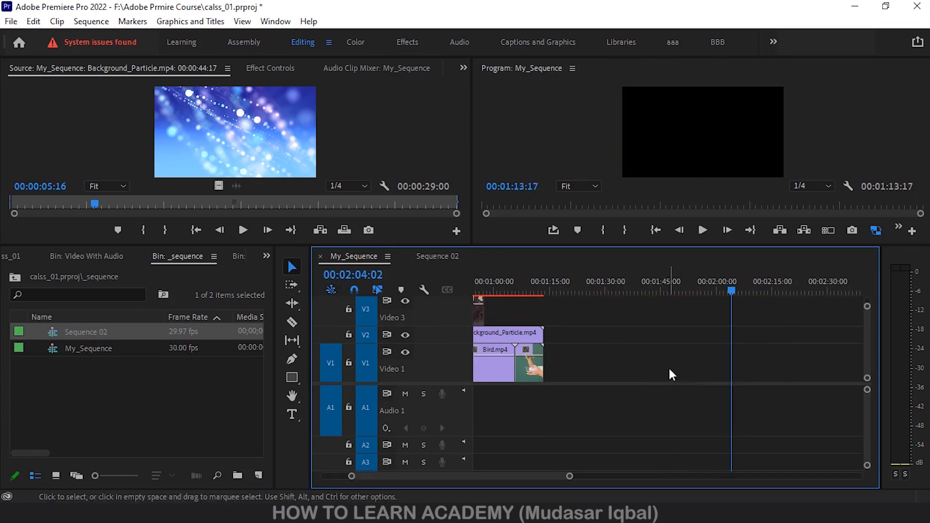
{"action": "left_click", "coordinate": [335, 289]}
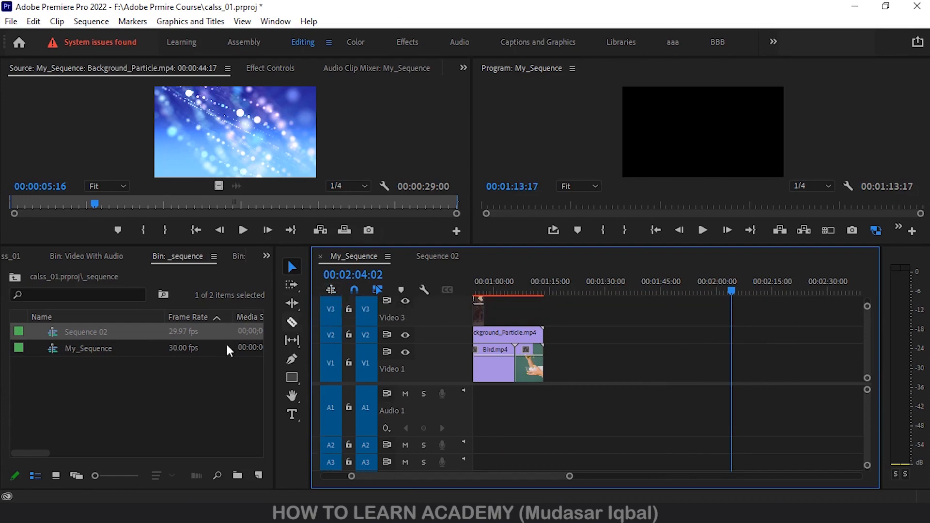
Step: Insert Sequence 02 into My_Sequence as individual clips directly after the last clip and compare them with Sequence 02's own timeline
{"action": "left_click", "coordinate": [165, 385]}
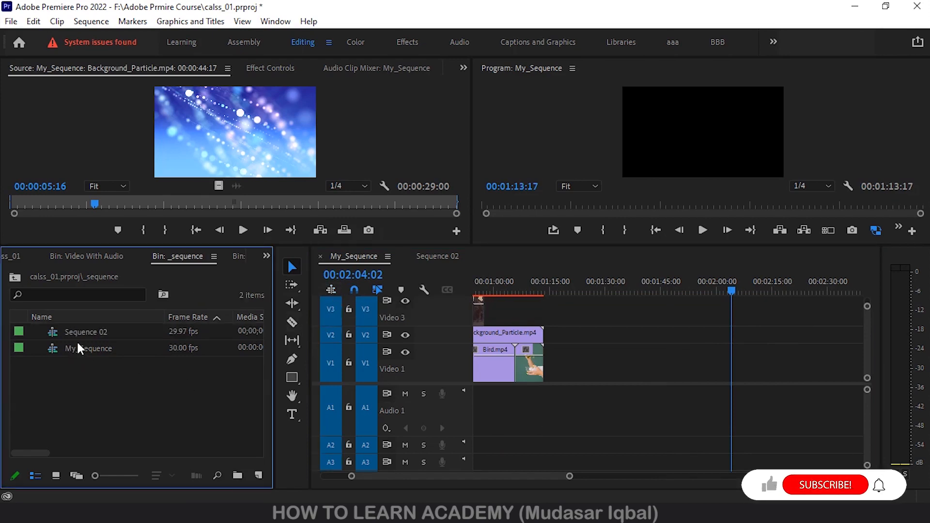
{"action": "left_click_drag", "start_coordinate": [82, 333], "coordinate": [666, 380]}
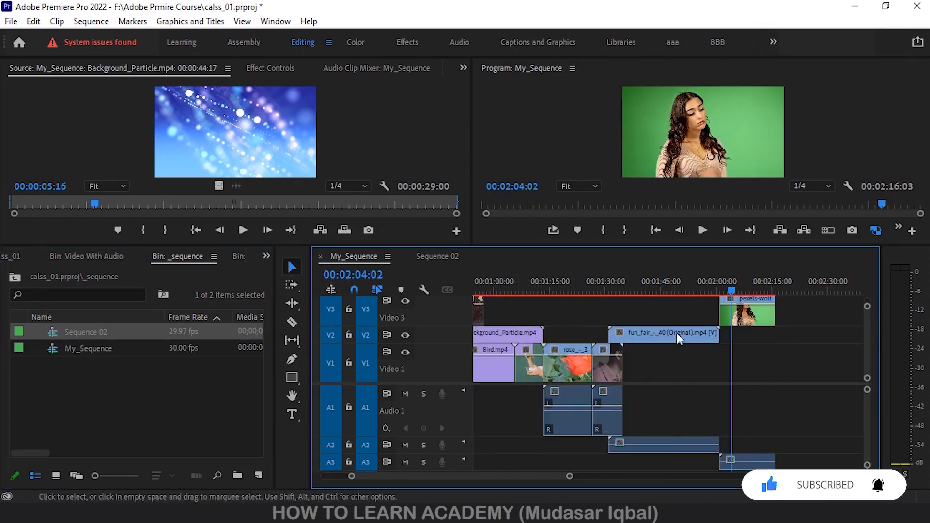
{"action": "left_click", "coordinate": [443, 257]}
{"action": "left_click", "coordinate": [371, 255]}
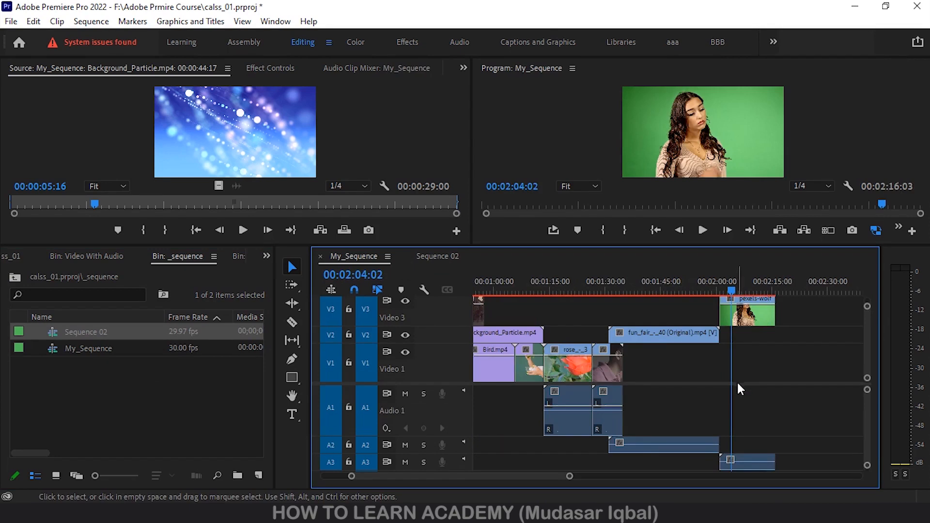
Step: Turn inserting sequences as nests back on, check Sequence 02's timeline, and delete its individual clips from My_Sequence
{"action": "left_click", "coordinate": [331, 290]}
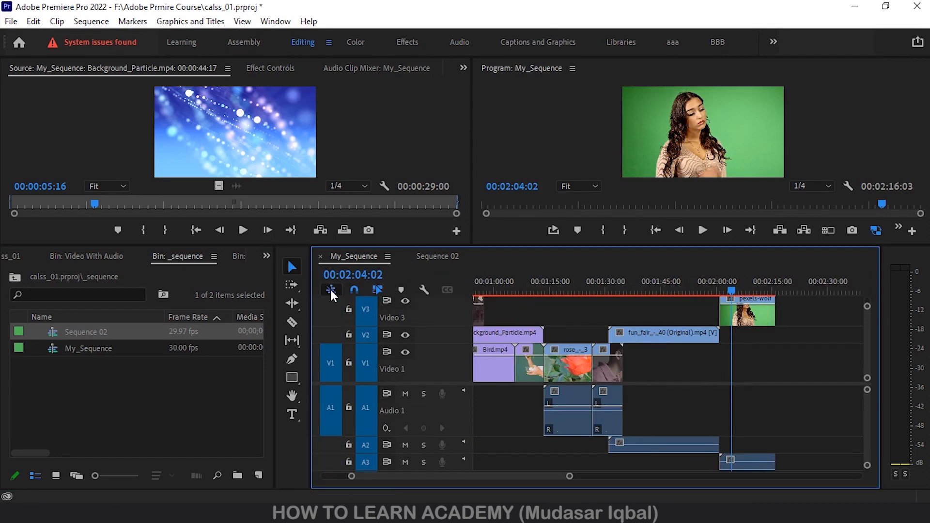
{"action": "left_click", "coordinate": [436, 256]}
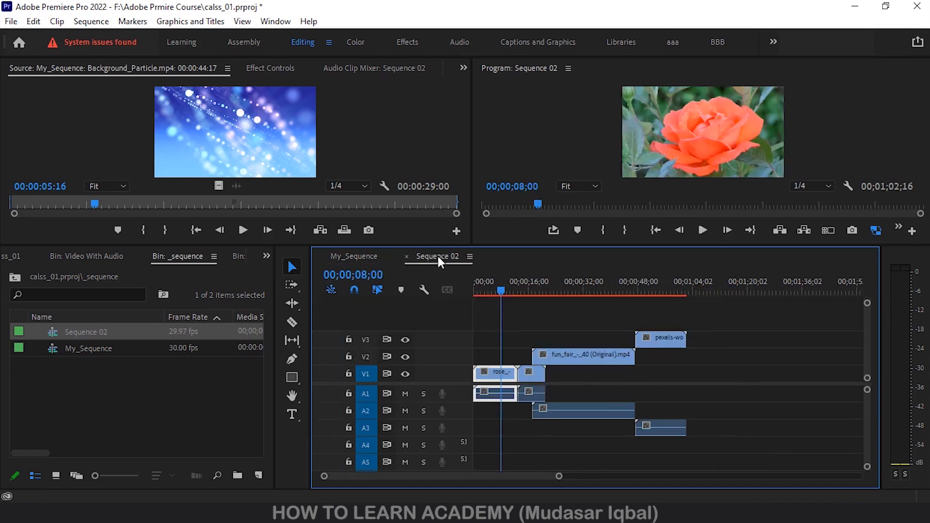
{"action": "left_click", "coordinate": [339, 255]}
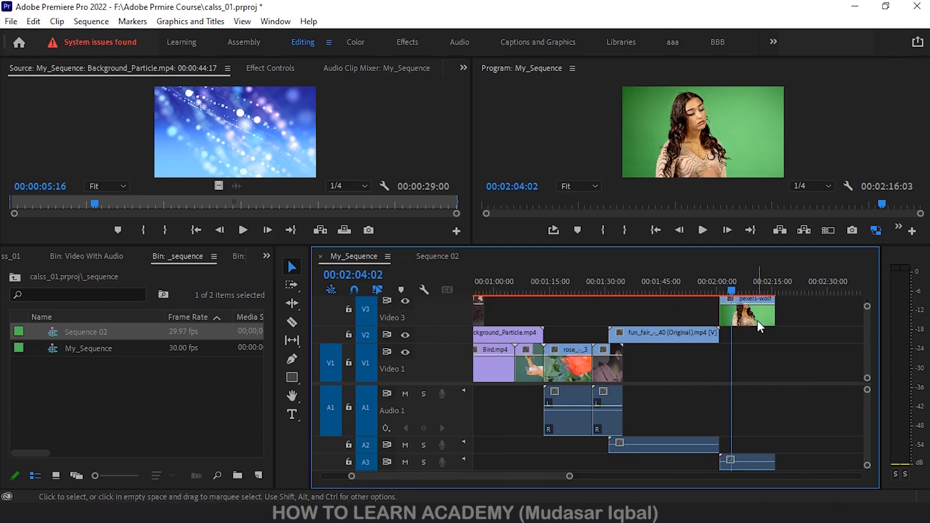
{"action": "left_click_drag", "start_coordinate": [754, 315], "coordinate": [757, 321]}
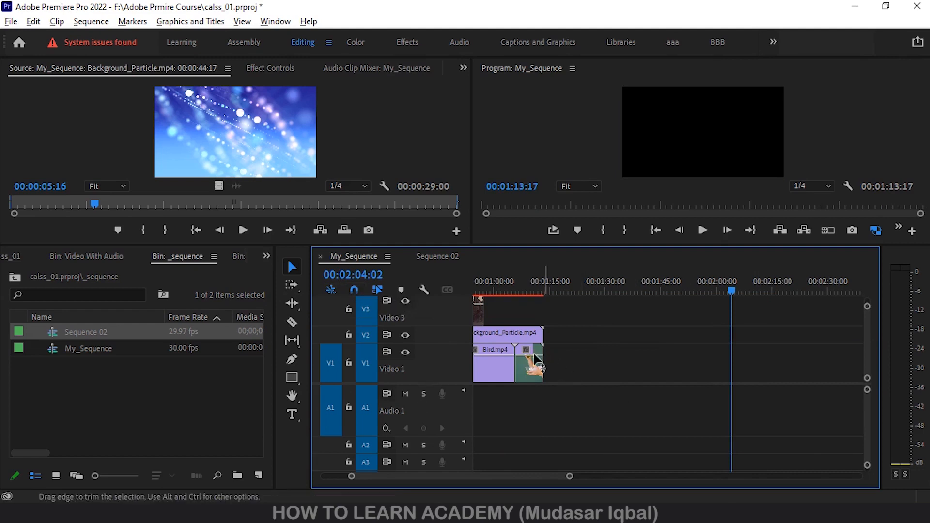
Step: With snapping off, move the last V1 clip away from Bird.mp4 and back beside it, then set the playhead to 00:01:13:20
{"action": "scroll", "coordinate": [521, 354], "scroll_direction": "up", "scroll_amount": 1}
{"action": "scroll", "coordinate": [510, 354], "scroll_direction": "up", "scroll_amount": 2}
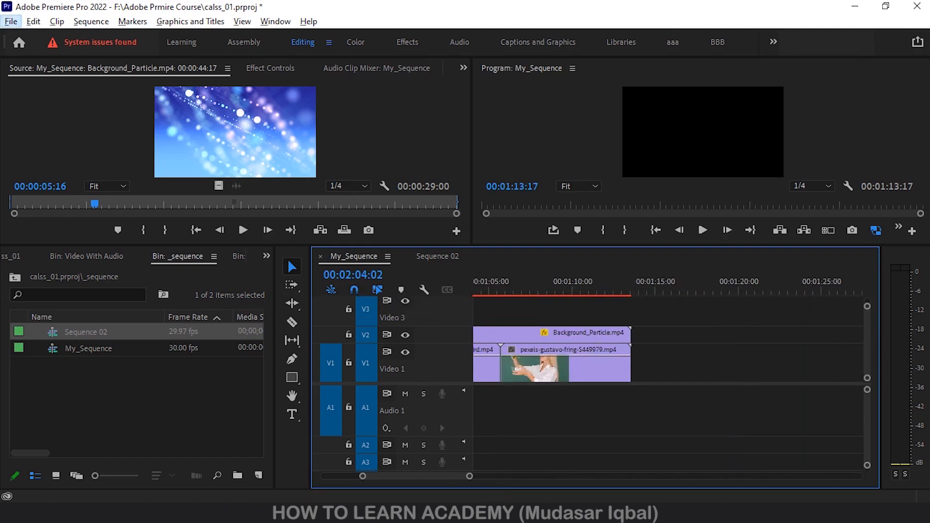
{"action": "mouse_move", "coordinate": [440, 476]}
{"action": "left_mouse_down"}
{"action": "mouse_move", "coordinate": [426, 478]}
{"action": "mouse_move", "coordinate": [438, 478]}
{"action": "left_mouse_up"}
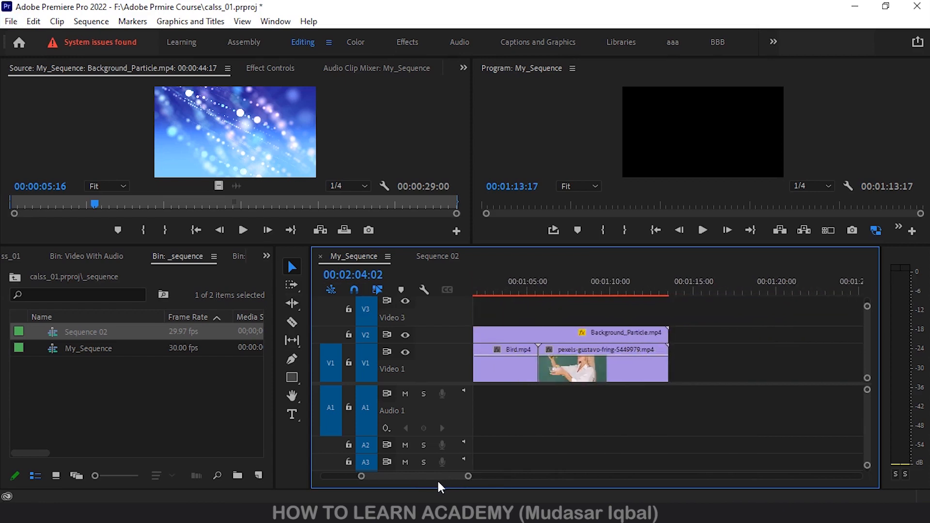
{"action": "mouse_move", "coordinate": [586, 380]}
{"action": "left_mouse_down"}
{"action": "mouse_move", "coordinate": [656, 380]}
{"action": "mouse_move", "coordinate": [644, 368]}
{"action": "mouse_move", "coordinate": [591, 368]}
{"action": "mouse_move", "coordinate": [600, 370]}
{"action": "left_mouse_up"}
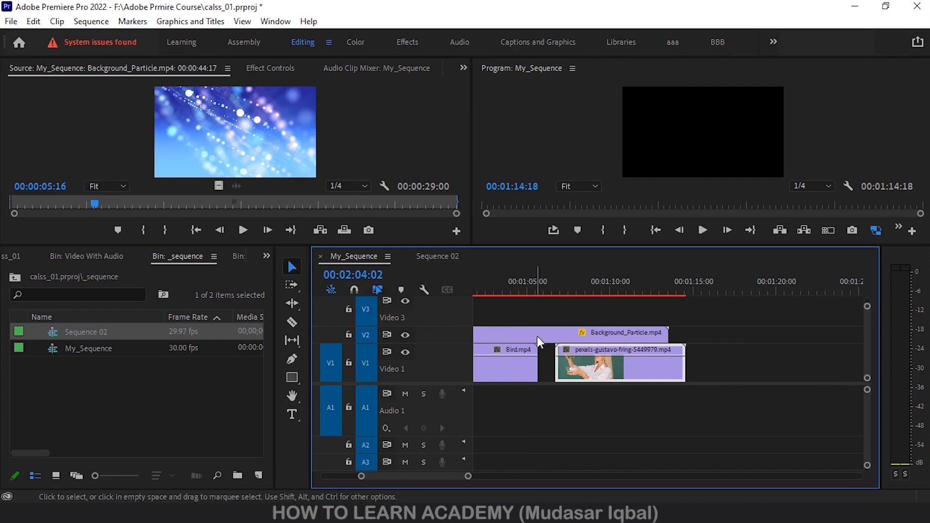
{"action": "mouse_move", "coordinate": [536, 335]}
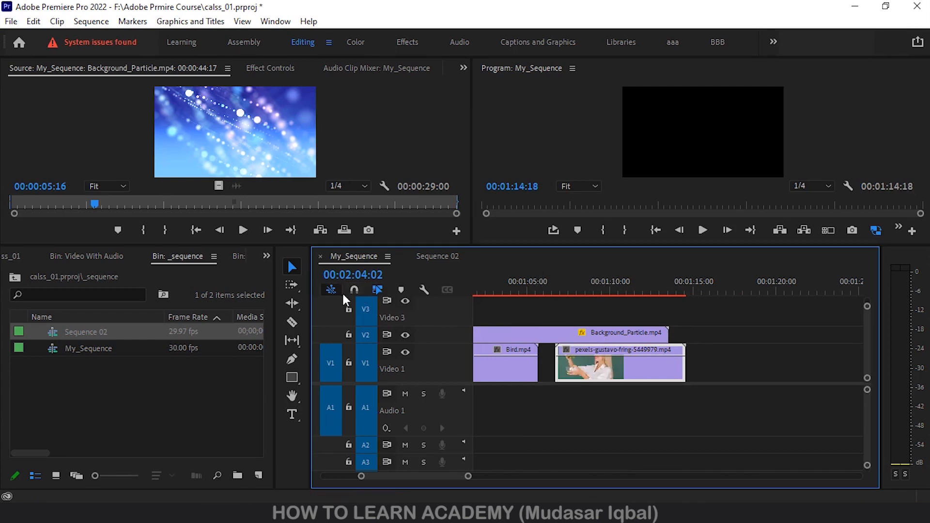
{"action": "left_click_drag", "start_coordinate": [638, 366], "coordinate": [618, 374]}
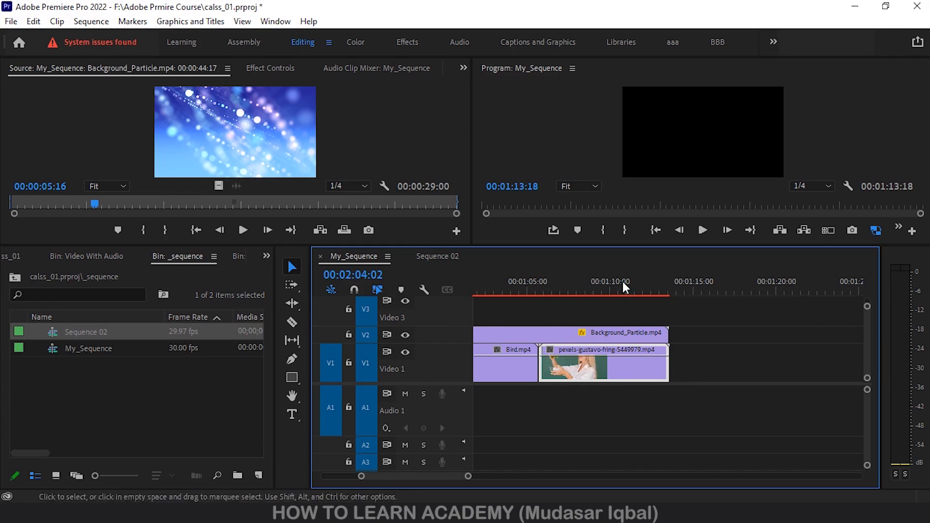
{"action": "left_click_drag", "start_coordinate": [624, 289], "coordinate": [675, 292]}
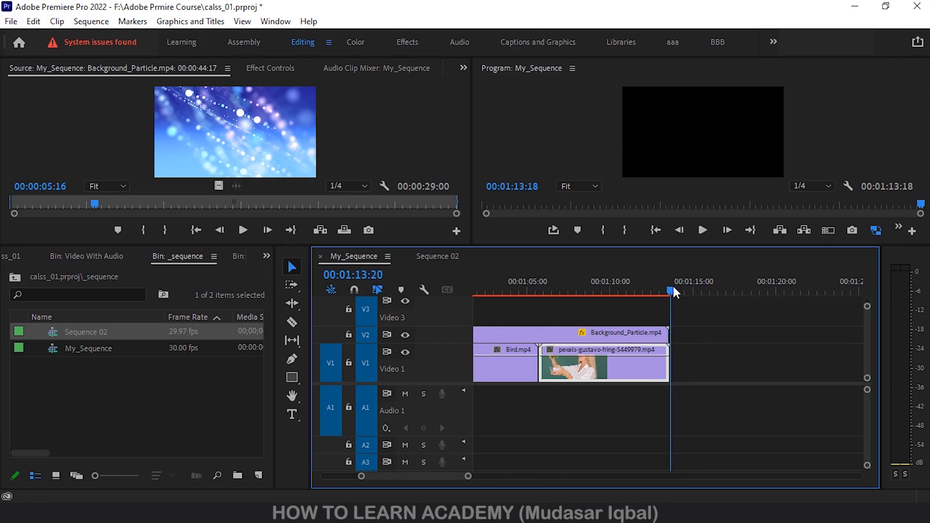
Step: Turn snapping on, snap the last V1 clip to the end of Bird.mp4, and snap the playhead to the clip's end
{"action": "left_click", "coordinate": [354, 289]}
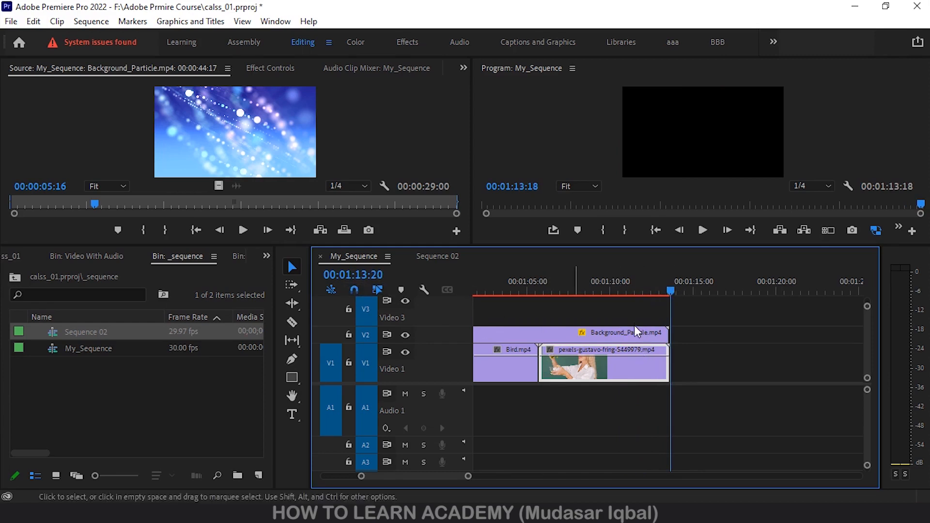
{"action": "left_click_drag", "start_coordinate": [671, 290], "coordinate": [649, 339]}
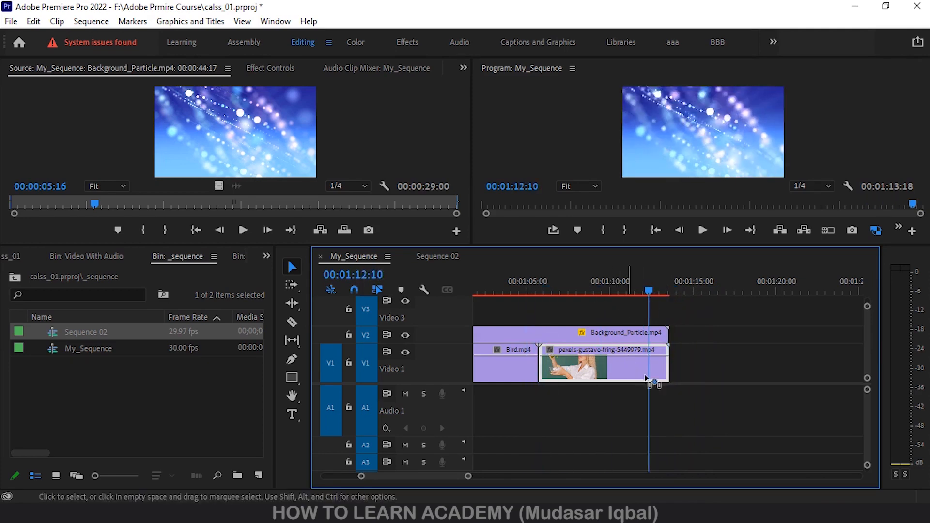
{"action": "mouse_move", "coordinate": [647, 378]}
{"action": "left_mouse_down"}
{"action": "mouse_move", "coordinate": [716, 376]}
{"action": "mouse_move", "coordinate": [649, 377]}
{"action": "left_mouse_up"}
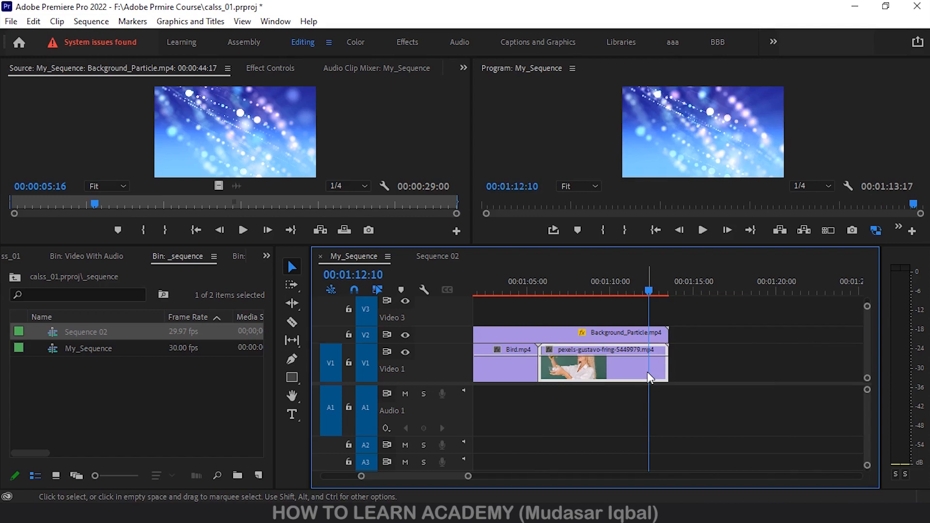
{"action": "left_click_drag", "start_coordinate": [649, 290], "coordinate": [674, 299]}
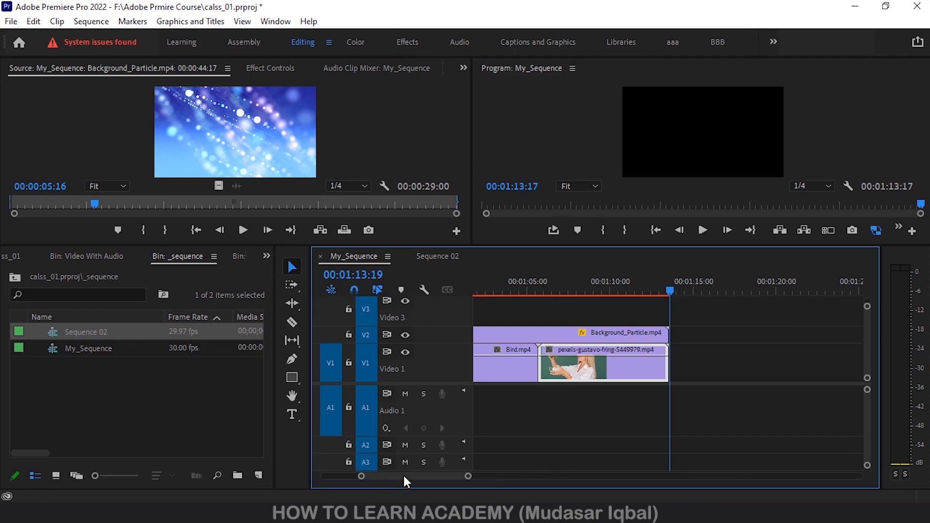
Step: Delete every clip in My_Sequence across V1 to V5 except the nature and rose clips at the start of V1 and A1
{"action": "mouse_move", "coordinate": [405, 477]}
{"action": "left_mouse_down"}
{"action": "mouse_move", "coordinate": [384, 479]}
{"action": "mouse_move", "coordinate": [397, 478]}
{"action": "left_mouse_up"}
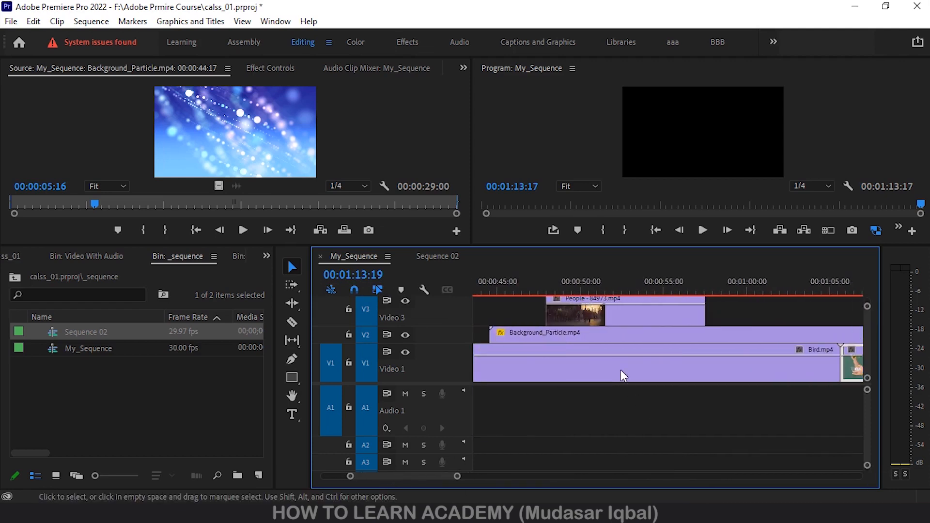
{"action": "key", "text": "Delete"}
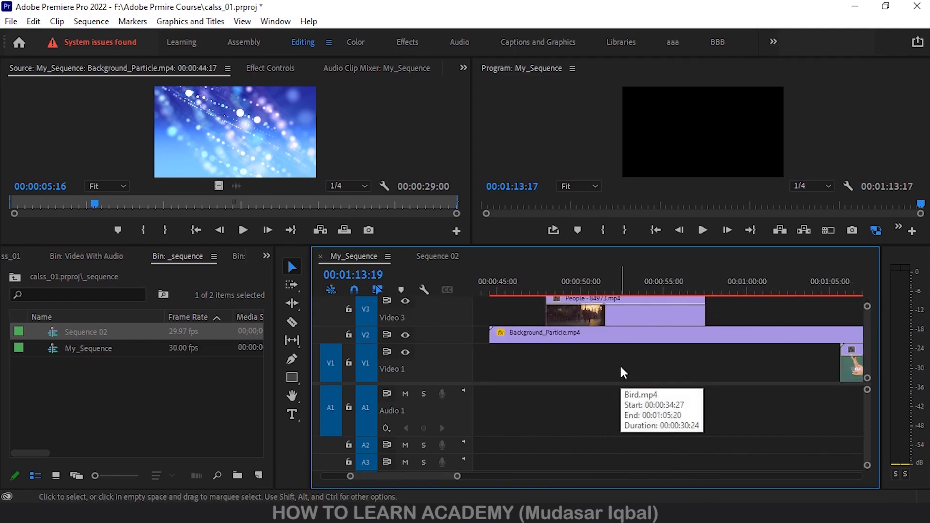
{"action": "scroll", "coordinate": [591, 390], "scroll_direction": "down", "scroll_amount": 1}
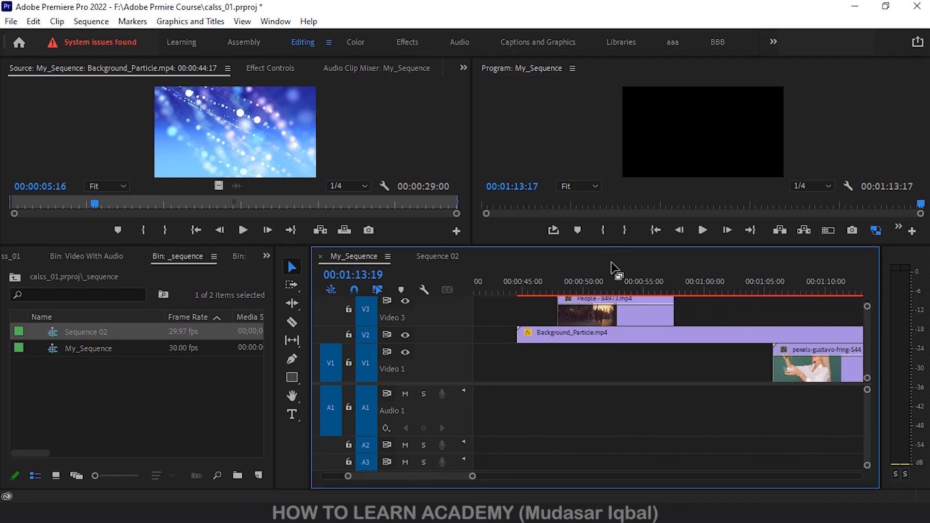
{"action": "key", "text": "grave"}
{"action": "left_click_drag", "start_coordinate": [629, 124], "coordinate": [231, 220]}
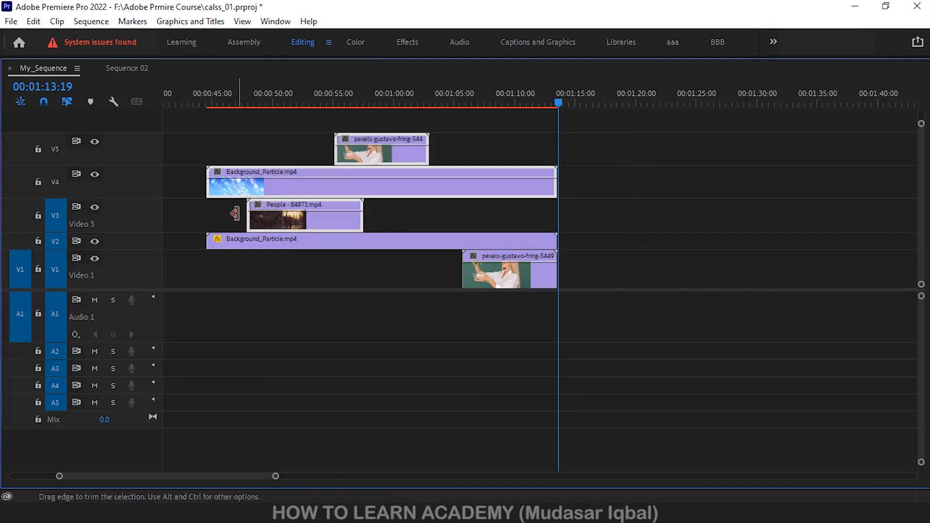
{"action": "key", "text": "Delete"}
{"action": "left_click", "coordinate": [506, 279]}
{"action": "key", "text": "Delete"}
{"action": "left_click_drag", "start_coordinate": [216, 477], "coordinate": [118, 477]}
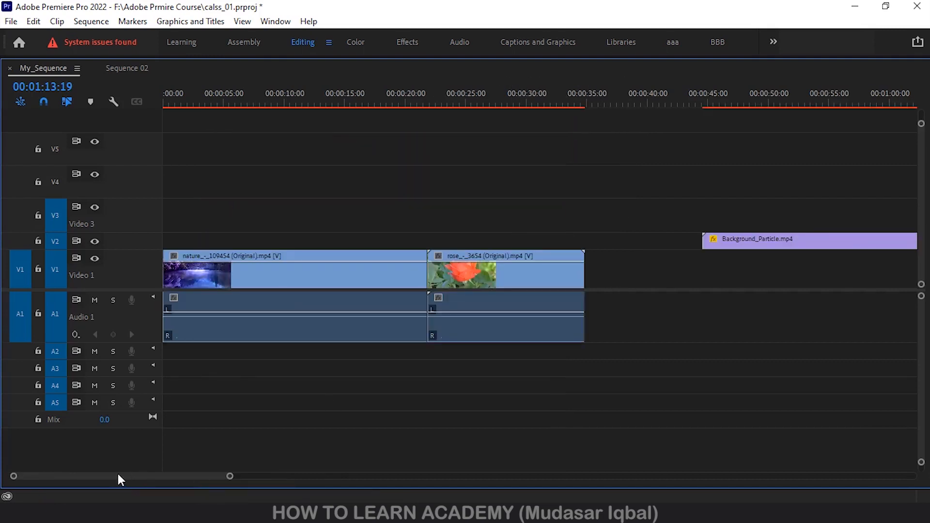
{"action": "left_click", "coordinate": [789, 236]}
{"action": "key", "text": "Delete"}
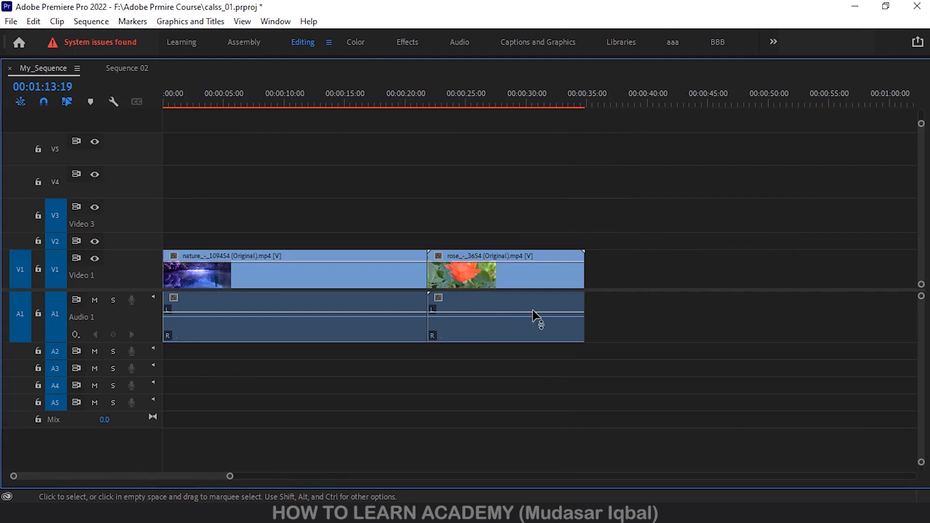
Step: Check that the nature and rose clips select with their audio, and move the rose clip about 6 seconds later along V1 and A1
{"action": "left_click", "coordinate": [331, 278]}
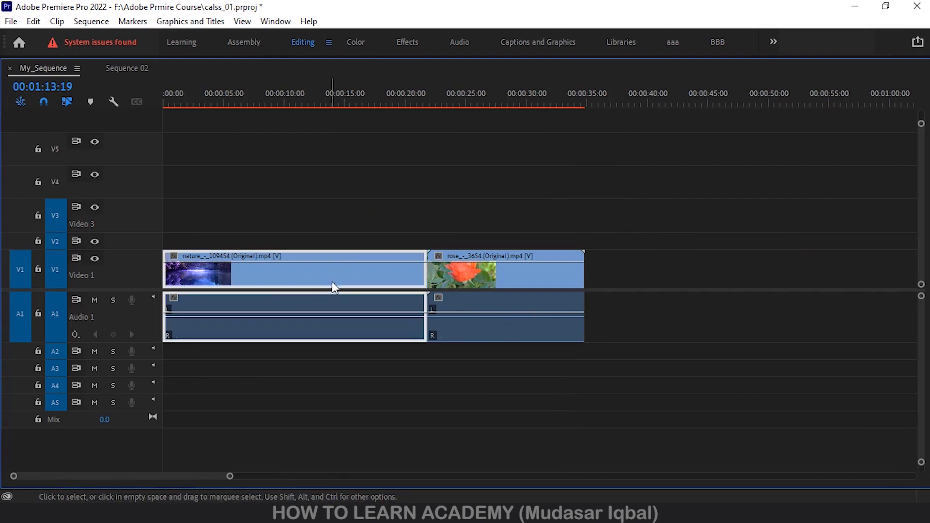
{"action": "left_click", "coordinate": [505, 278]}
{"action": "left_click", "coordinate": [330, 315]}
{"action": "left_click", "coordinate": [525, 303]}
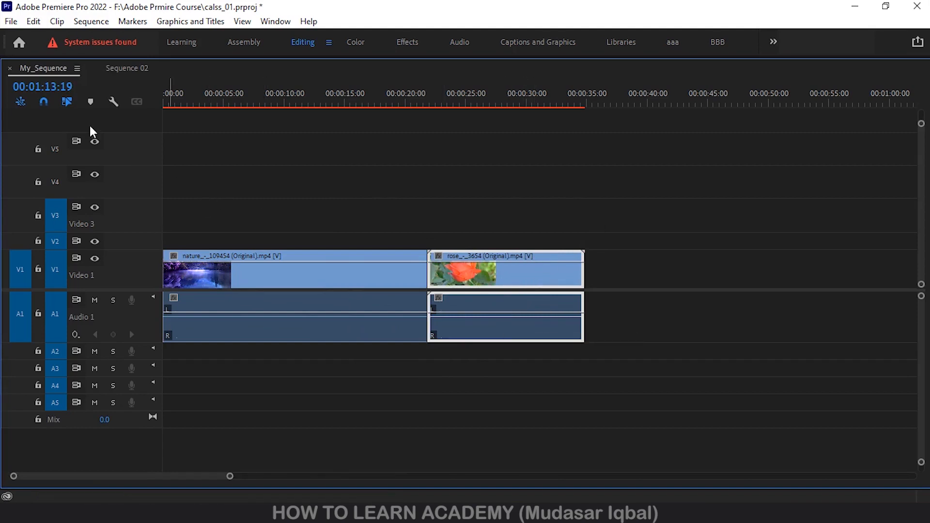
{"action": "left_click_drag", "start_coordinate": [549, 310], "coordinate": [622, 310]}
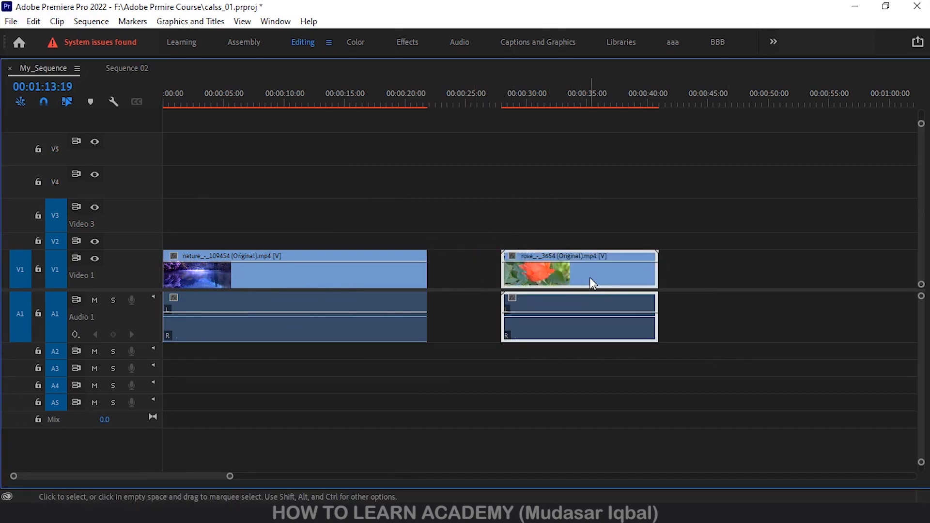
Step: Turn off linked selection, shift the rose clip's video earlier and later independently of its audio, and realign it with the audio
{"action": "left_click", "coordinate": [67, 101]}
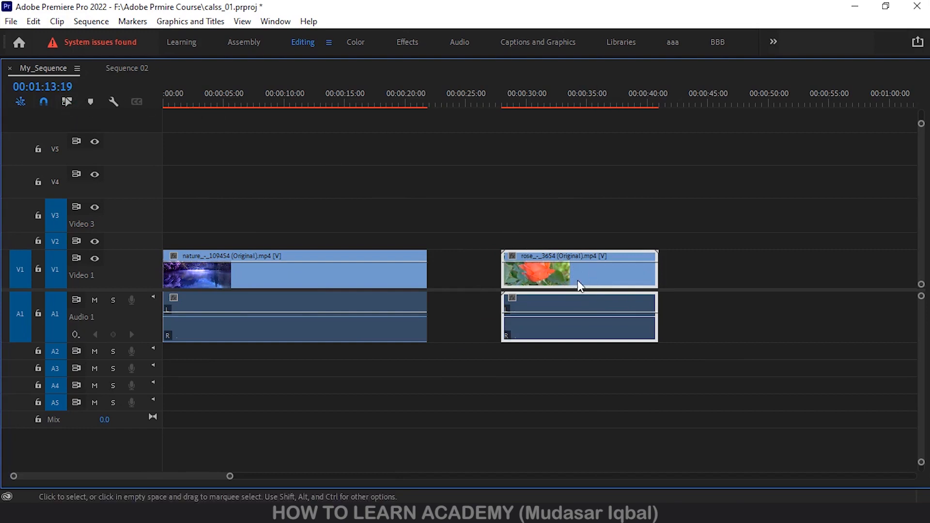
{"action": "left_click", "coordinate": [624, 238]}
{"action": "left_click", "coordinate": [619, 274]}
{"action": "left_click_drag", "start_coordinate": [619, 275], "coordinate": [641, 272]}
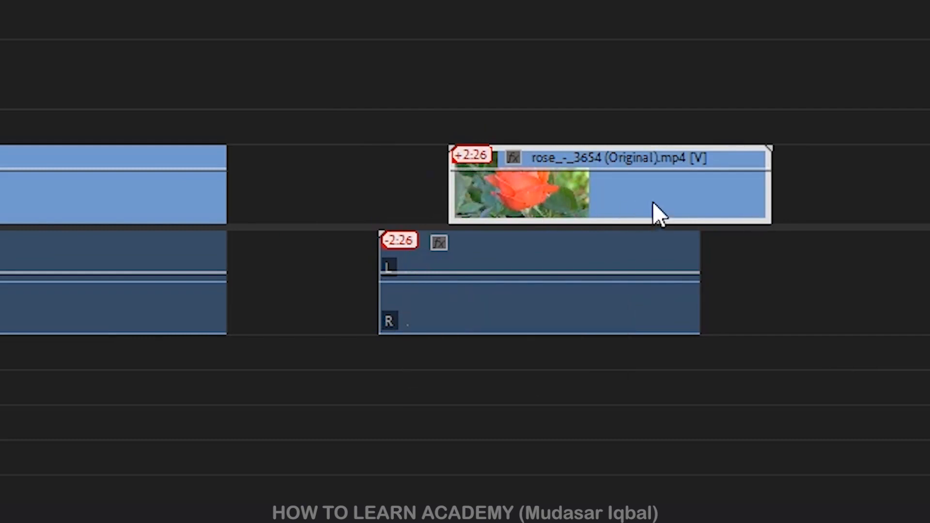
{"action": "left_click_drag", "start_coordinate": [657, 203], "coordinate": [531, 219]}
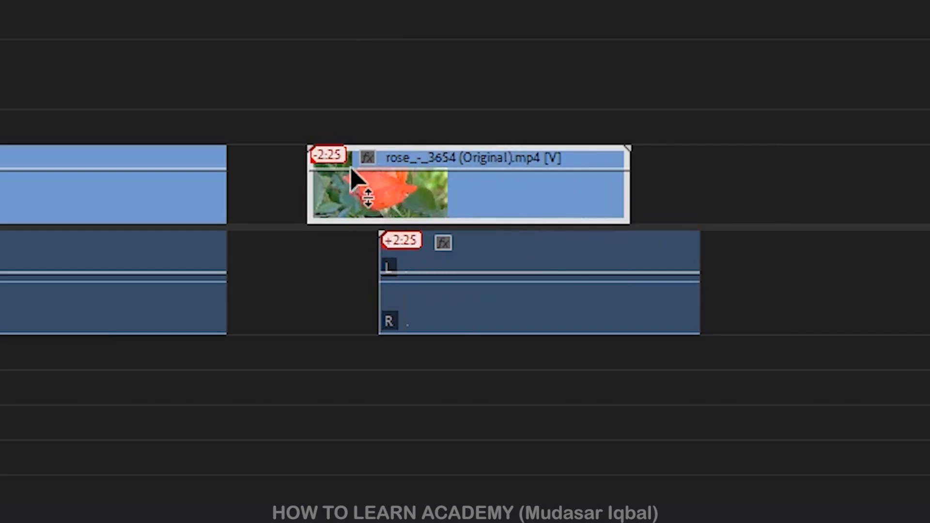
{"action": "left_click_drag", "start_coordinate": [492, 180], "coordinate": [548, 184]}
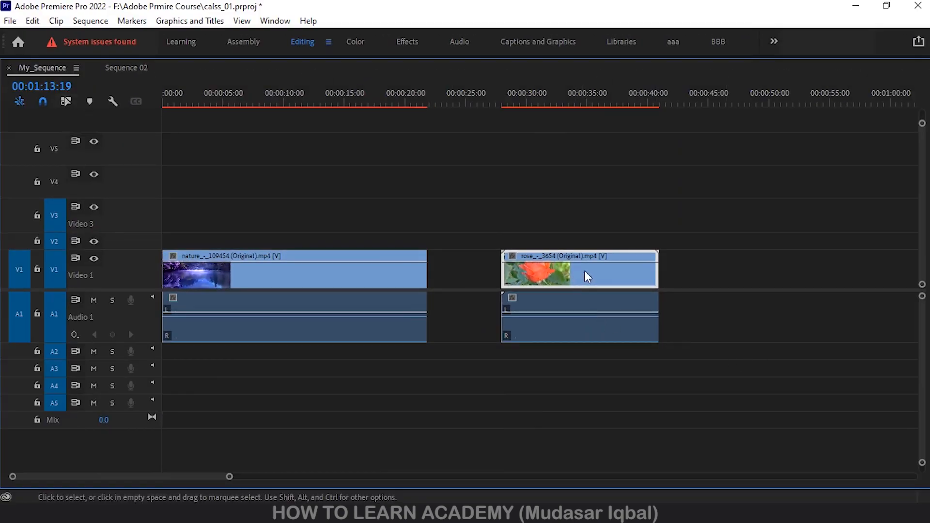
{"action": "left_click_drag", "start_coordinate": [587, 277], "coordinate": [655, 276]}
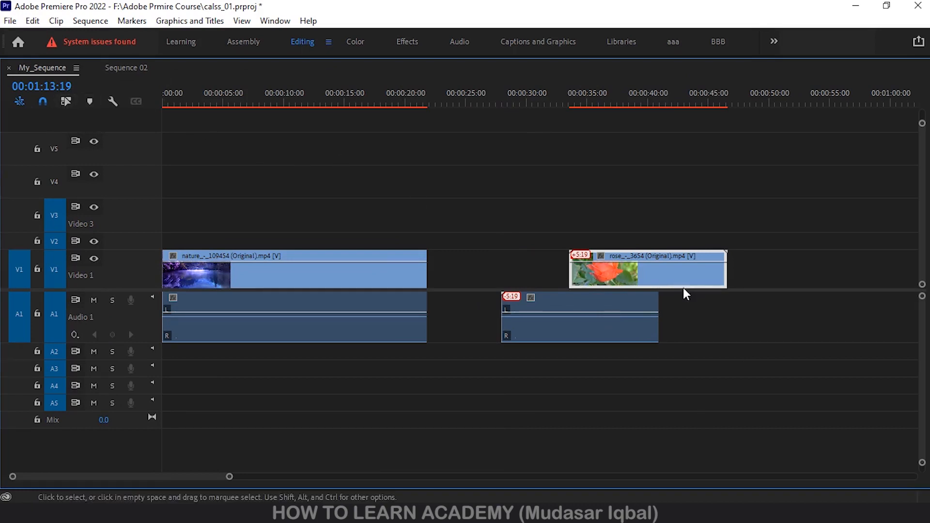
{"action": "left_click_drag", "start_coordinate": [696, 278], "coordinate": [627, 276]}
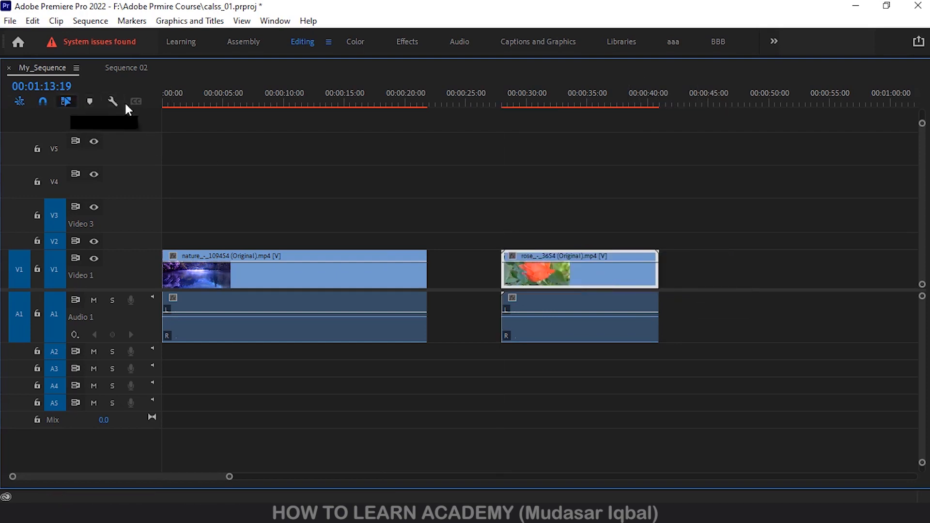
Step: Turn linked selection back on and move the rose clip's video and audio together to start at about 00:00:29
{"action": "left_click_drag", "start_coordinate": [618, 272], "coordinate": [592, 290]}
{"action": "left_click", "coordinate": [678, 270]}
{"action": "left_click", "coordinate": [625, 257]}
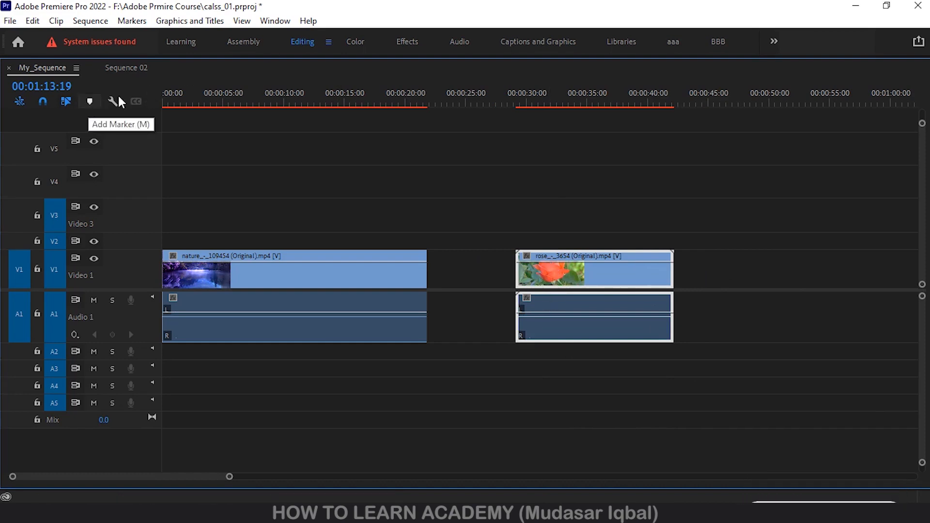
Step: Review the timeline display settings for video thumbnails, keyframes, names and audio waveforms, and deselect the rose clip
{"action": "left_click_drag", "start_coordinate": [258, 101], "coordinate": [107, 91]}
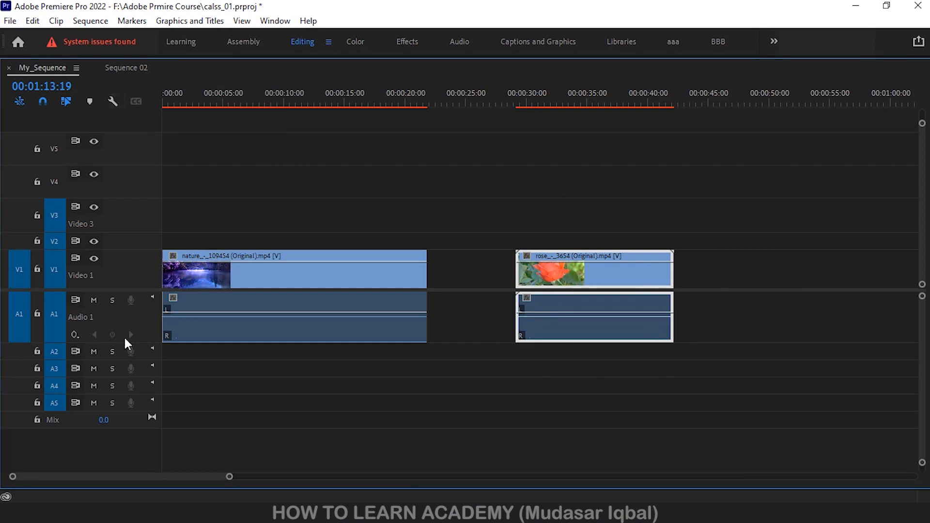
{"action": "left_click", "coordinate": [112, 103]}
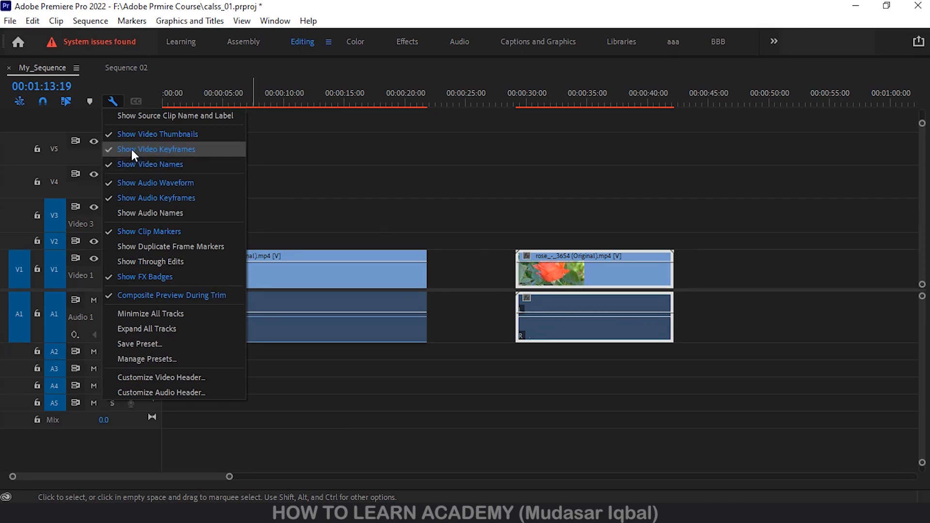
{"action": "left_click", "coordinate": [349, 176]}
{"action": "left_click", "coordinate": [348, 175]}
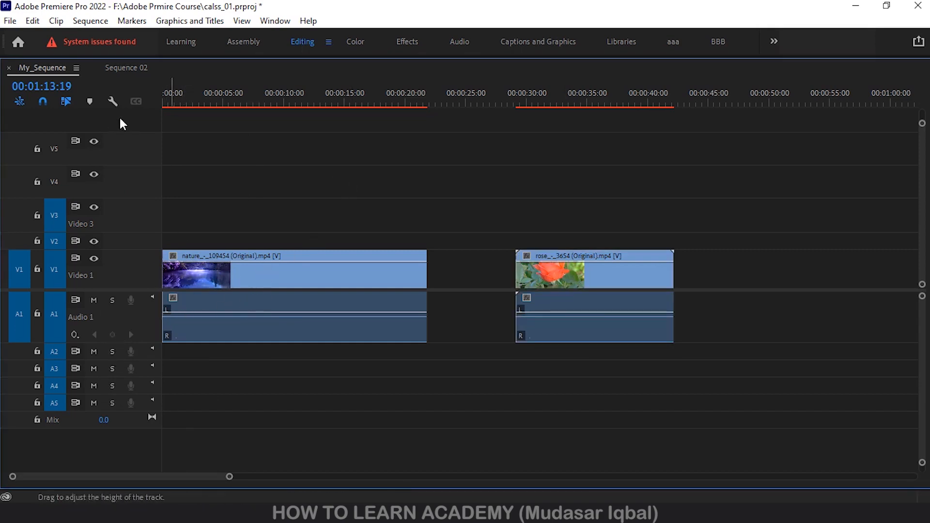
Step: Expand all video and audio tracks of My_Sequence, and minimize them all again using the timeline display settings
{"action": "left_click", "coordinate": [112, 102]}
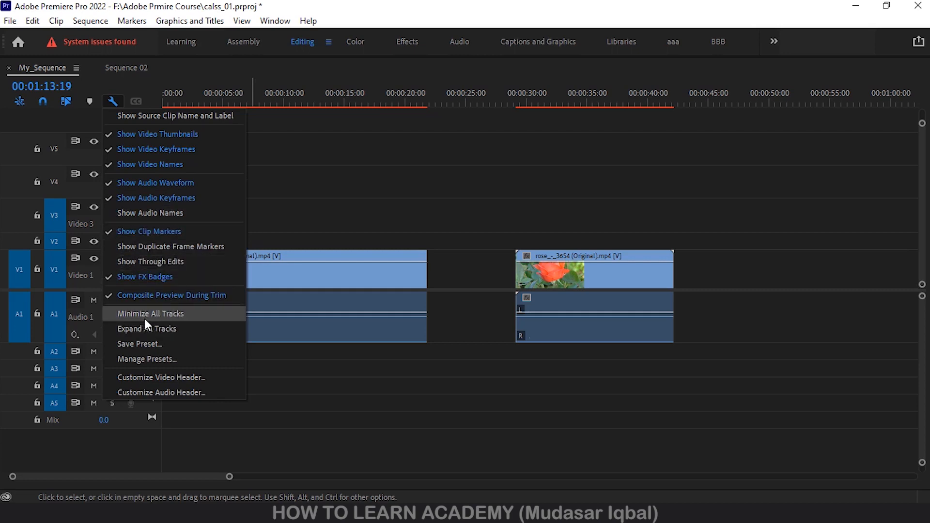
{"action": "left_click", "coordinate": [170, 329]}
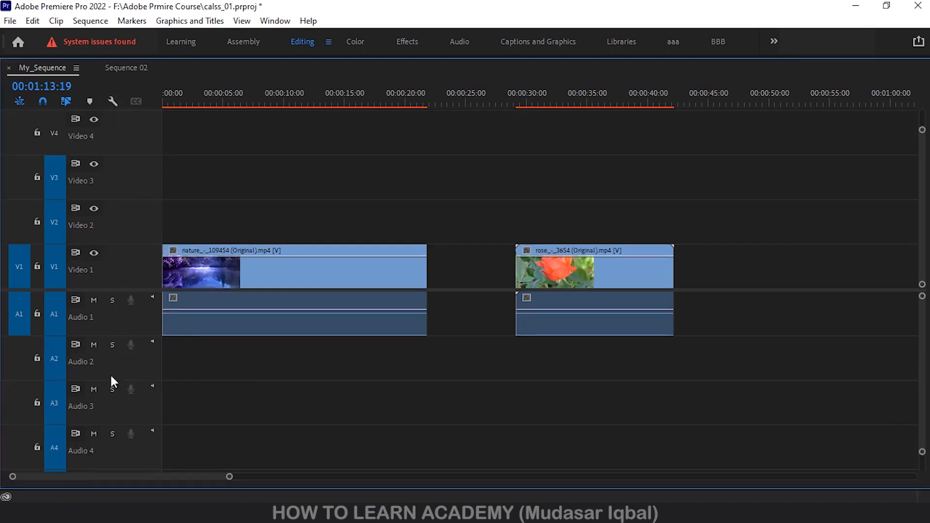
{"action": "left_click", "coordinate": [113, 101]}
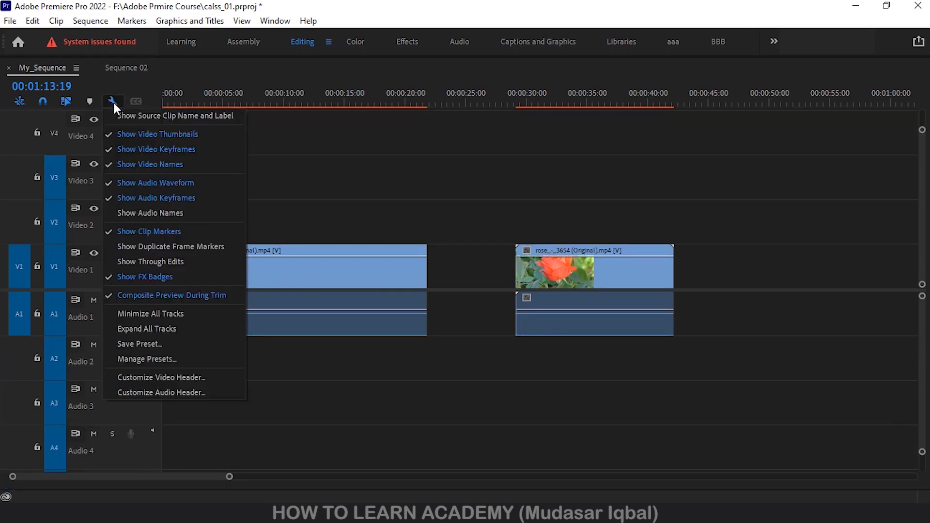
{"action": "left_click", "coordinate": [167, 313]}
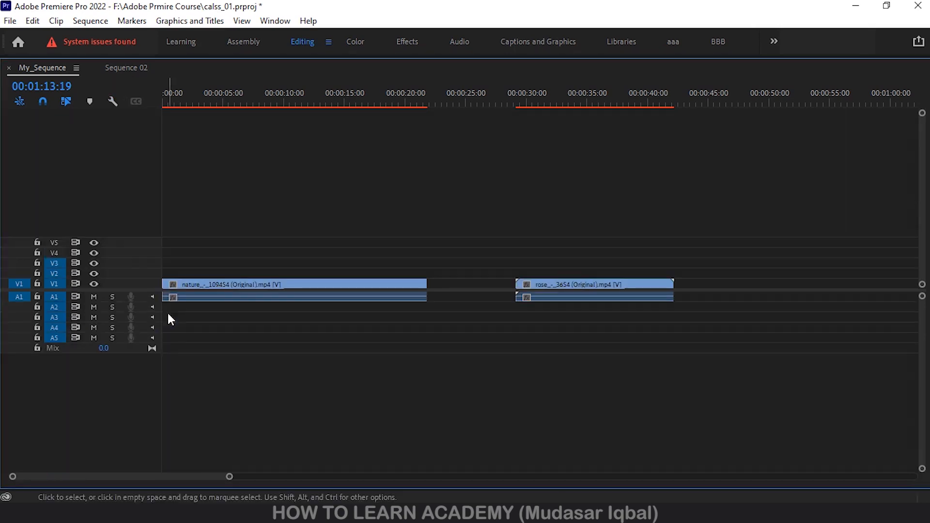
{"action": "left_click", "coordinate": [110, 101]}
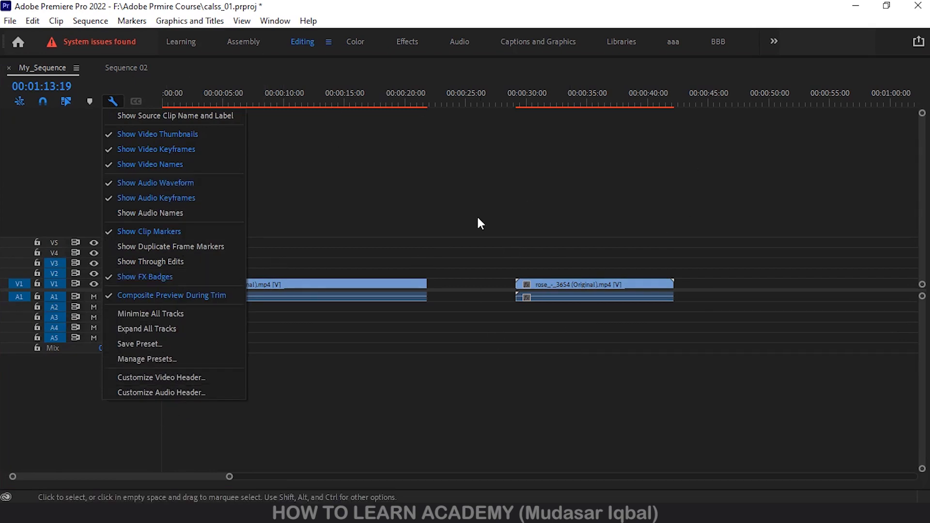
{"action": "left_click", "coordinate": [328, 414]}
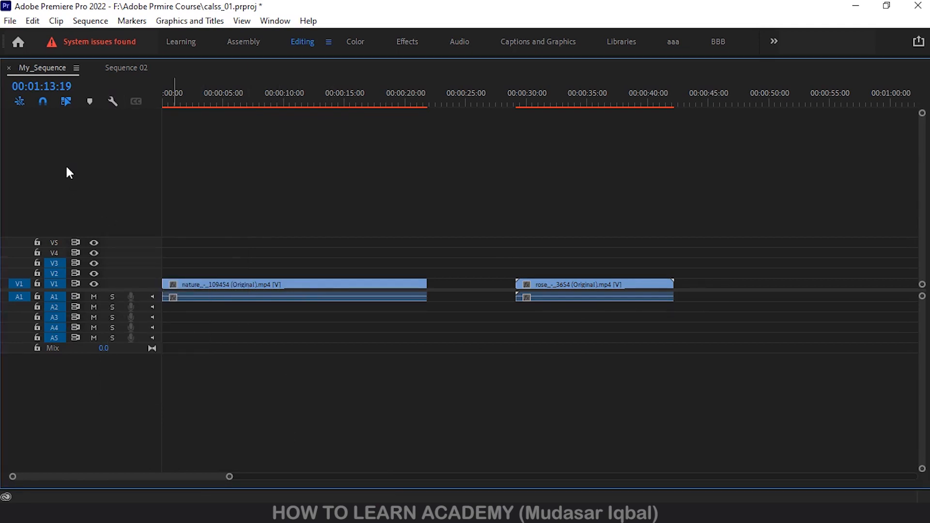
Step: Restore the maximized timeline to the normal workspace layout and switch between Sequence 02 and My_Sequence, ending on My_Sequence
{"action": "key", "text": "grave"}
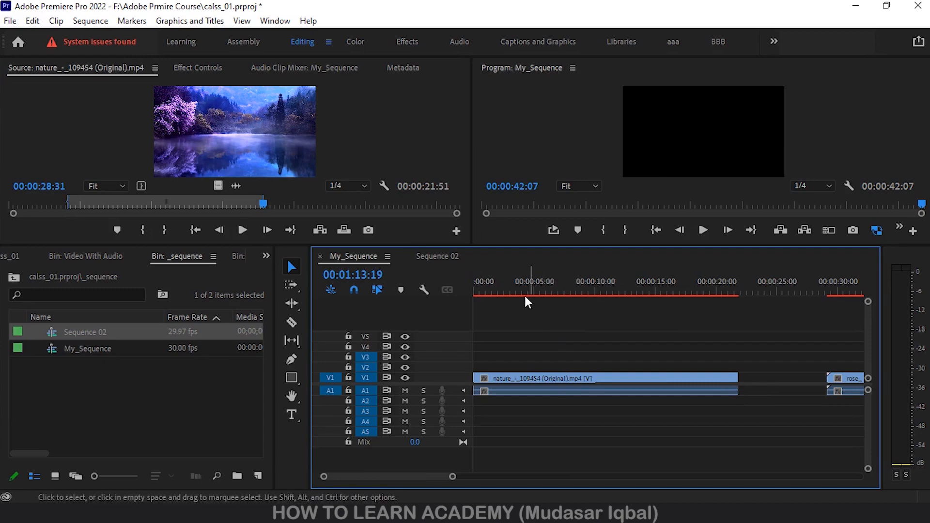
{"action": "left_click", "coordinate": [436, 258]}
{"action": "left_click", "coordinate": [352, 261]}
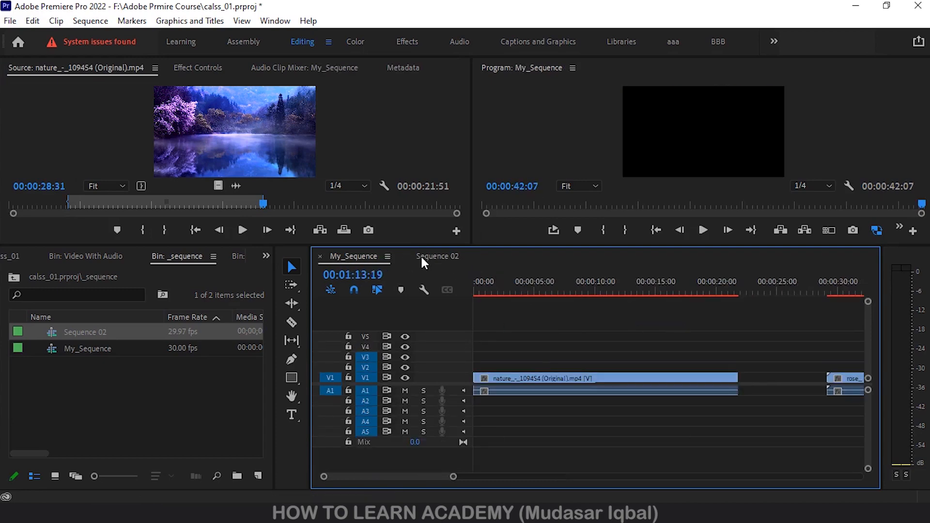
{"action": "left_click", "coordinate": [437, 258]}
{"action": "left_click", "coordinate": [350, 259]}
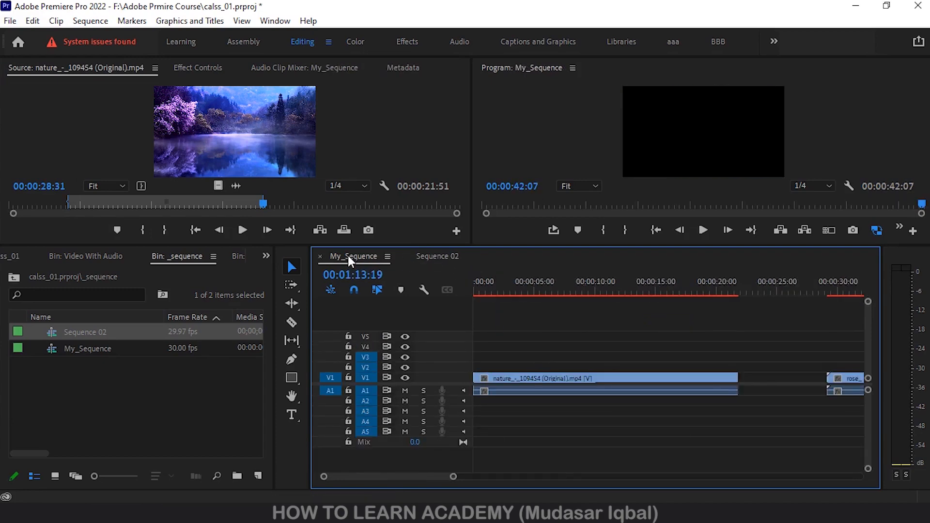